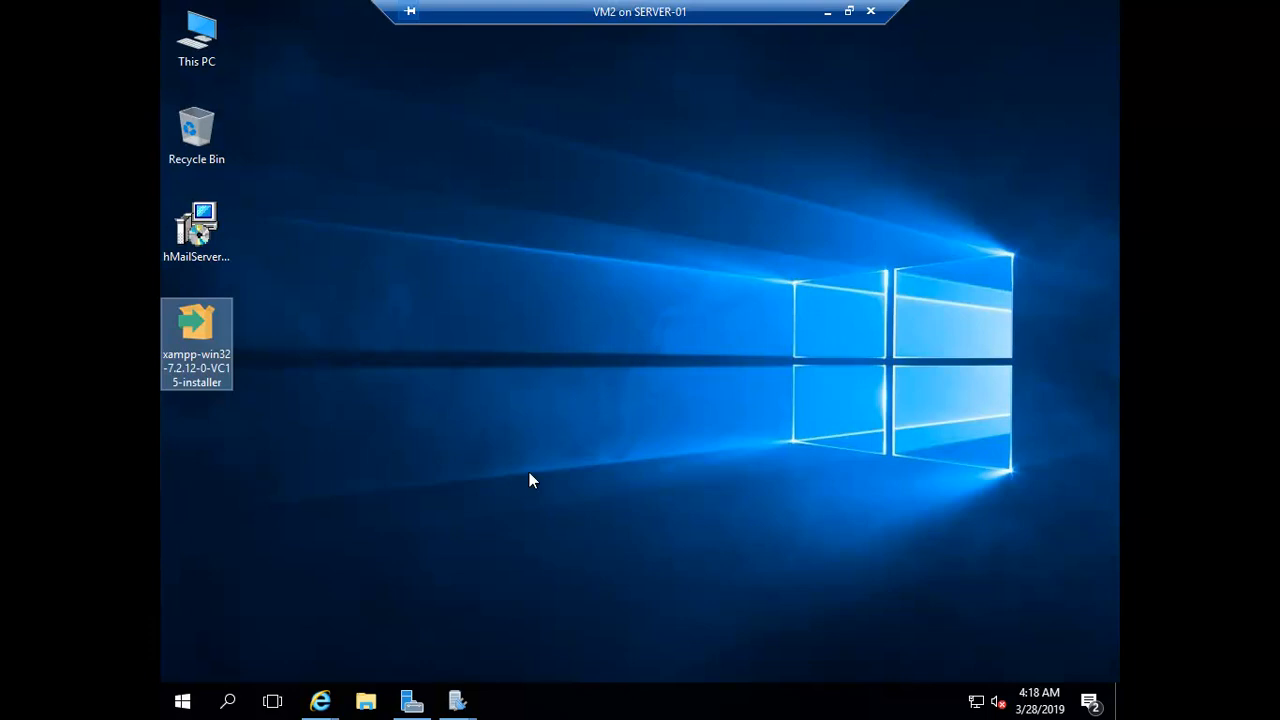
Dismiss the UAC warning and accept all components with C:\xampp as the install folder
mouse_move(458, 703)
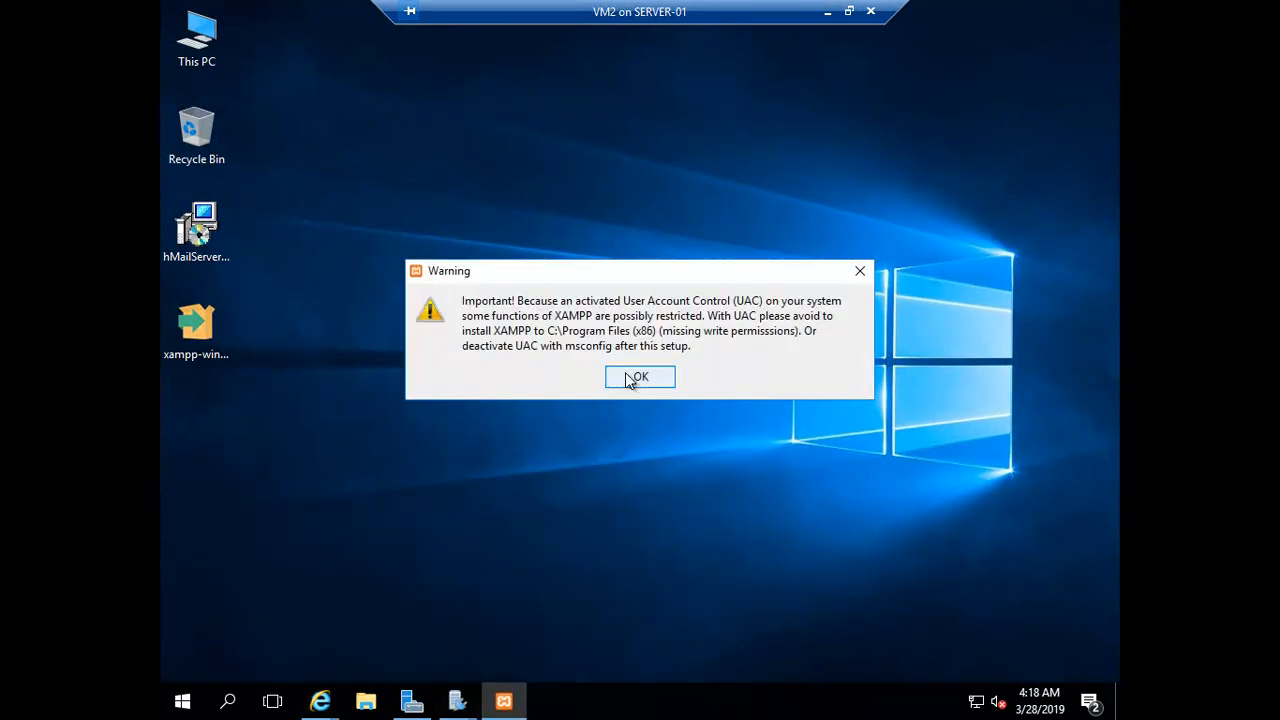
click(630, 378)
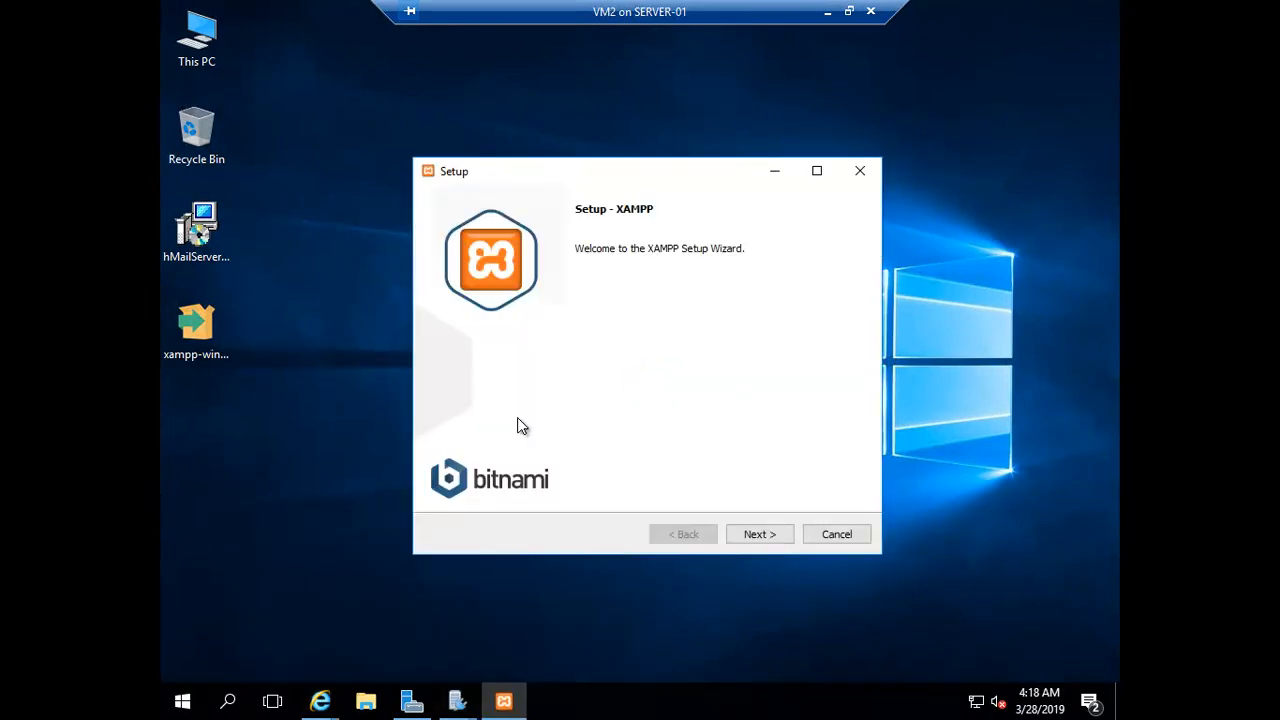
click(756, 540)
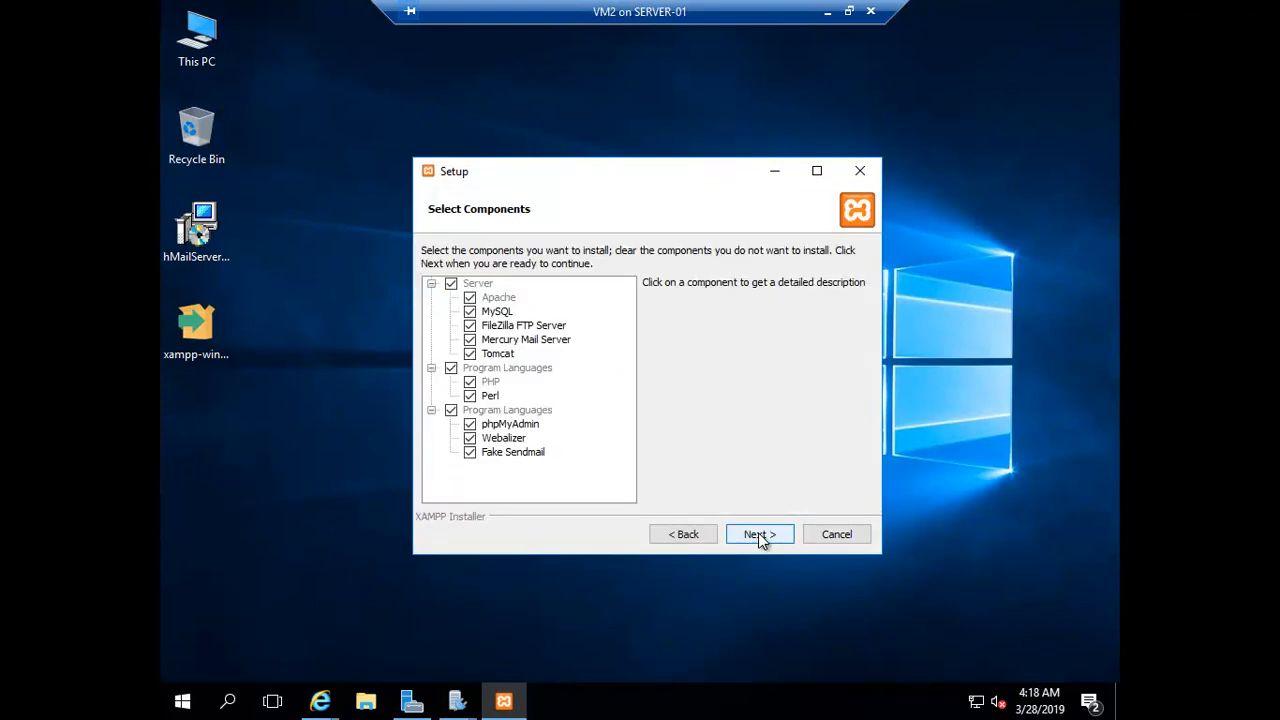
click(756, 538)
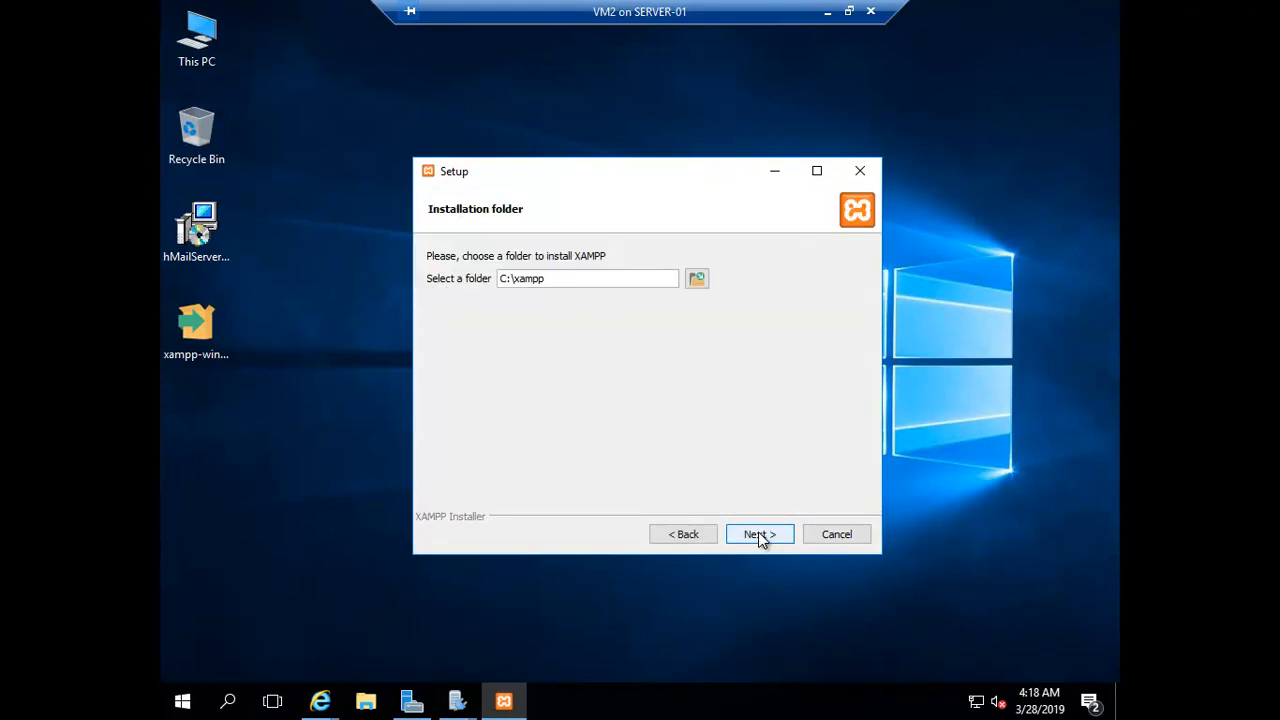
drag(499, 283, 560, 283)
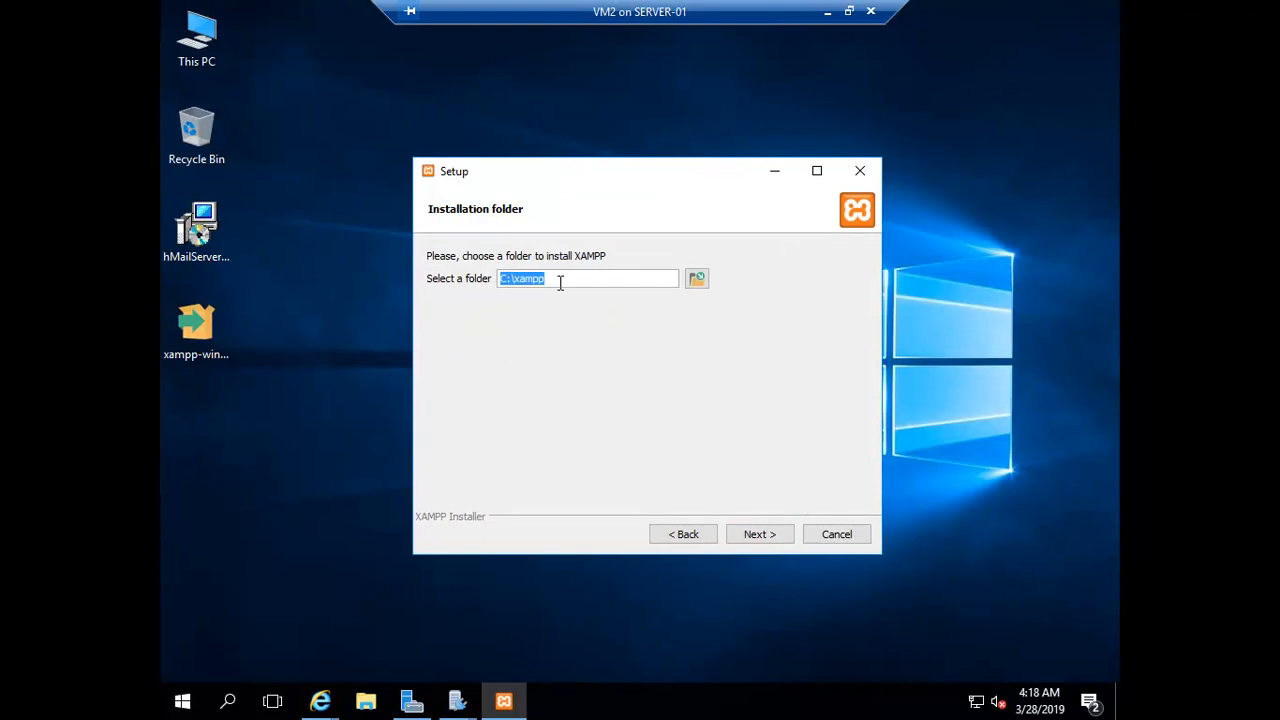
click(759, 535)
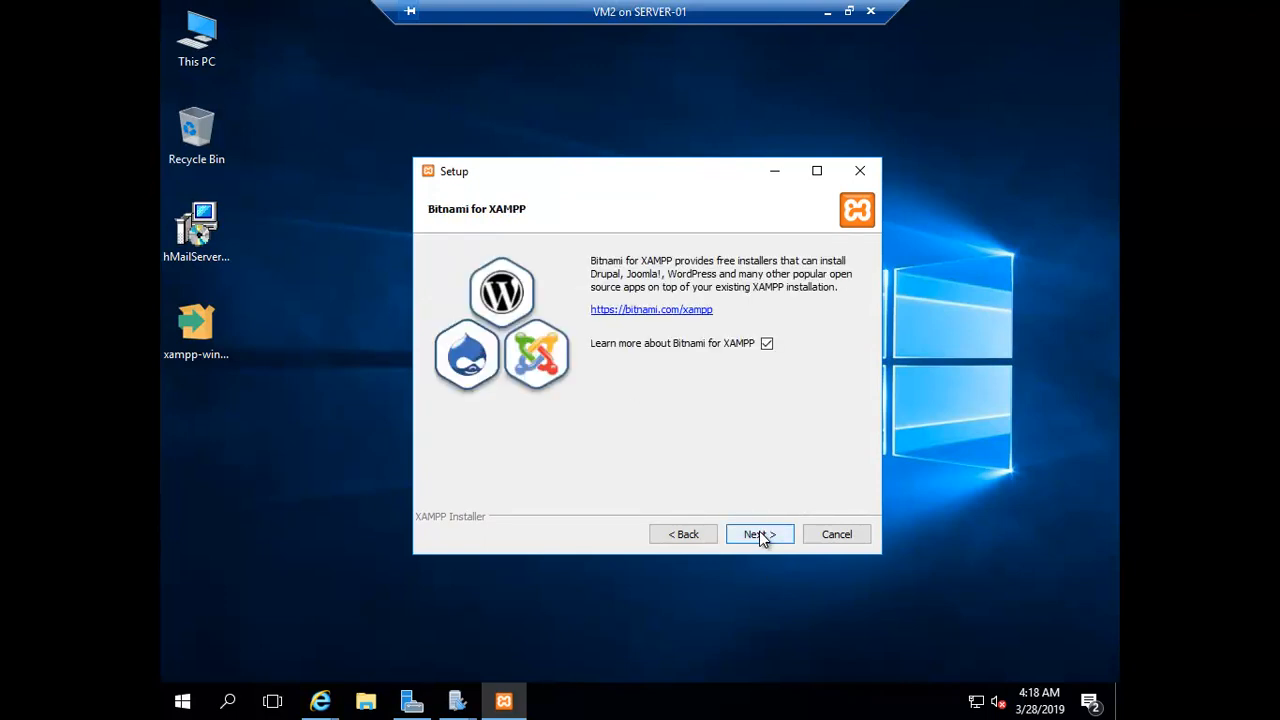
Skip the Bitnami page, close the bitnami.com browser tabs, and start installing XAMPP
click(759, 535)
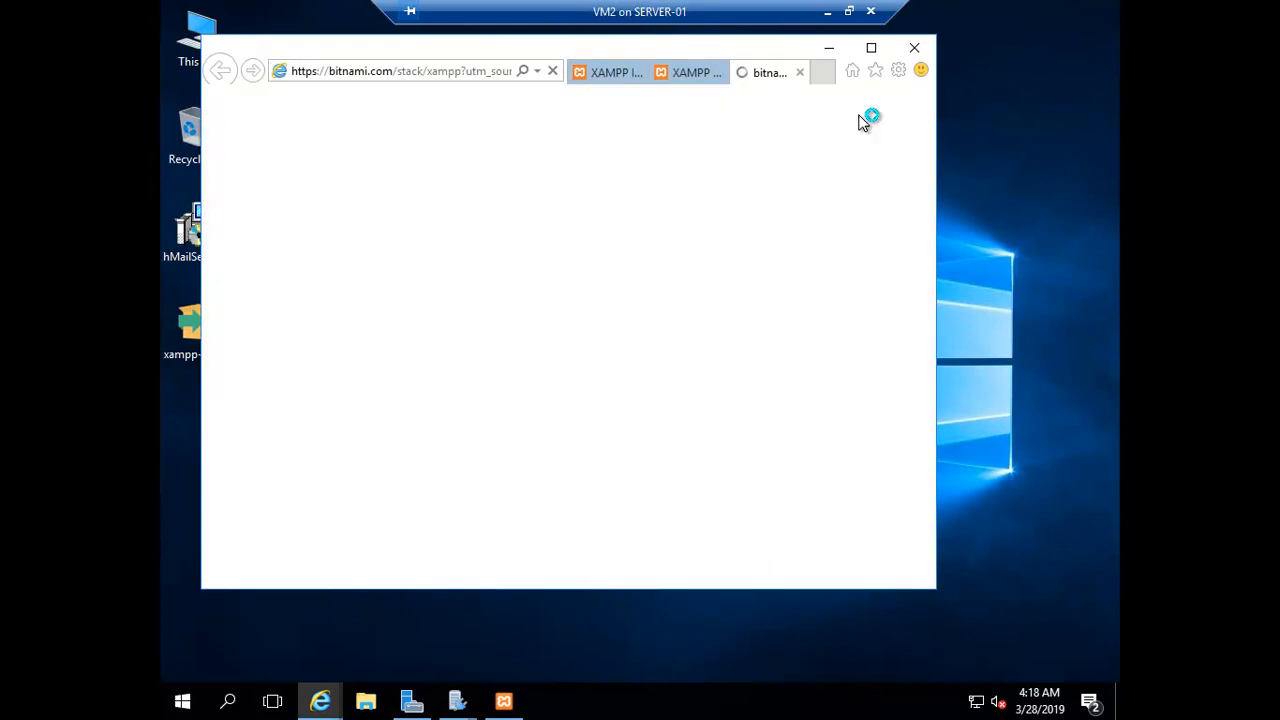
click(919, 52)
click(546, 331)
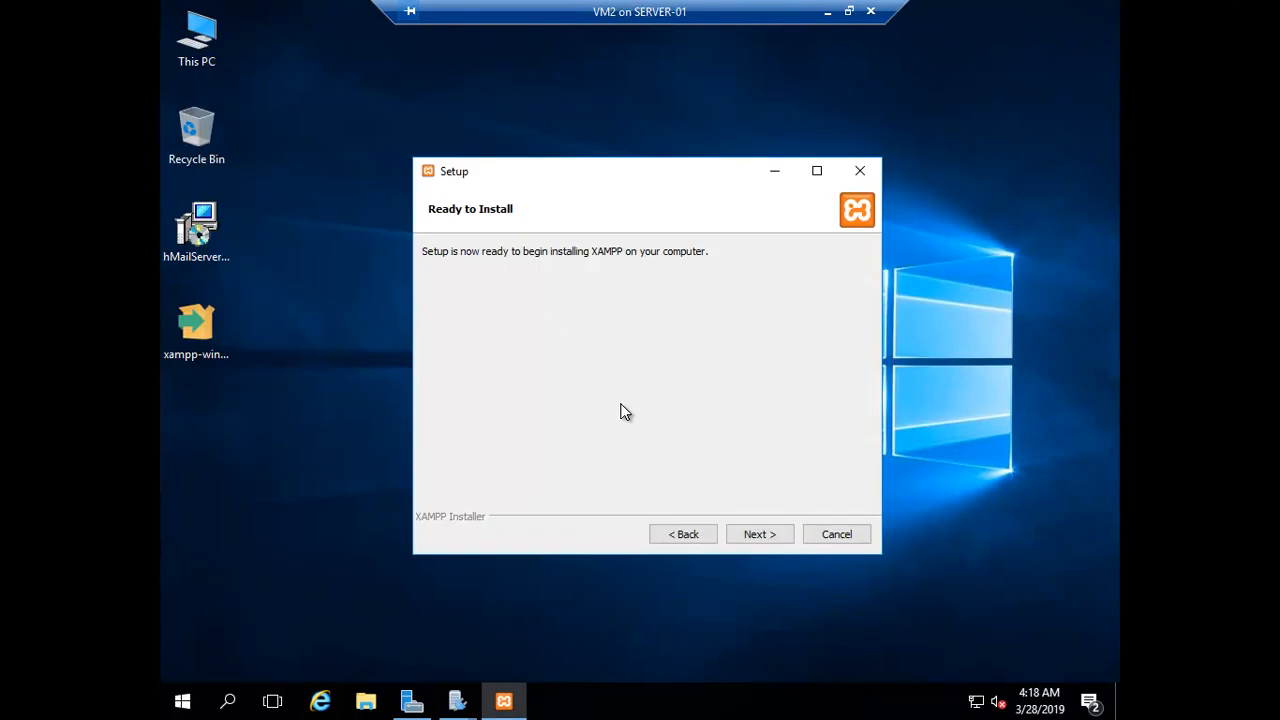
click(757, 535)
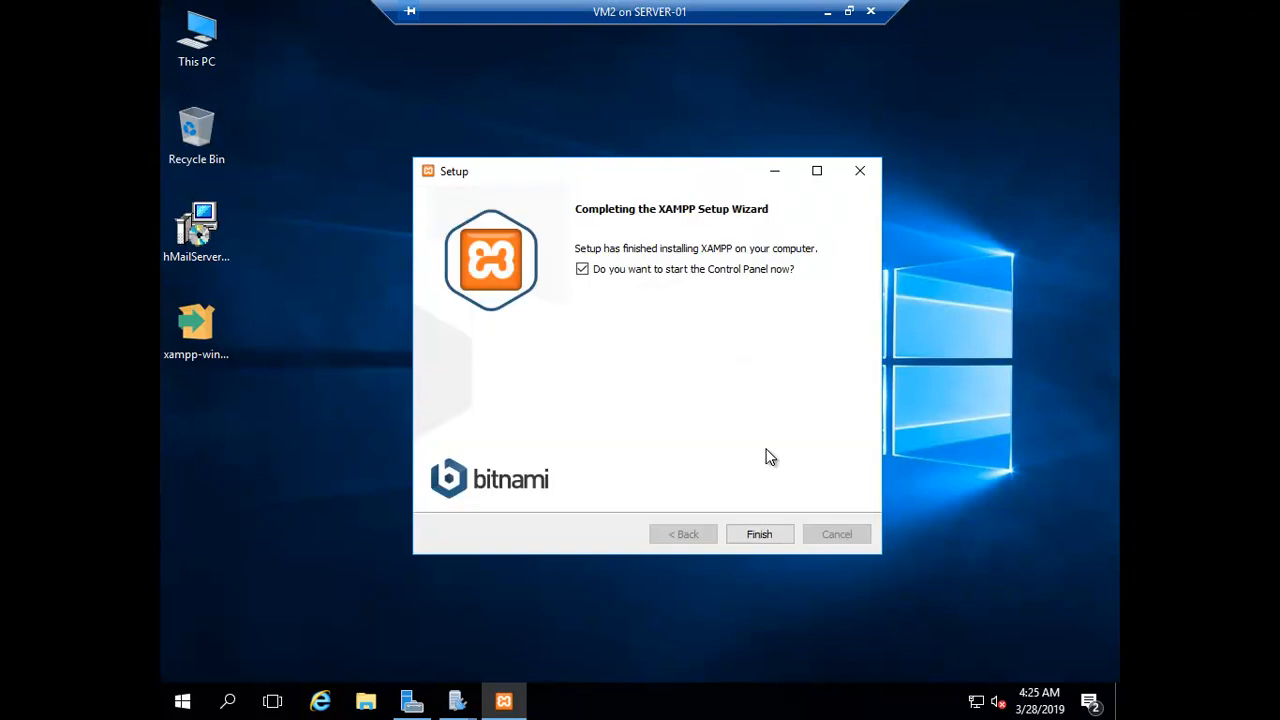
Finish setup, save the Control Panel language choice, and launch the XAMPP Control Panel
click(758, 535)
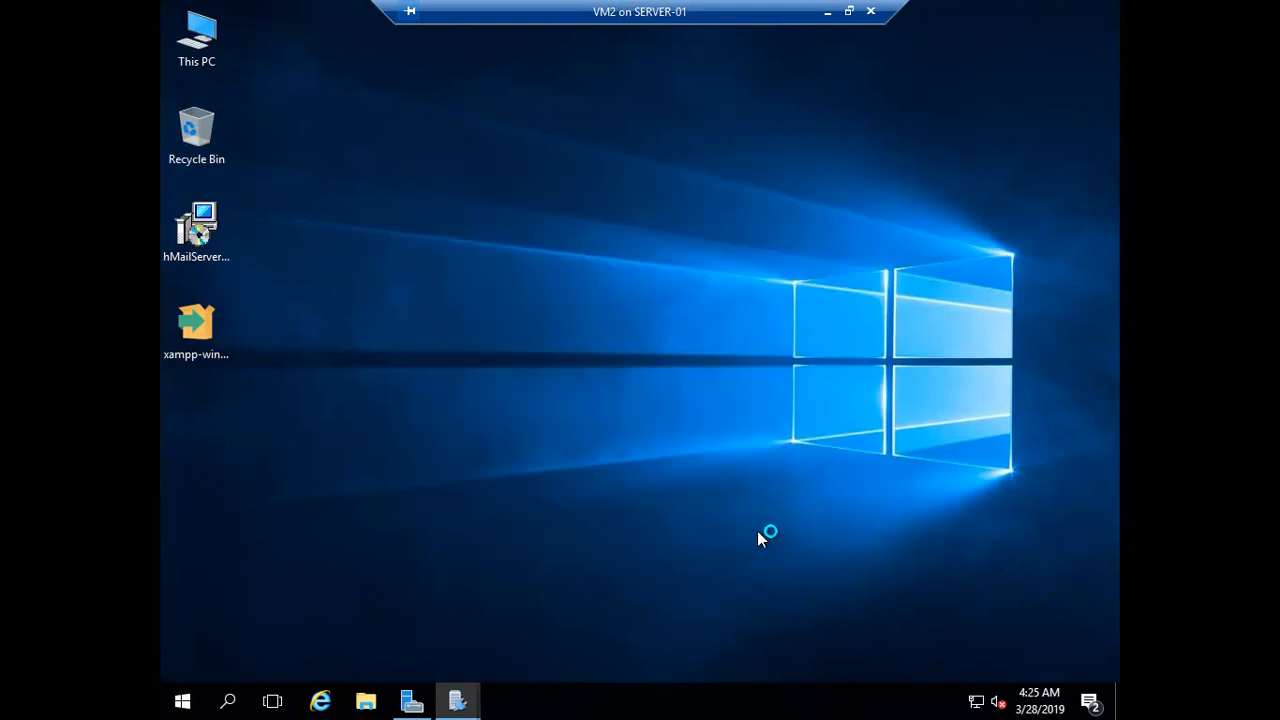
click(704, 400)
double_click(955, 702)
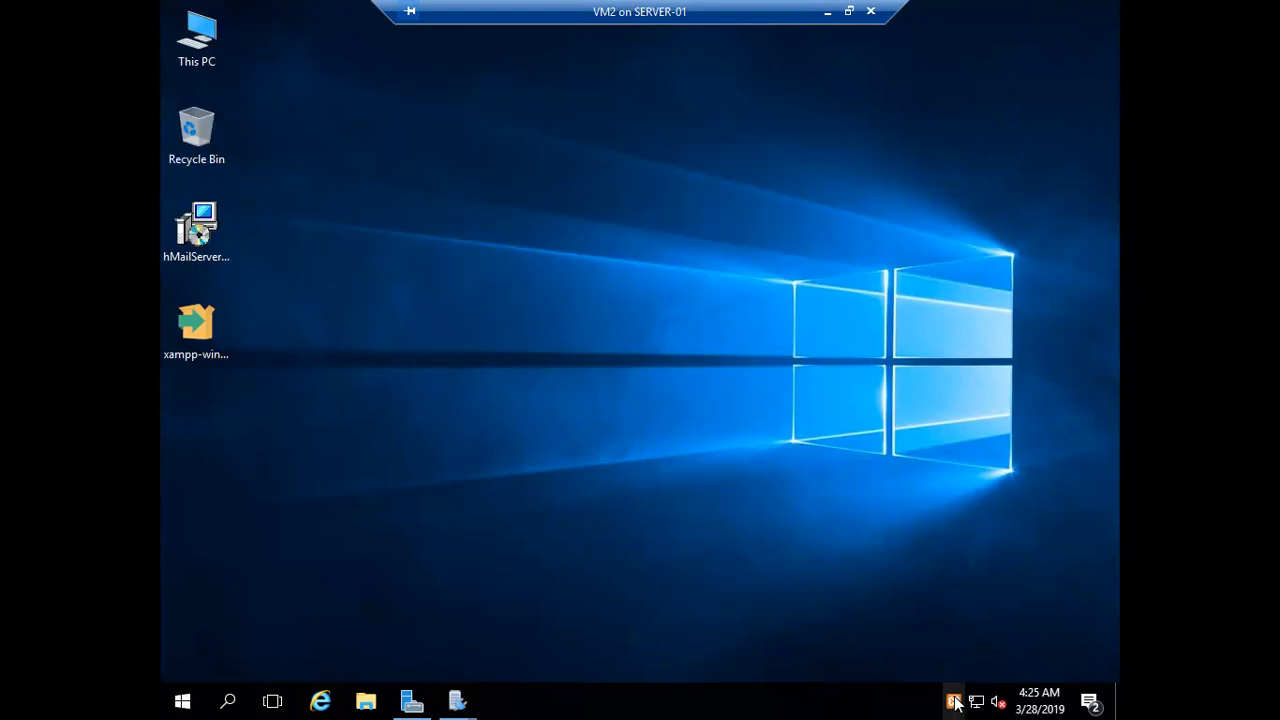
double_click(955, 702)
right_click(955, 702)
click(610, 509)
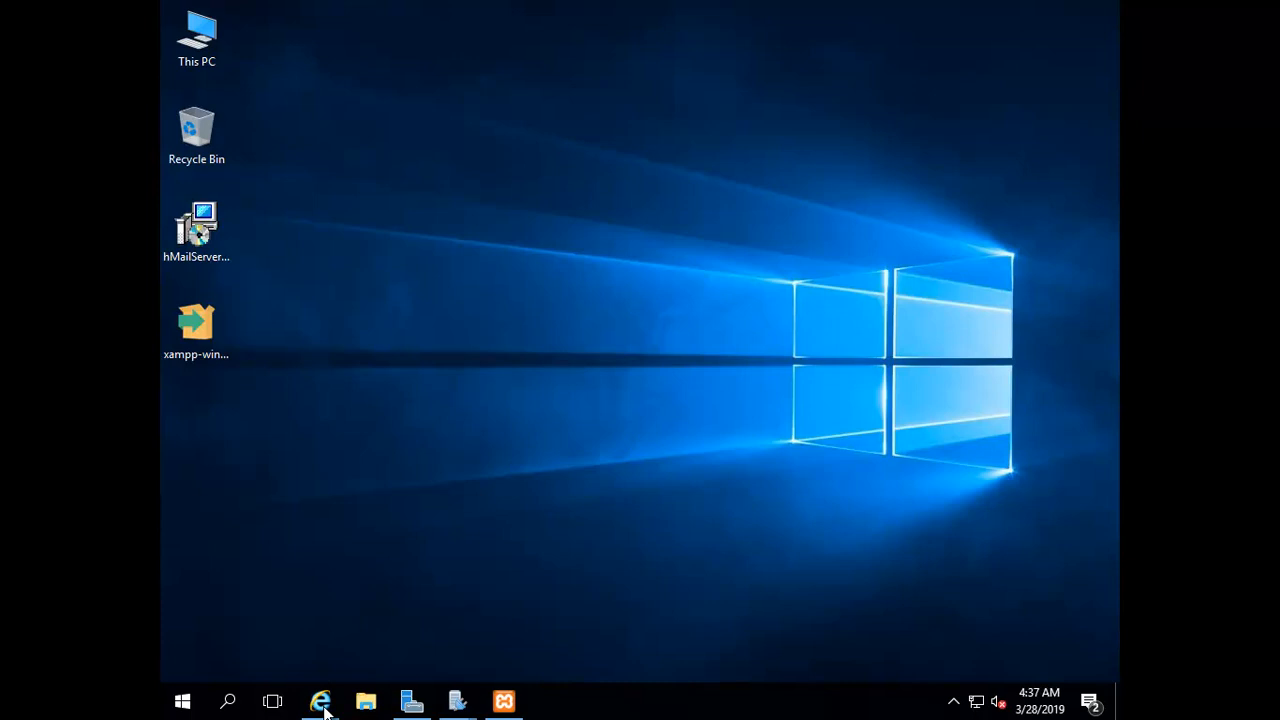
mouse_move(325, 710)
click(428, 592)
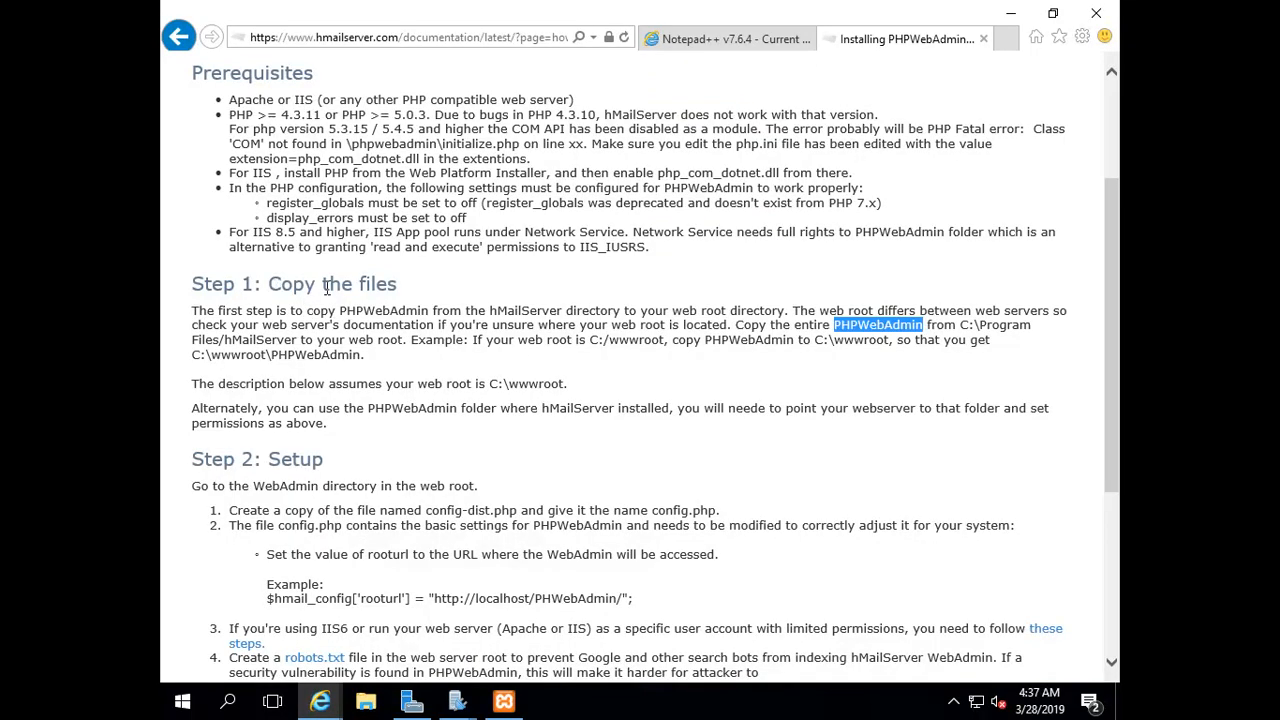
drag(341, 313, 431, 318)
drag(590, 341, 637, 346)
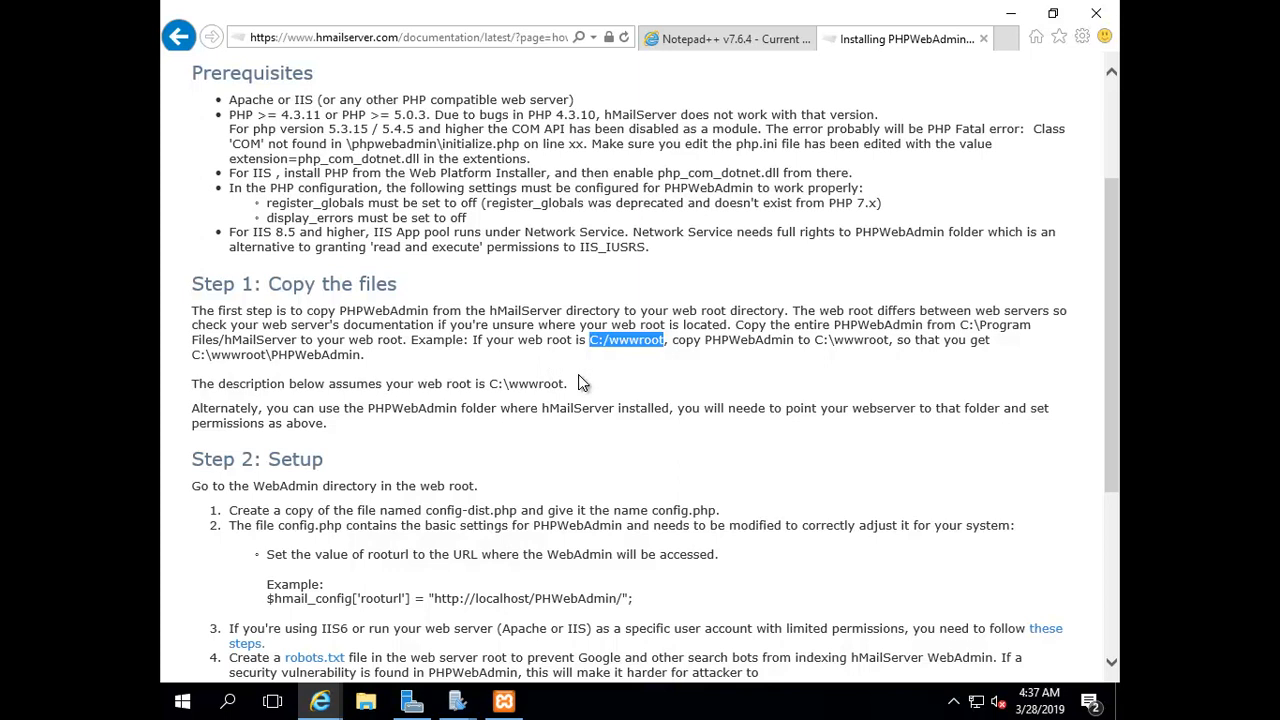
click(1012, 18)
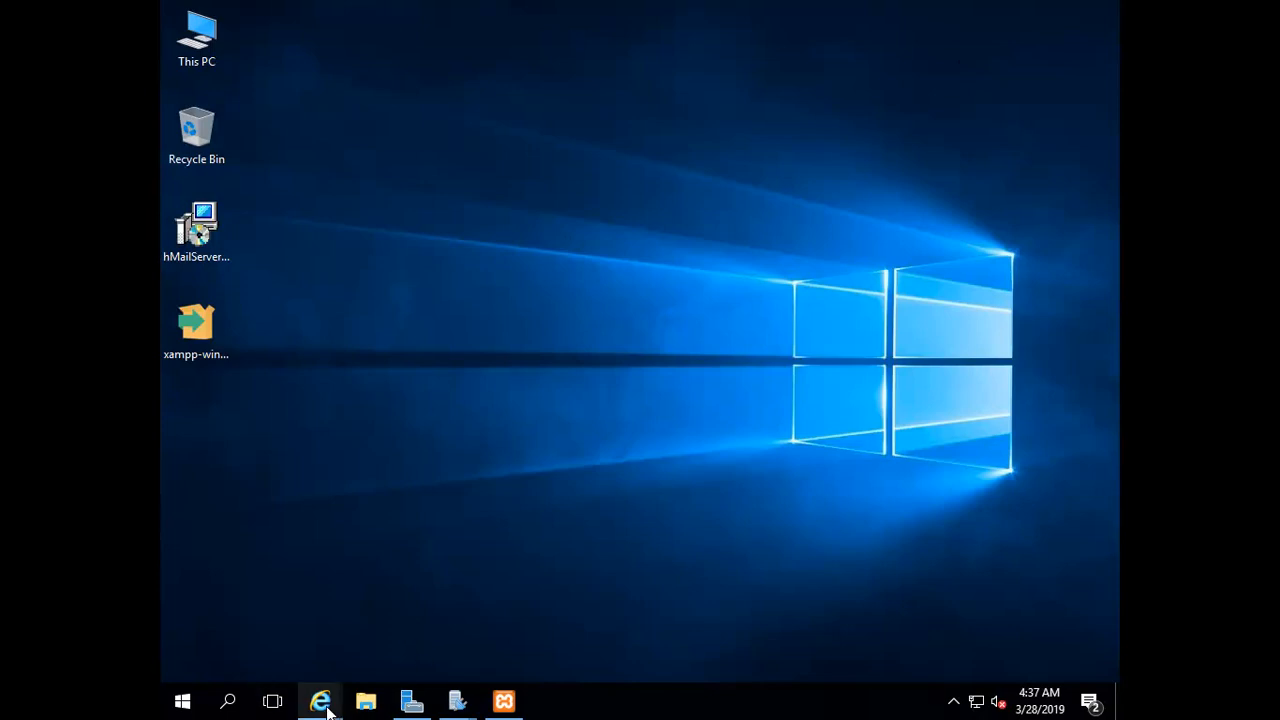
mouse_move(321, 700)
click(288, 582)
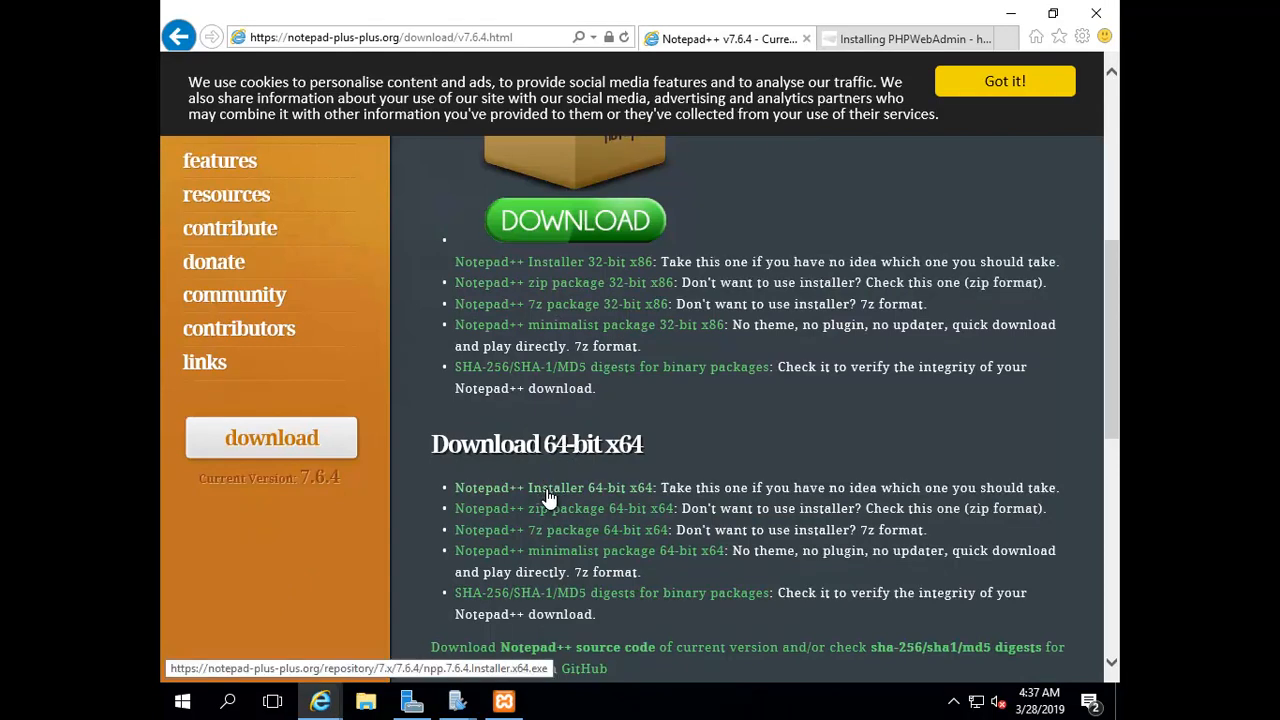
click(1011, 13)
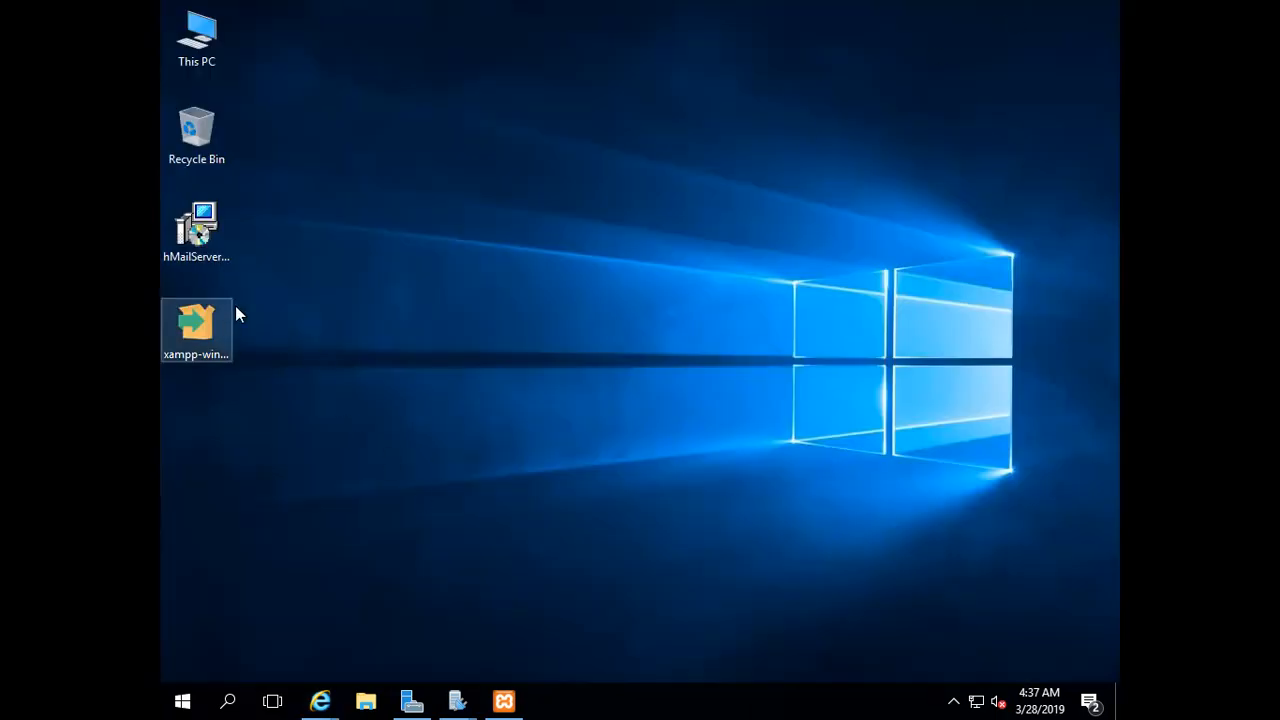
Copy the PHPWebAdmin folder from C:\Program Files (x86)\hMailServer
click(366, 702)
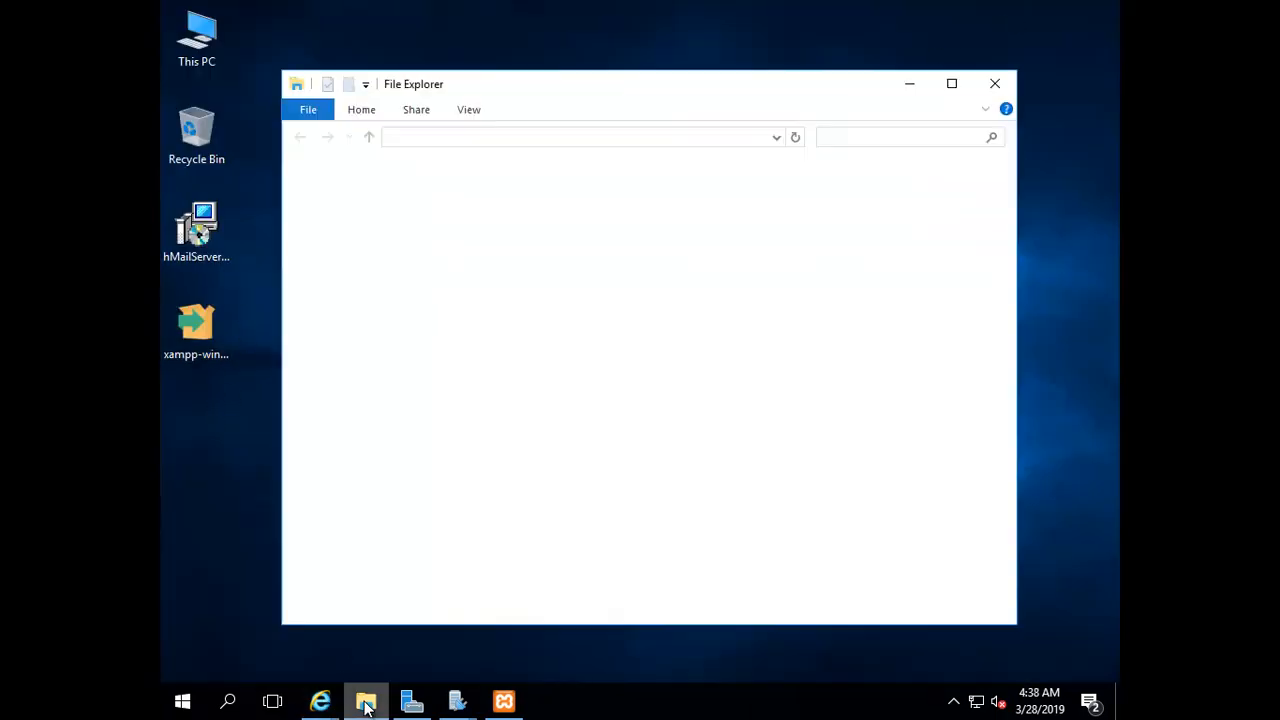
click(330, 325)
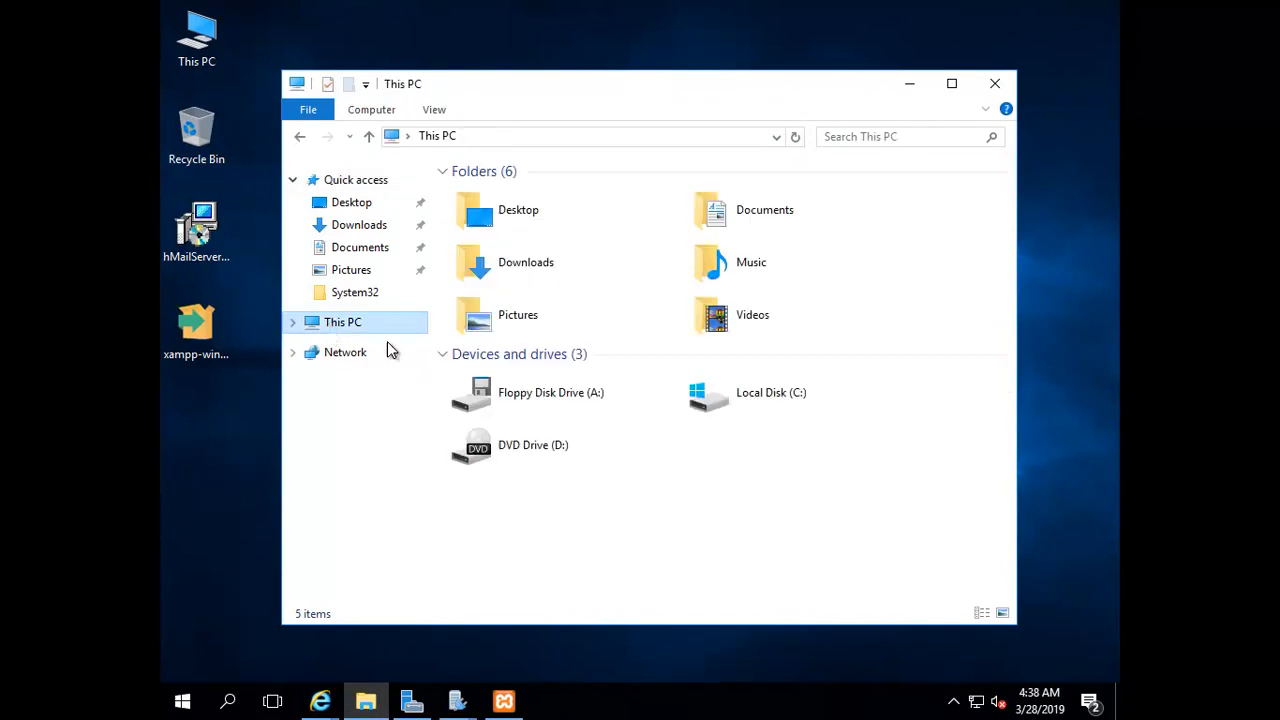
double_click(729, 395)
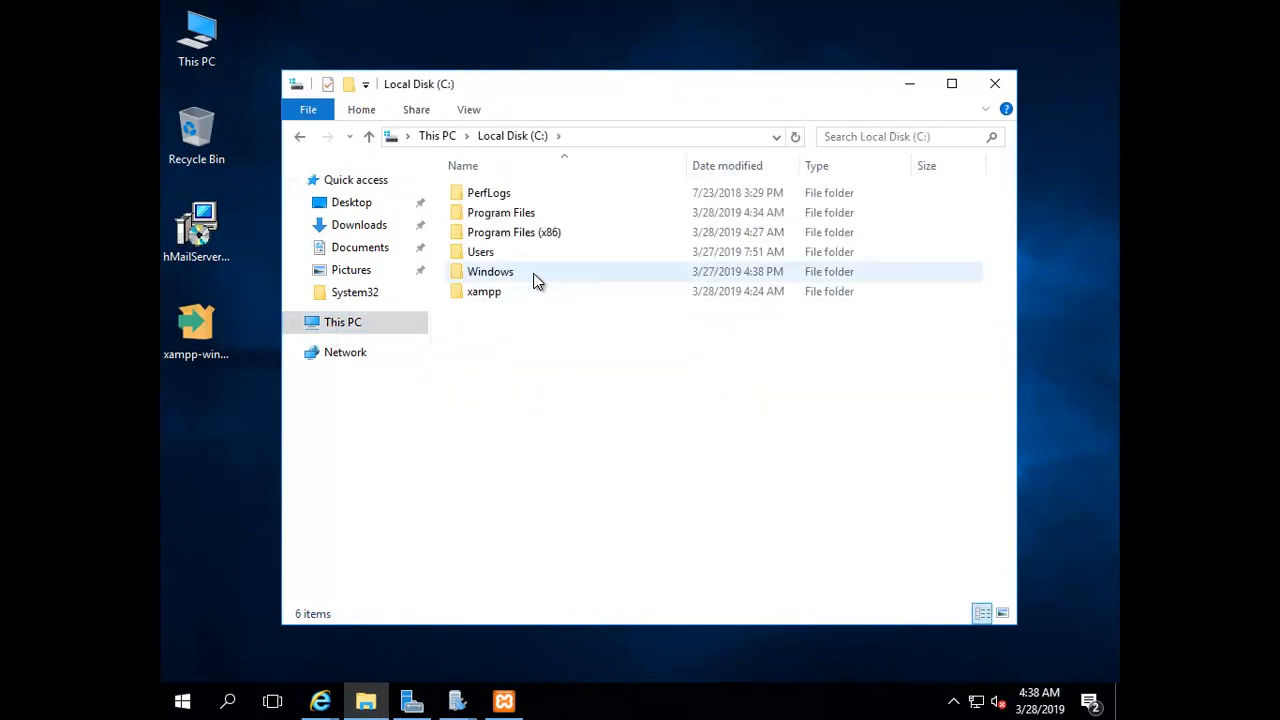
double_click(487, 234)
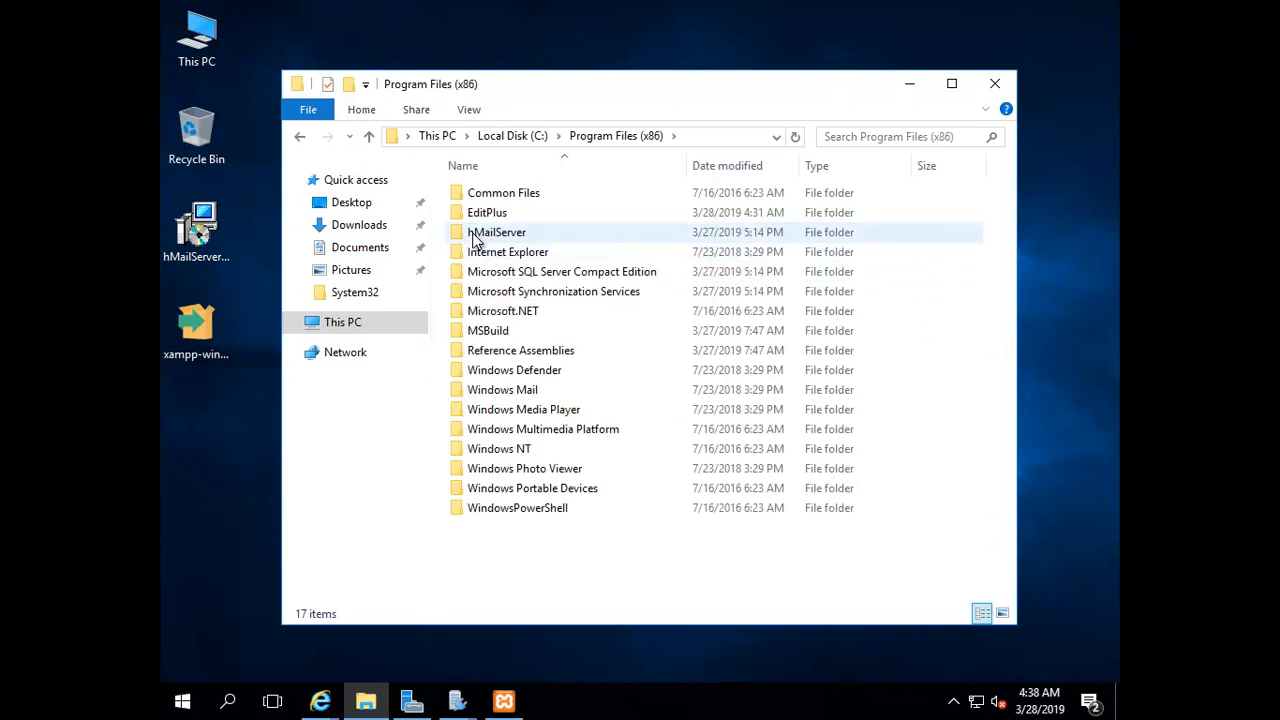
double_click(478, 236)
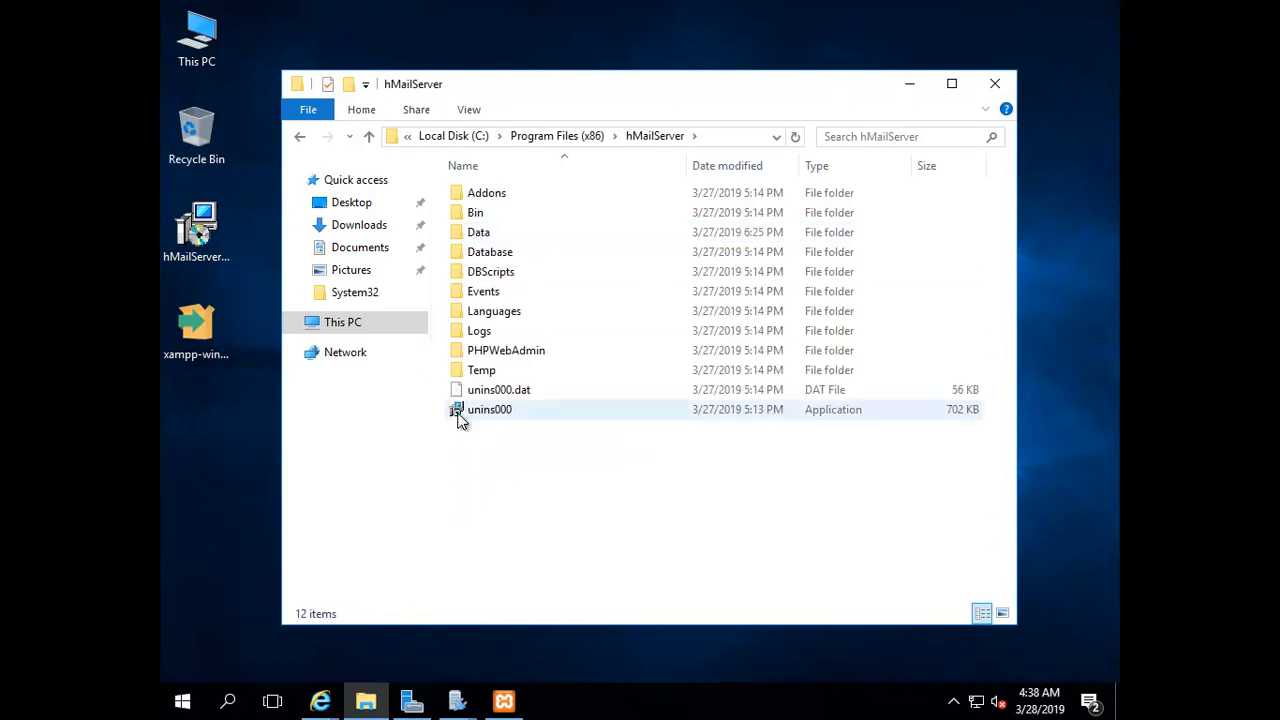
click(491, 355)
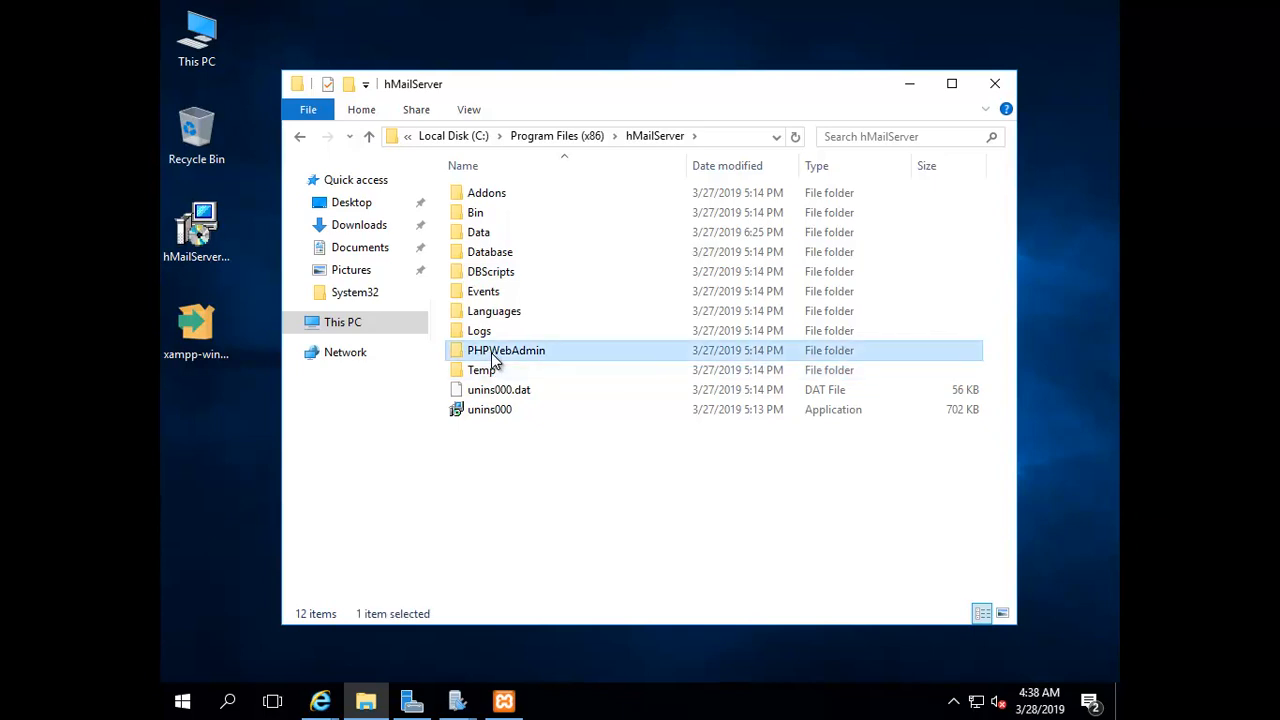
right_click(494, 356)
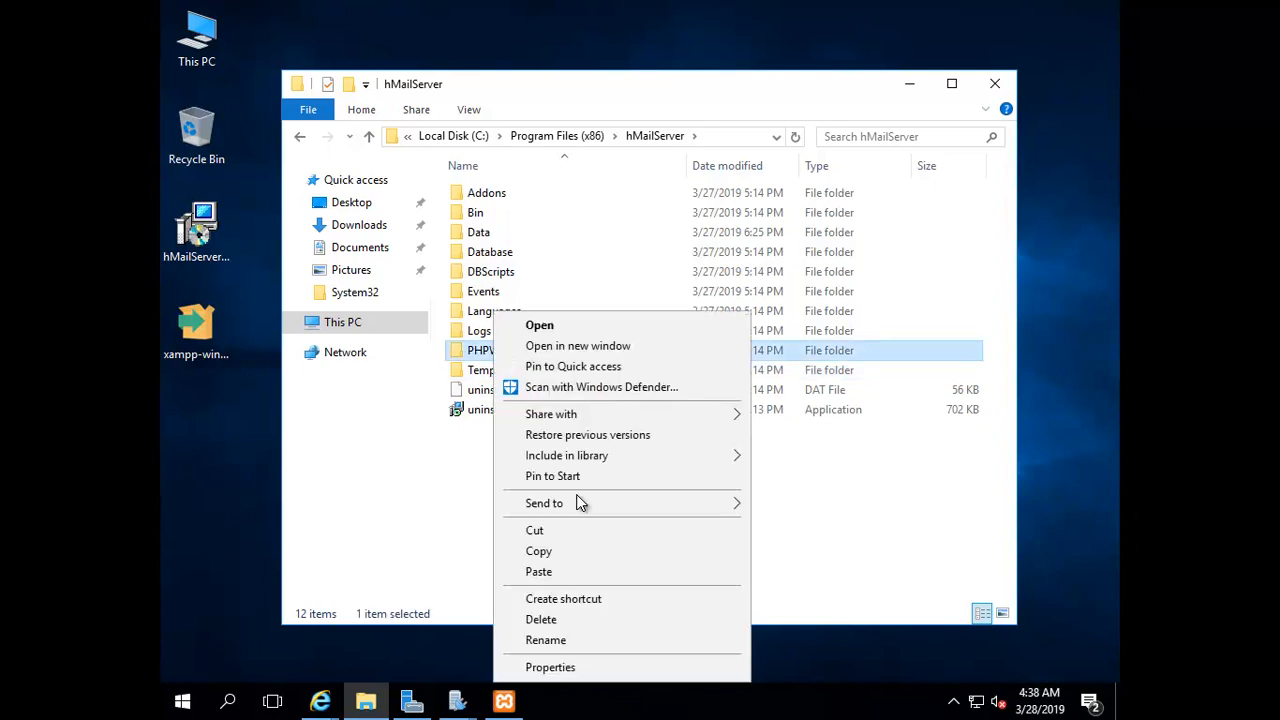
click(540, 553)
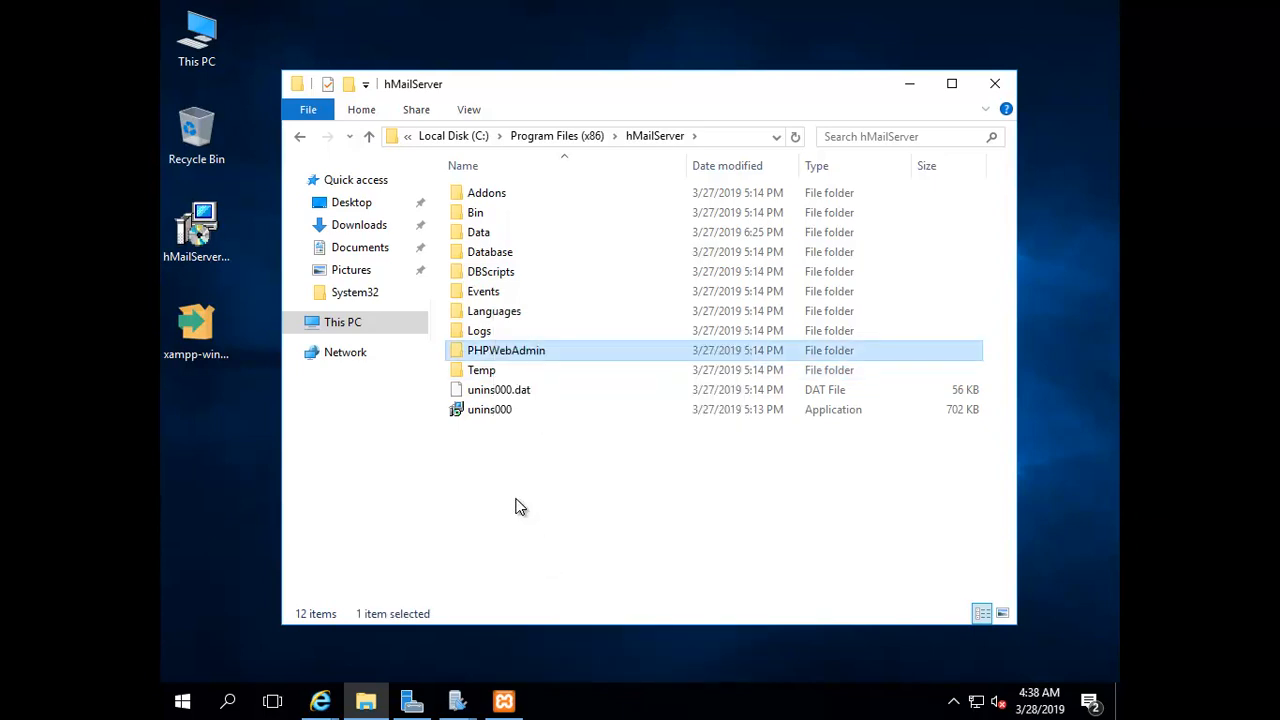
Paste the PHPWebAdmin folder into C:\xampp\htdocs
click(450, 136)
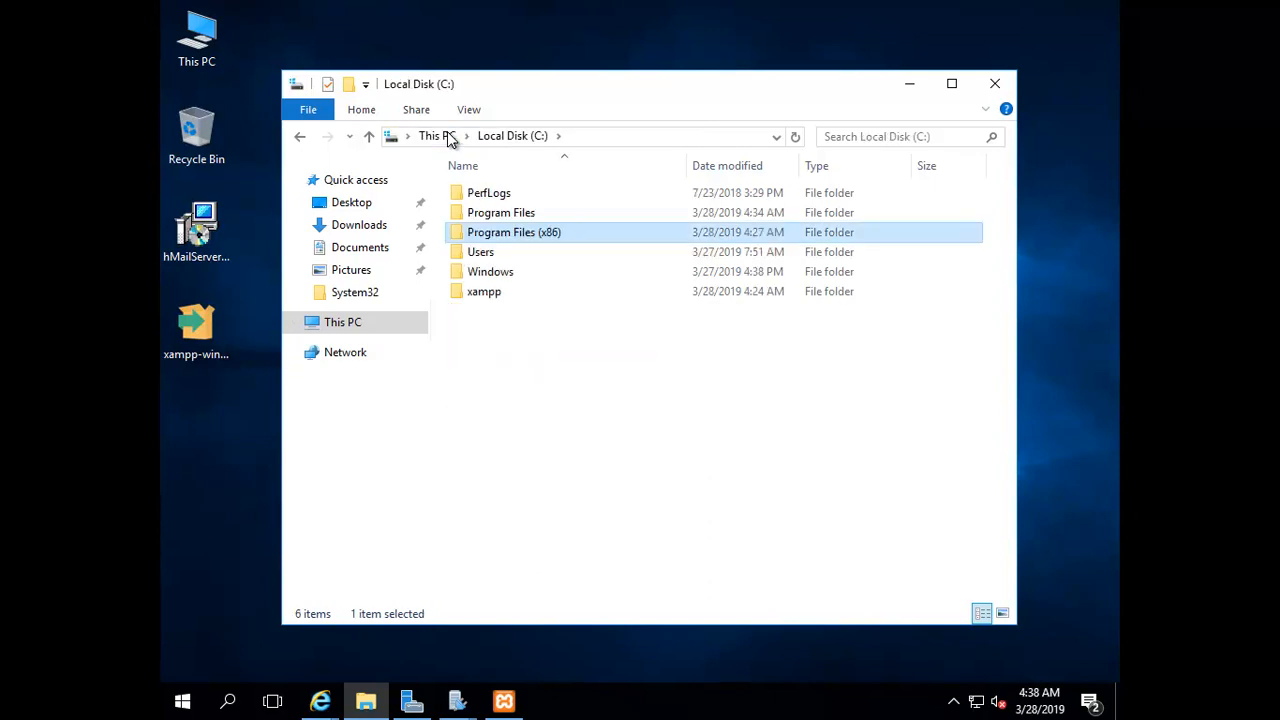
click(482, 294)
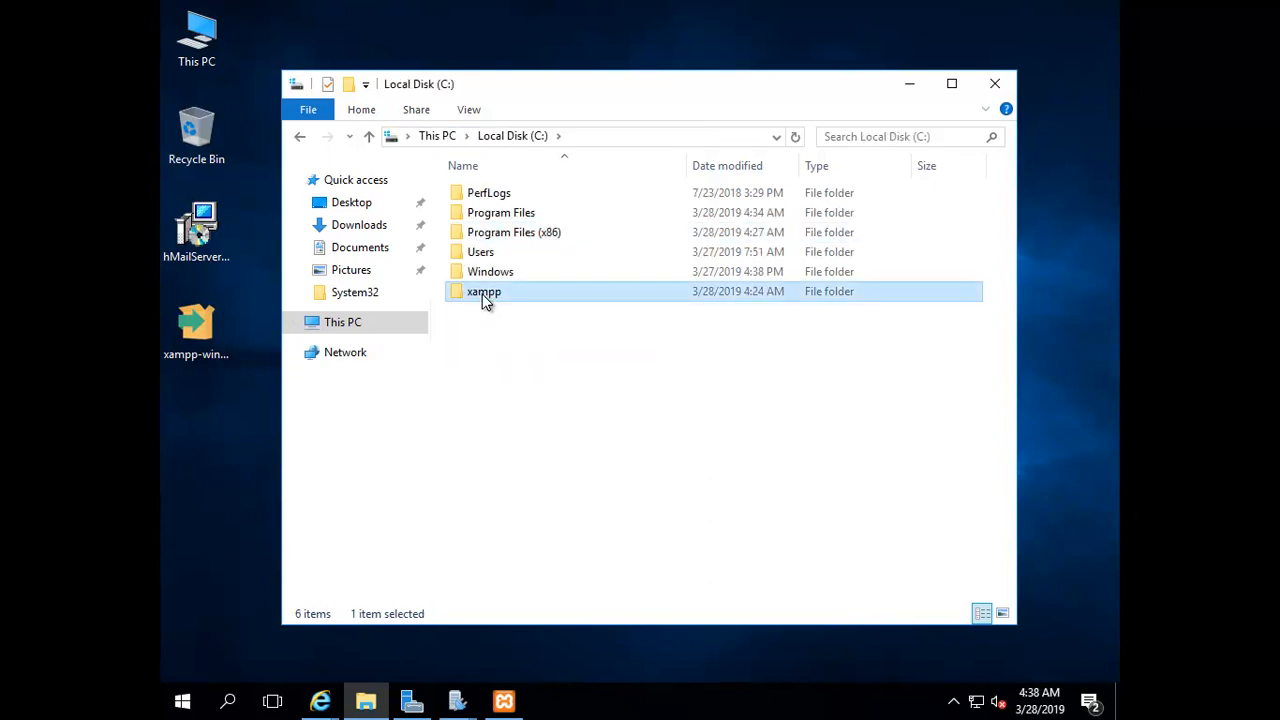
double_click(482, 294)
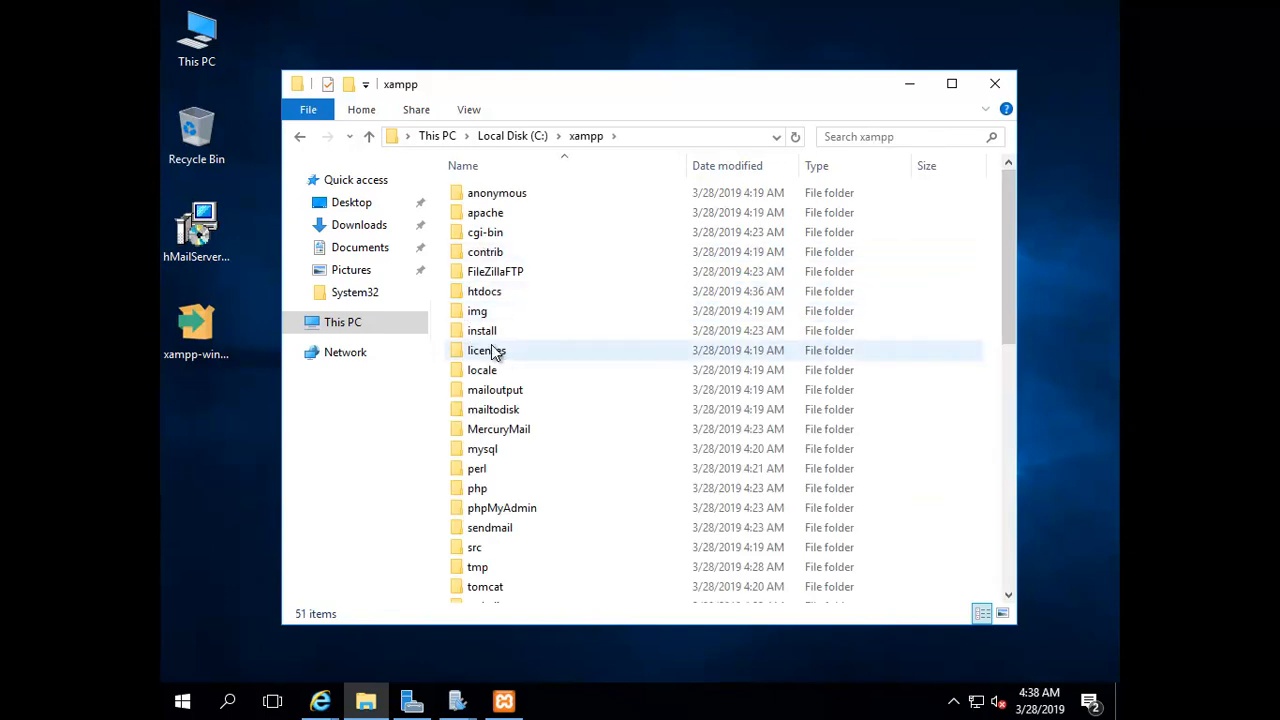
double_click(485, 295)
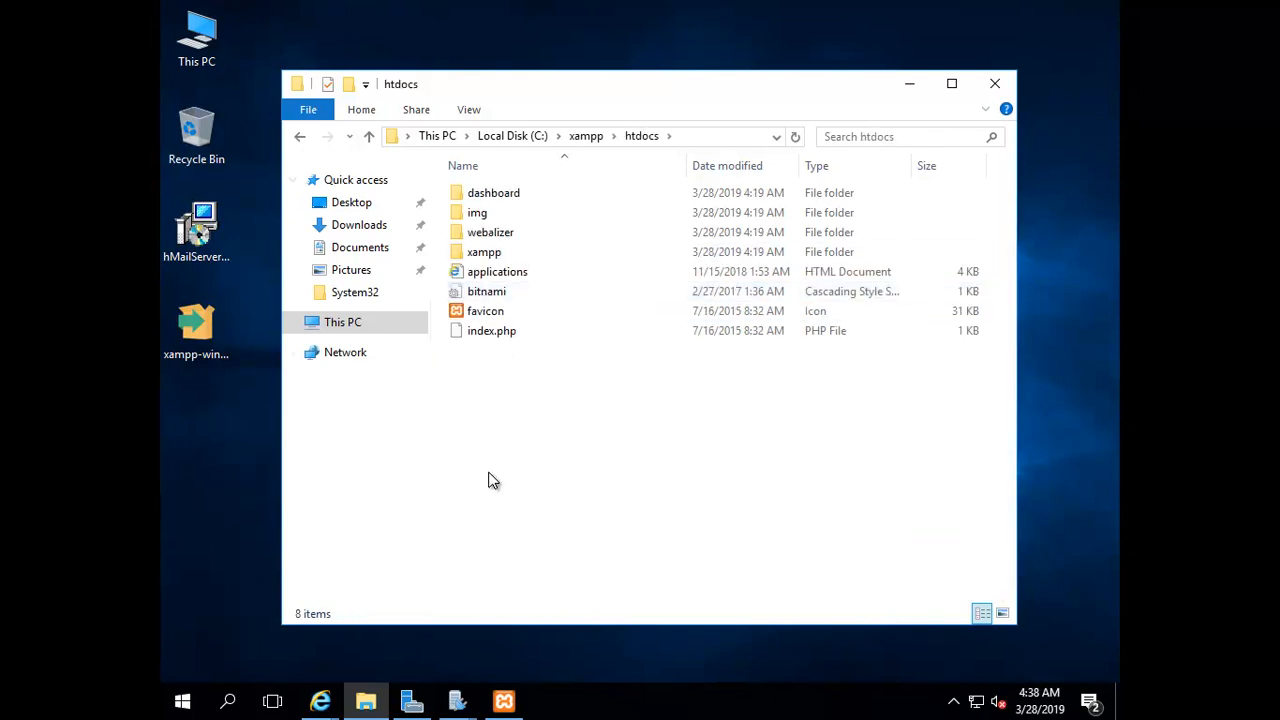
right_click(558, 368)
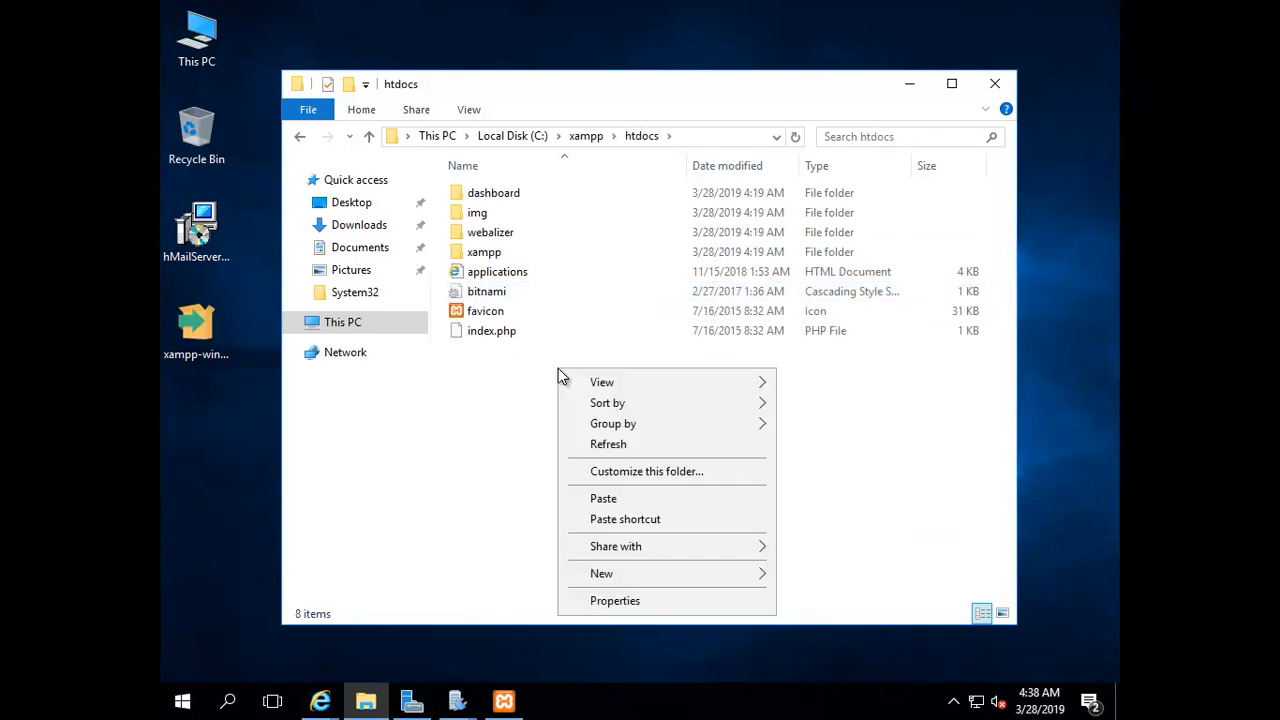
click(614, 499)
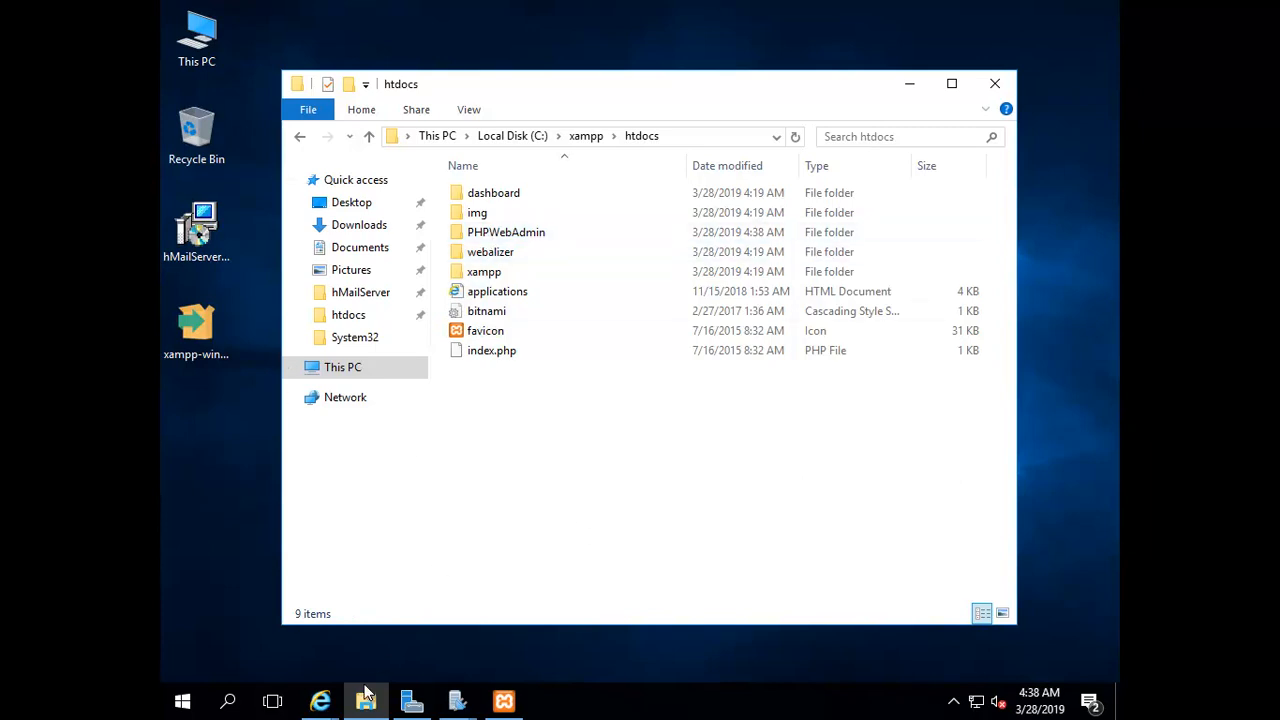
Open a new Internet Explorer tab and load localhost/phpwebadmin
mouse_move(322, 698)
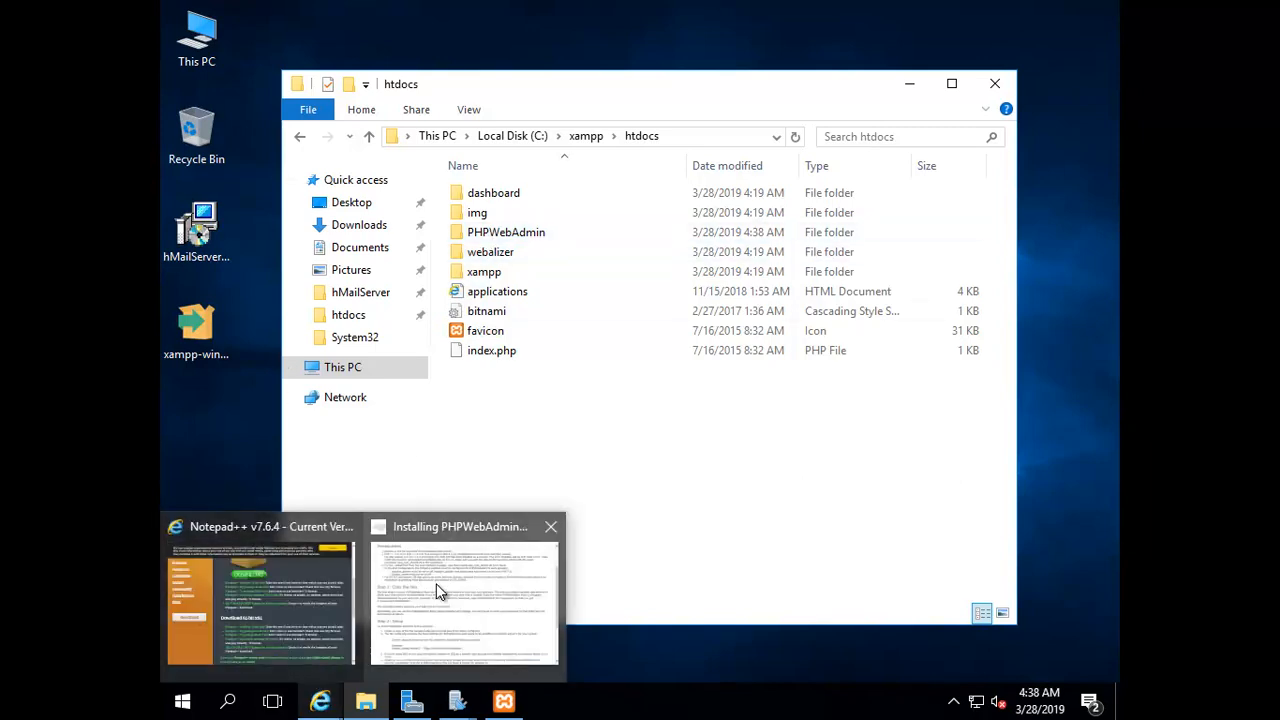
click(300, 611)
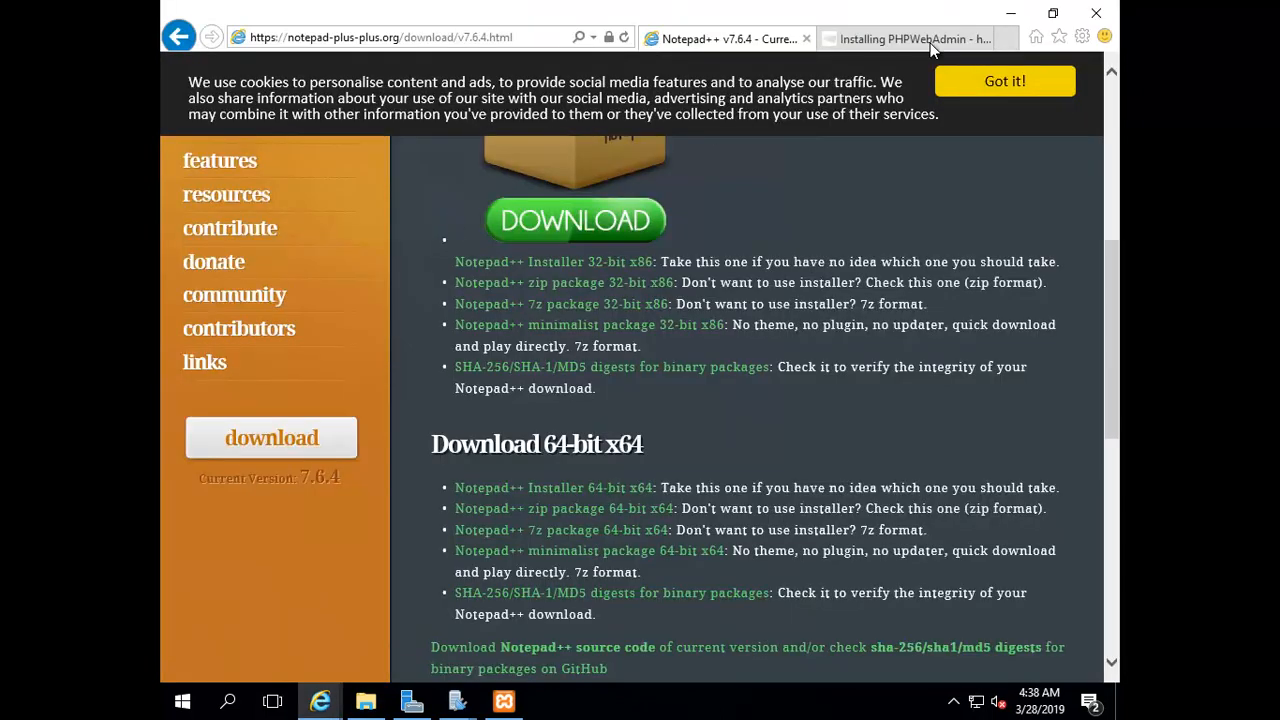
click(1009, 40)
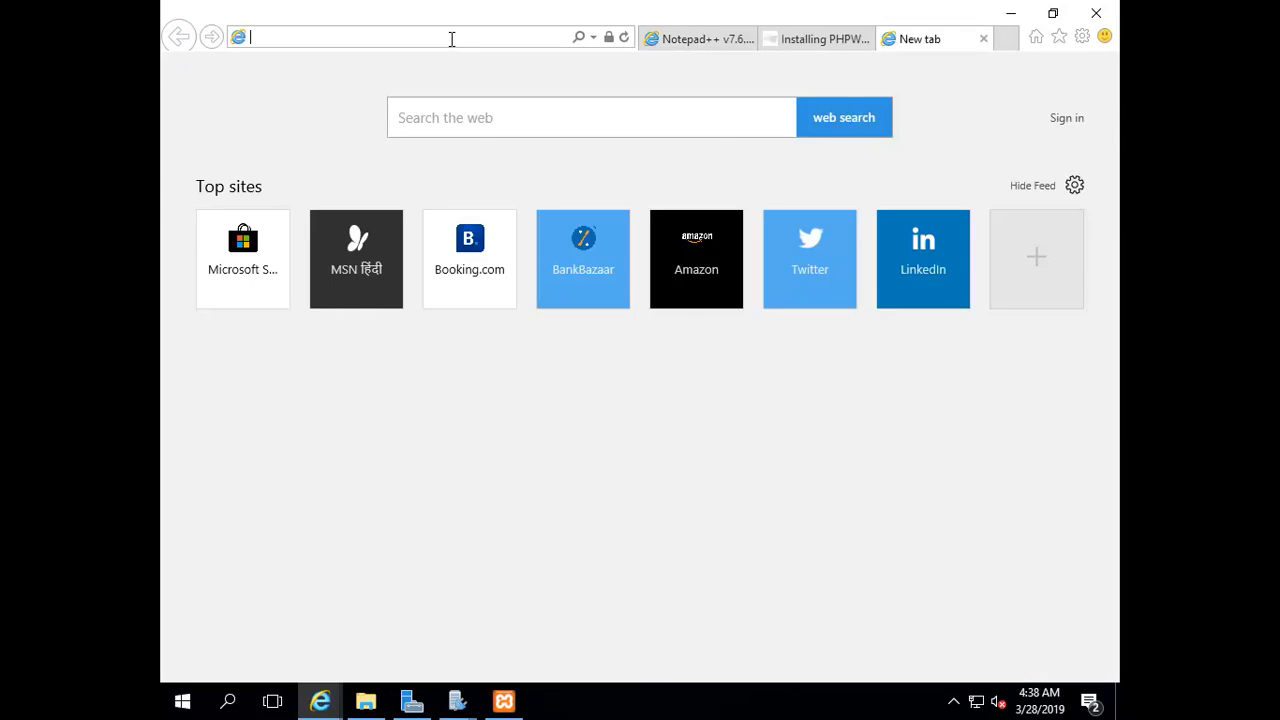
text(localhost)
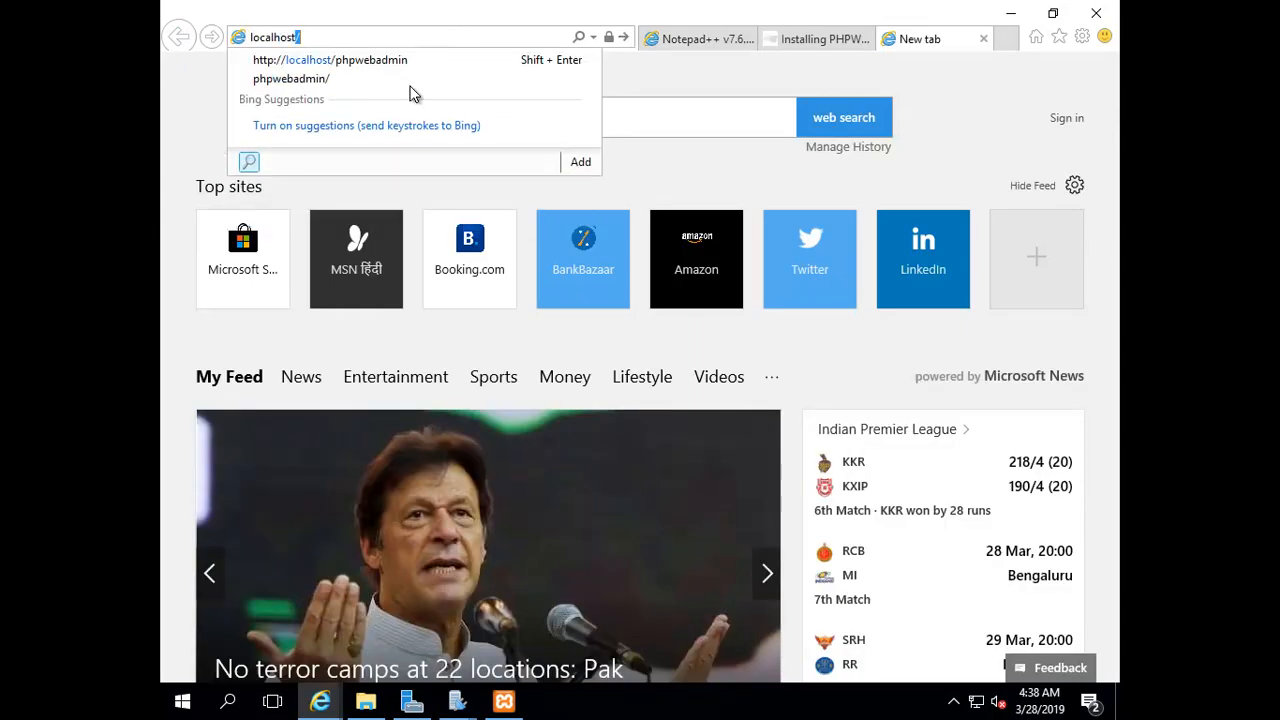
click(374, 62)
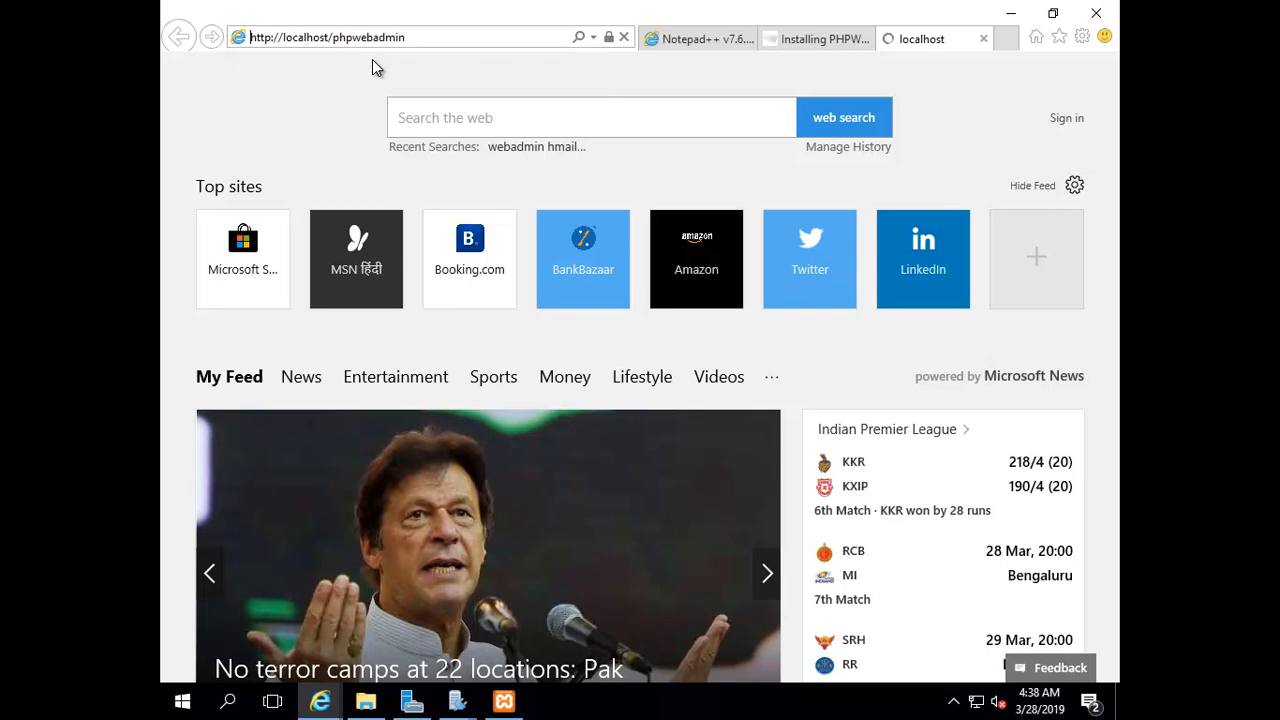
click(505, 702)
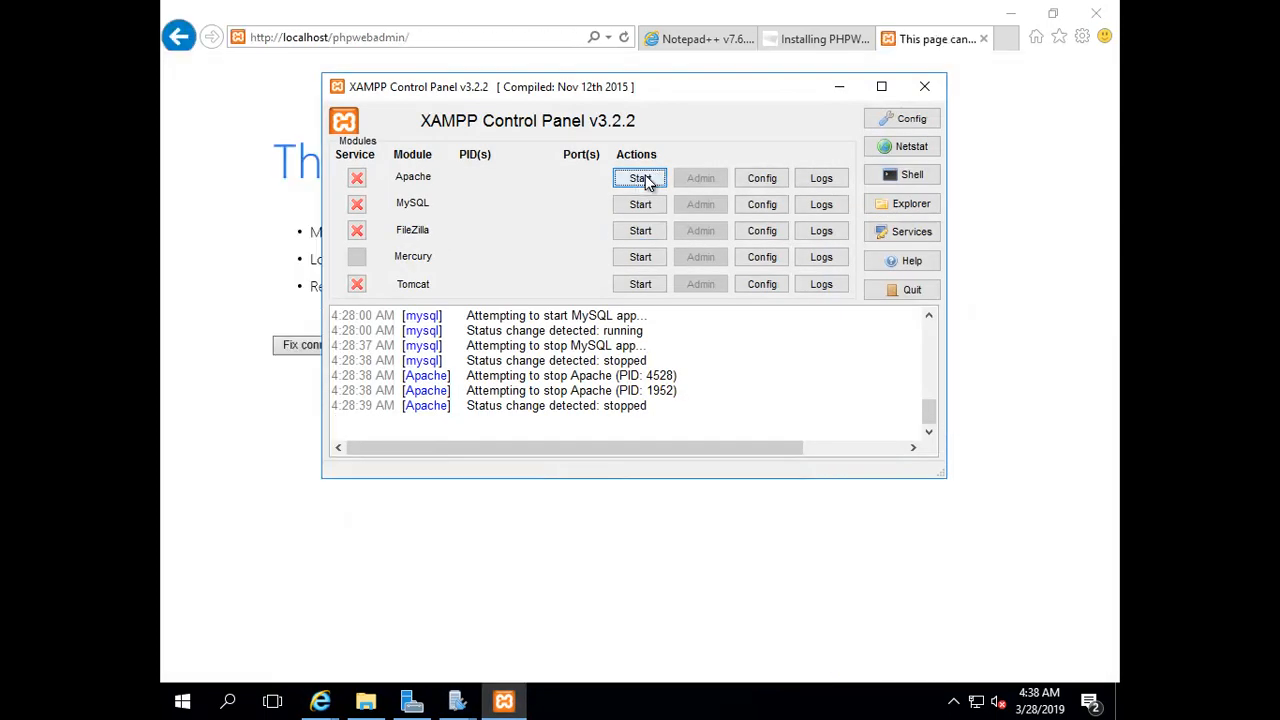
Start the Apache and MySQL servers in the XAMPP Control Panel
click(645, 179)
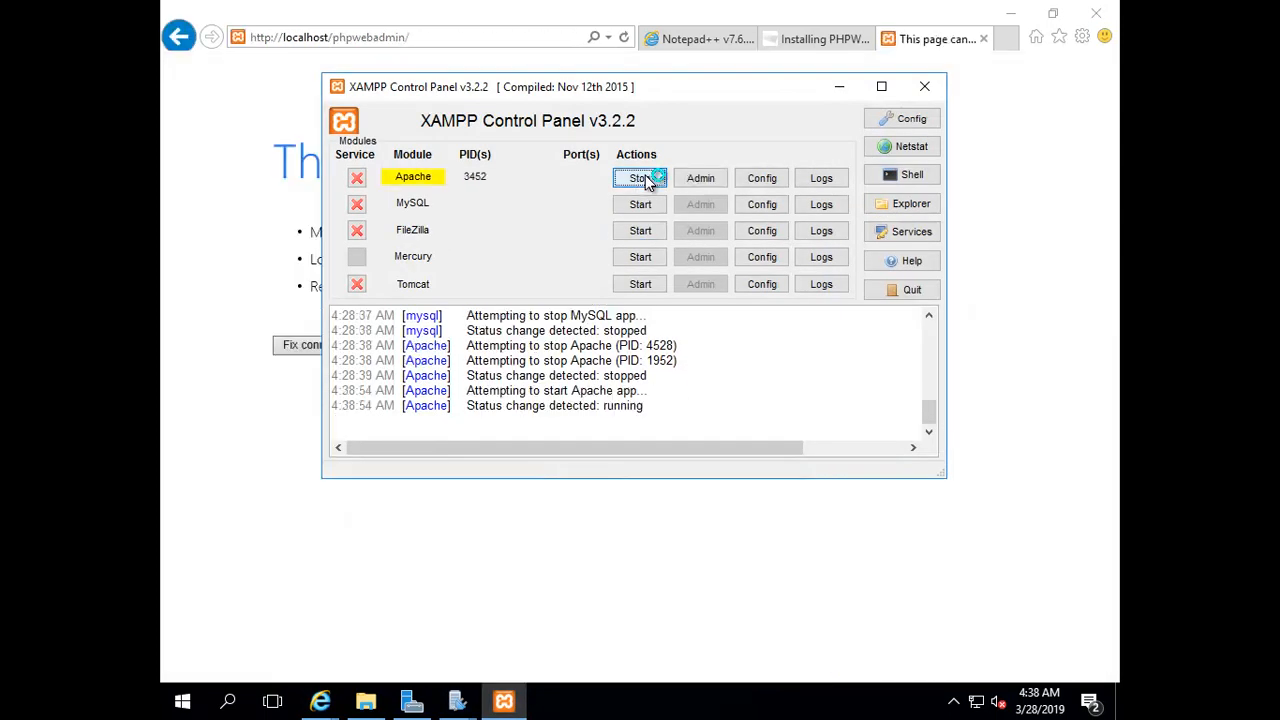
click(630, 204)
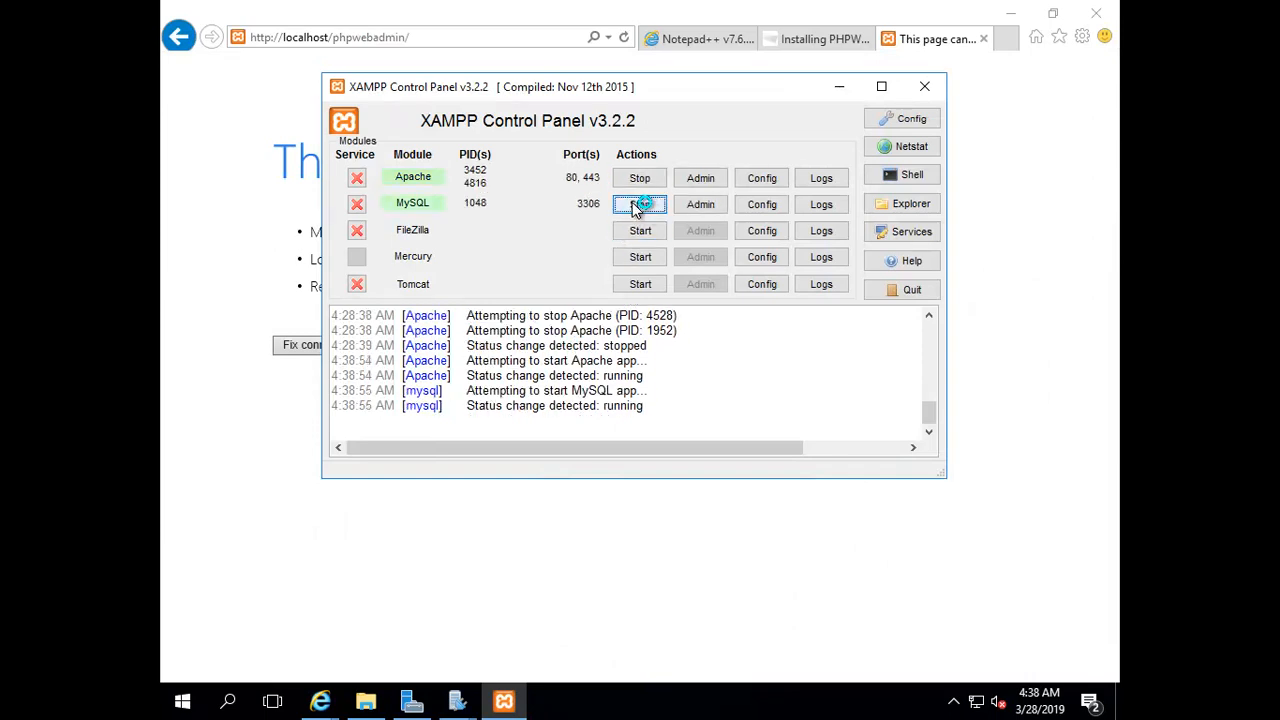
click(382, 38)
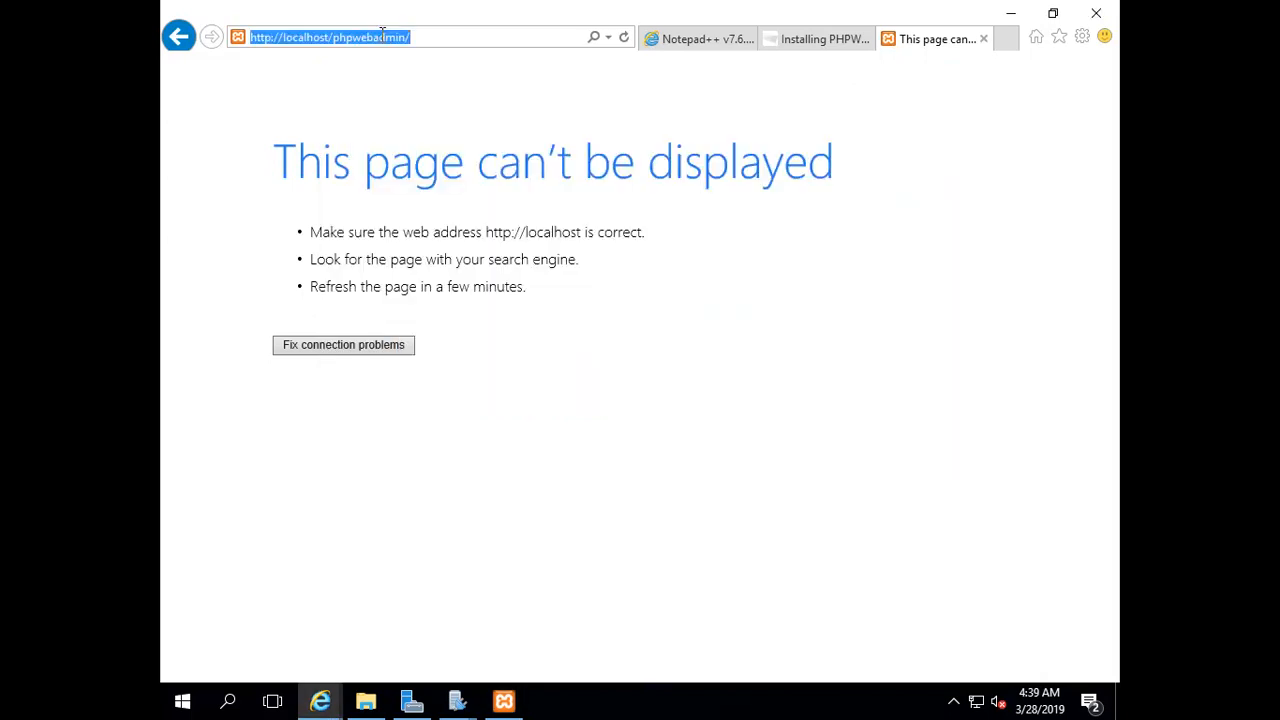
Reload localhost/phpwebadmin and note the instruction to rename config-dist.php to config.php
key(Return)
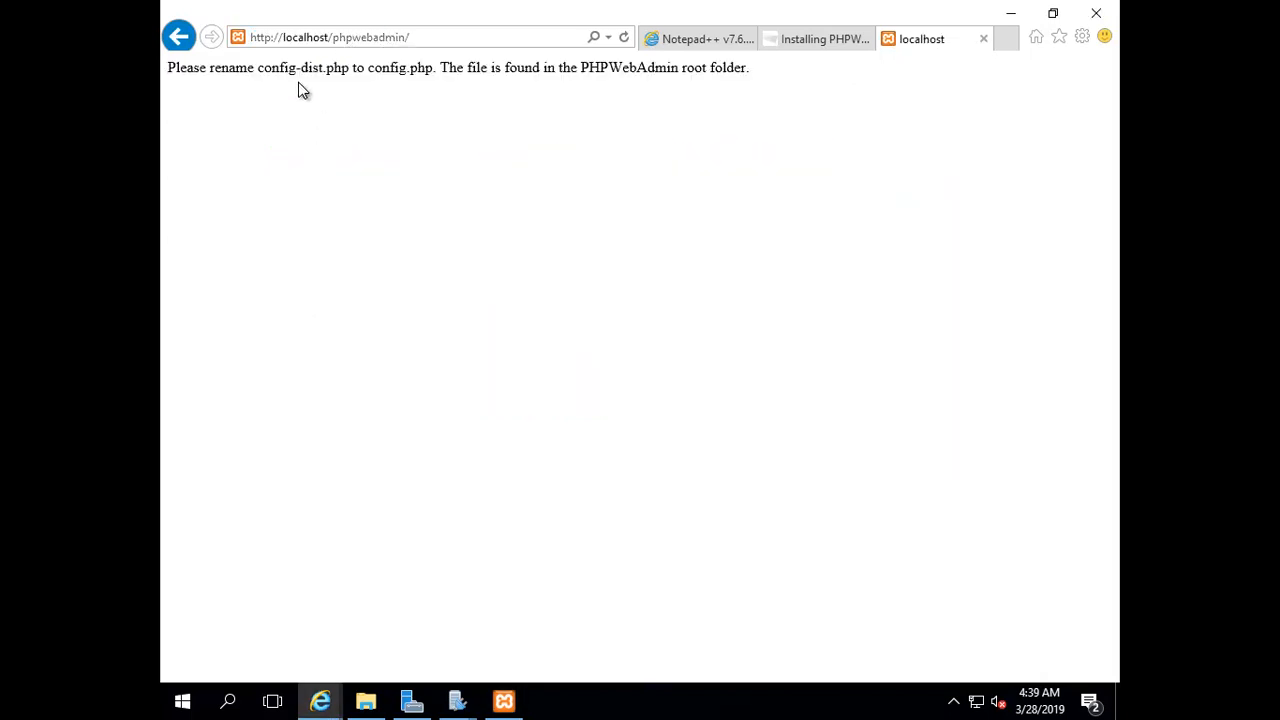
drag(259, 67, 334, 75)
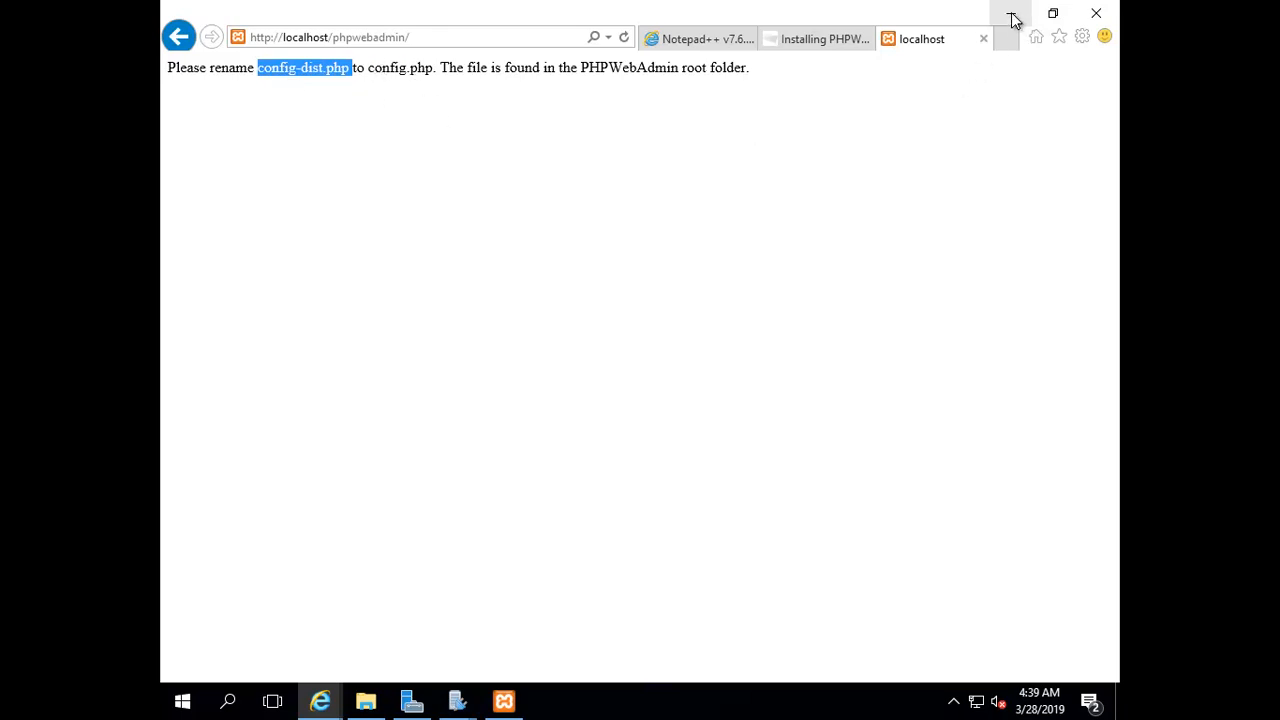
drag(439, 67, 722, 76)
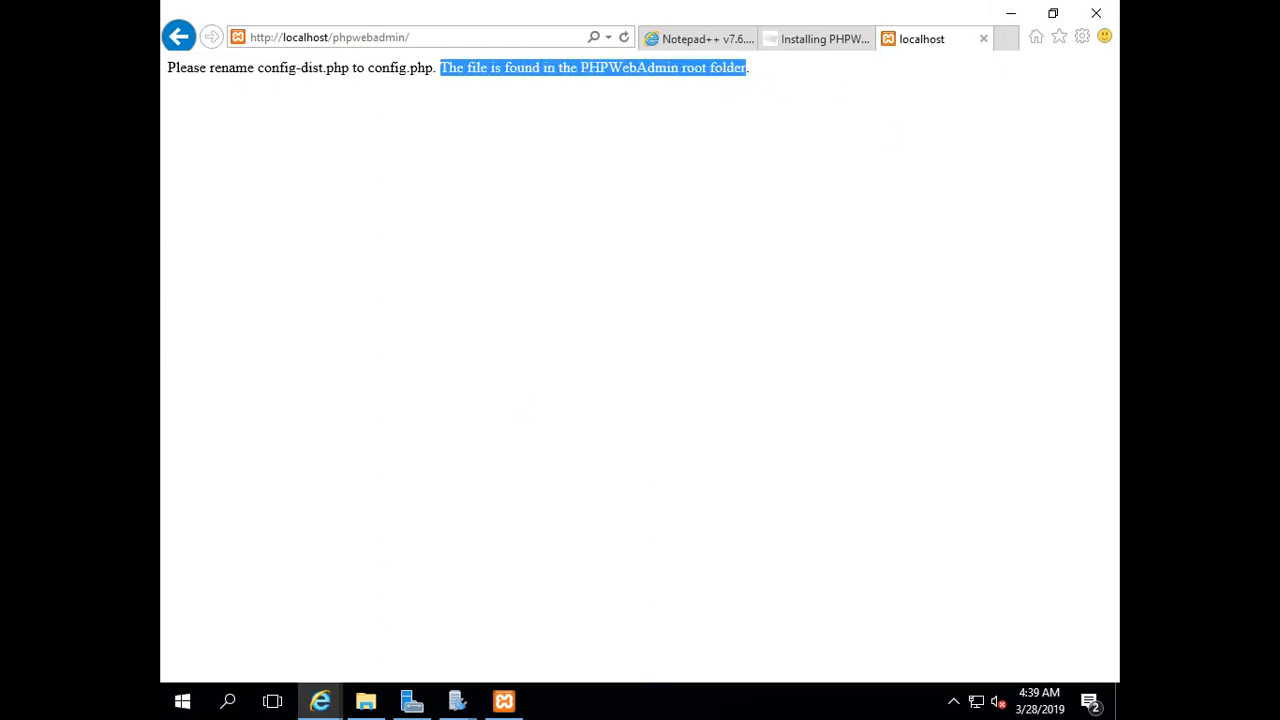
click(1010, 13)
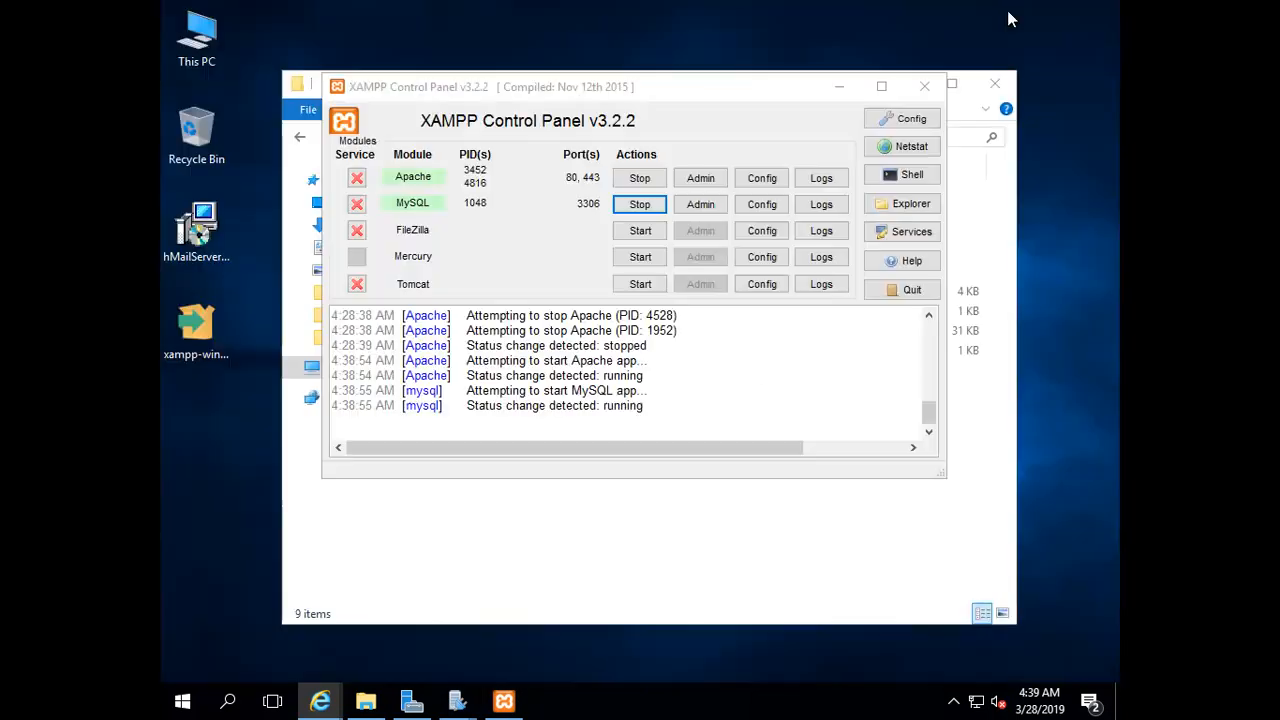
Rename PHPWebAdmin's config-dist.php to config.php and open it in Notepad++
click(838, 88)
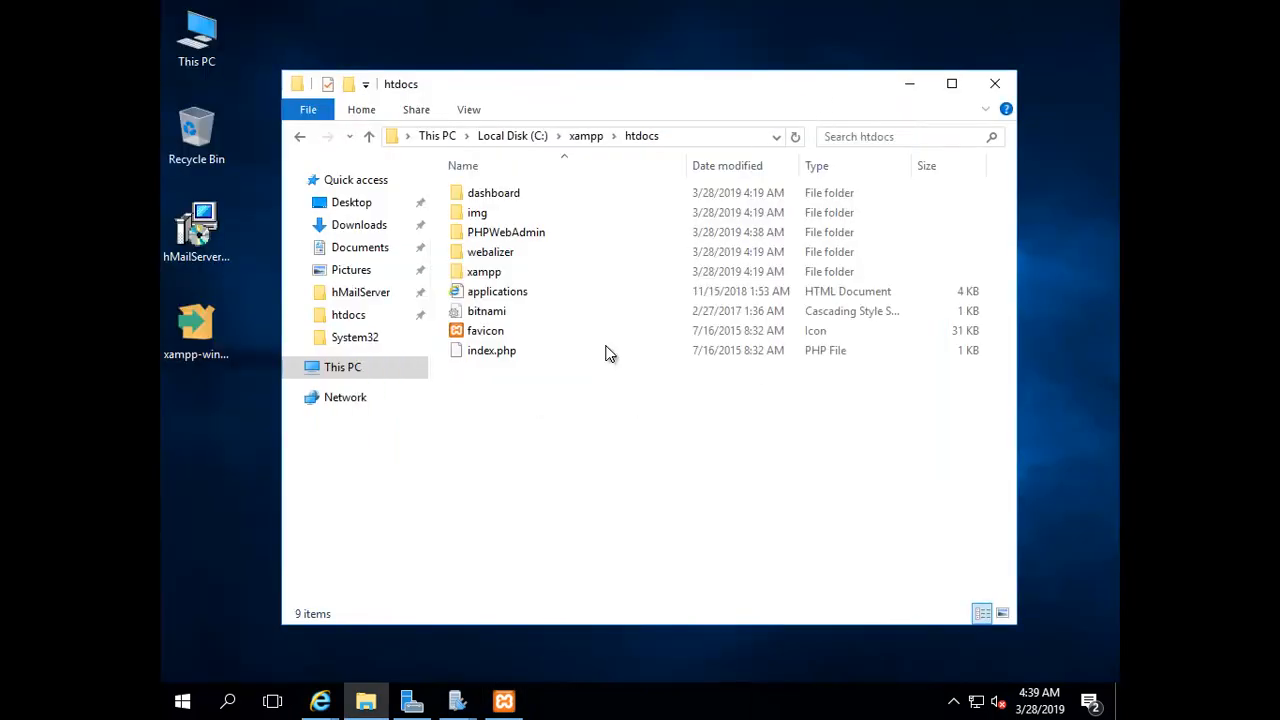
double_click(487, 245)
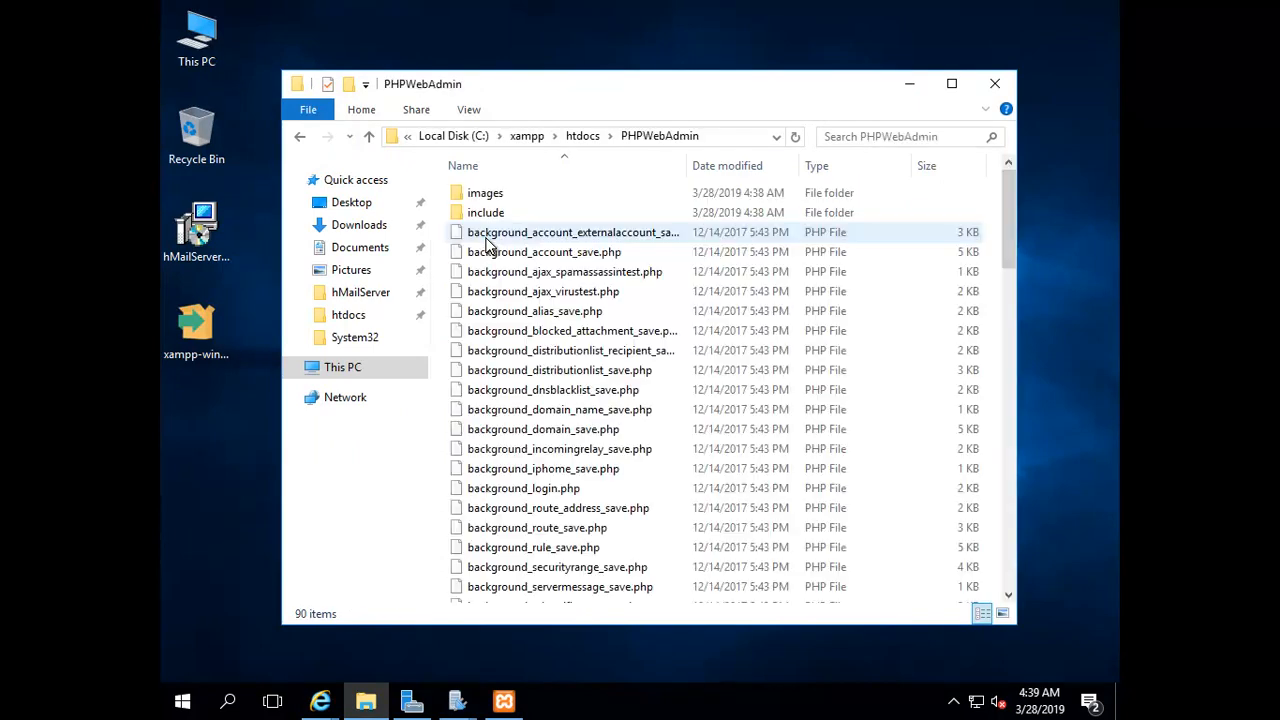
click(493, 460)
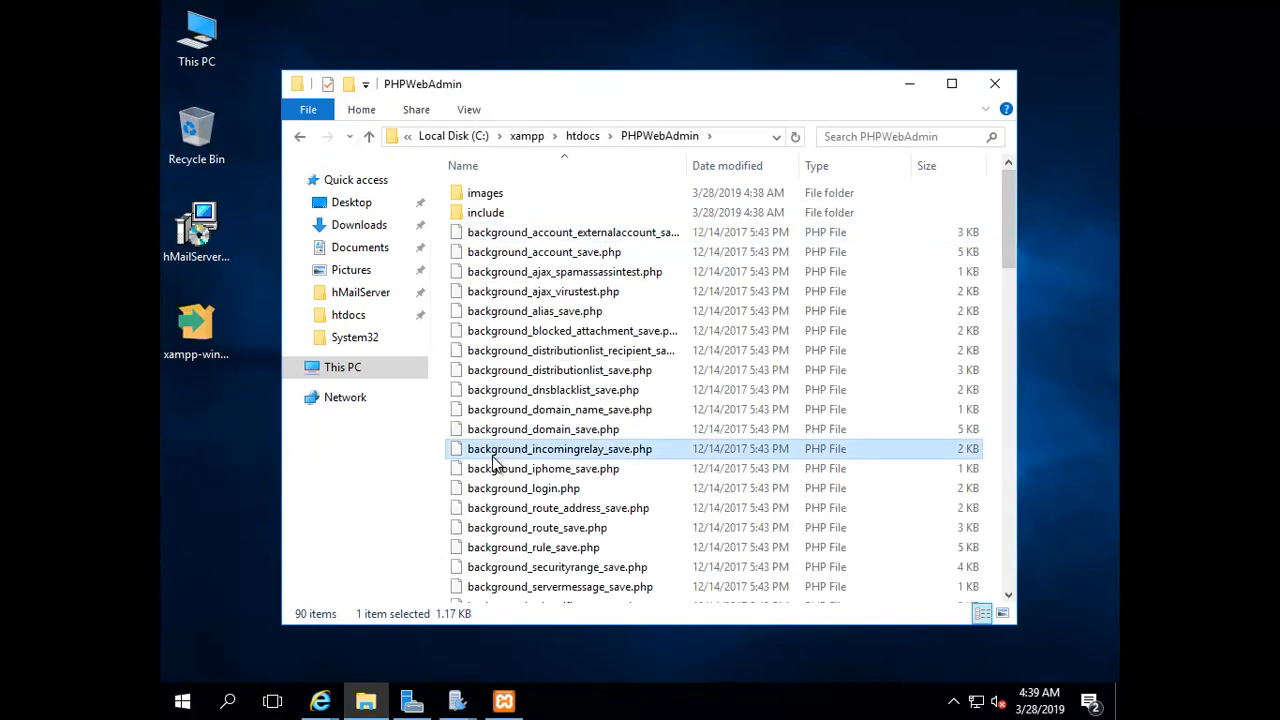
key(c)
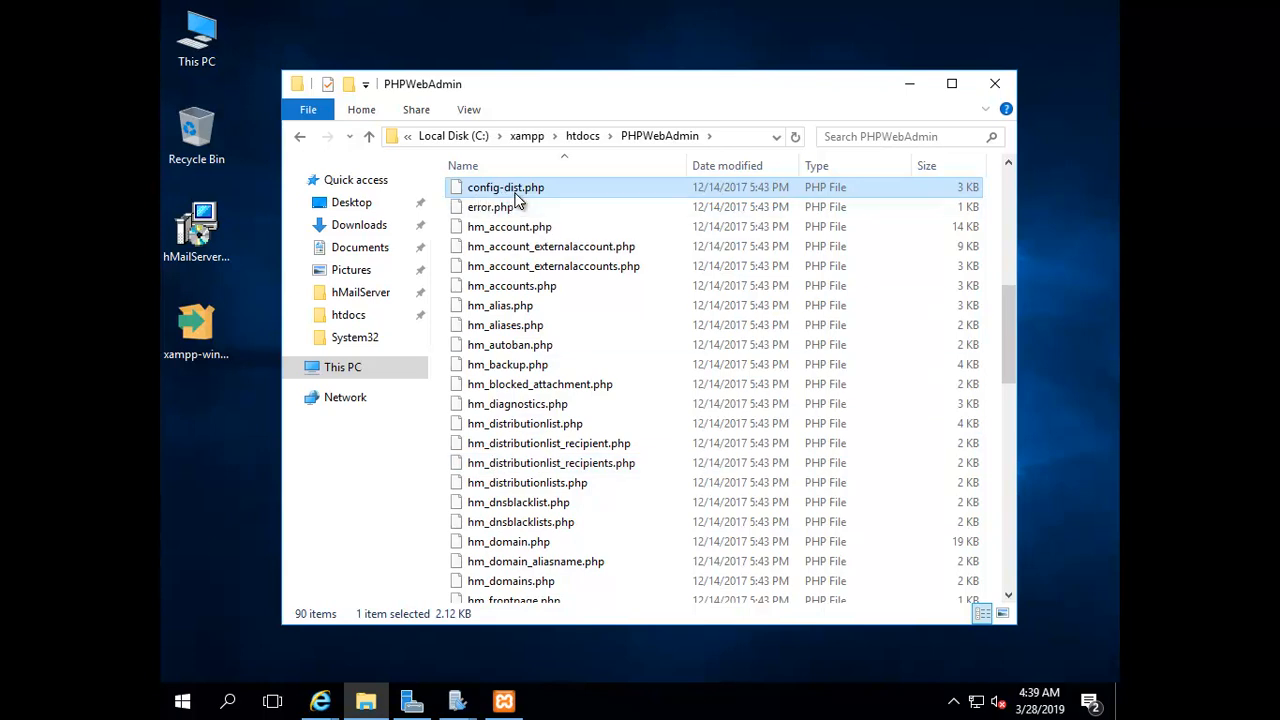
right_click(514, 189)
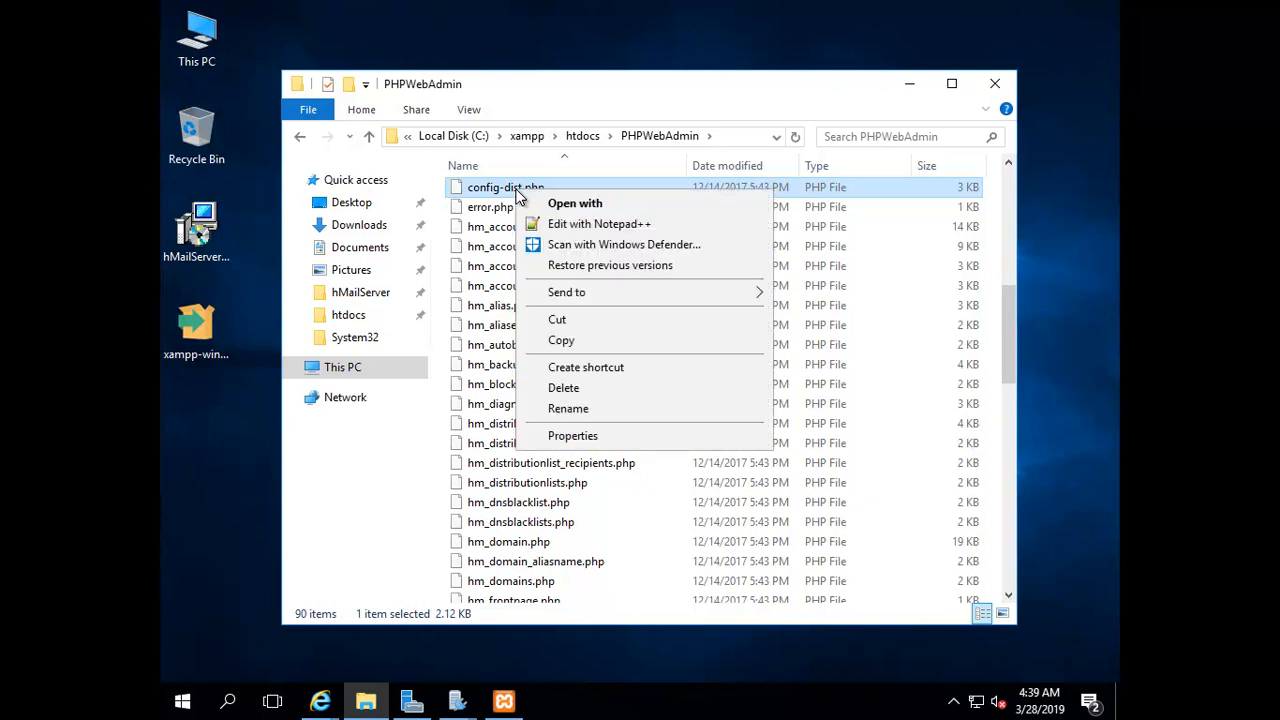
click(523, 188)
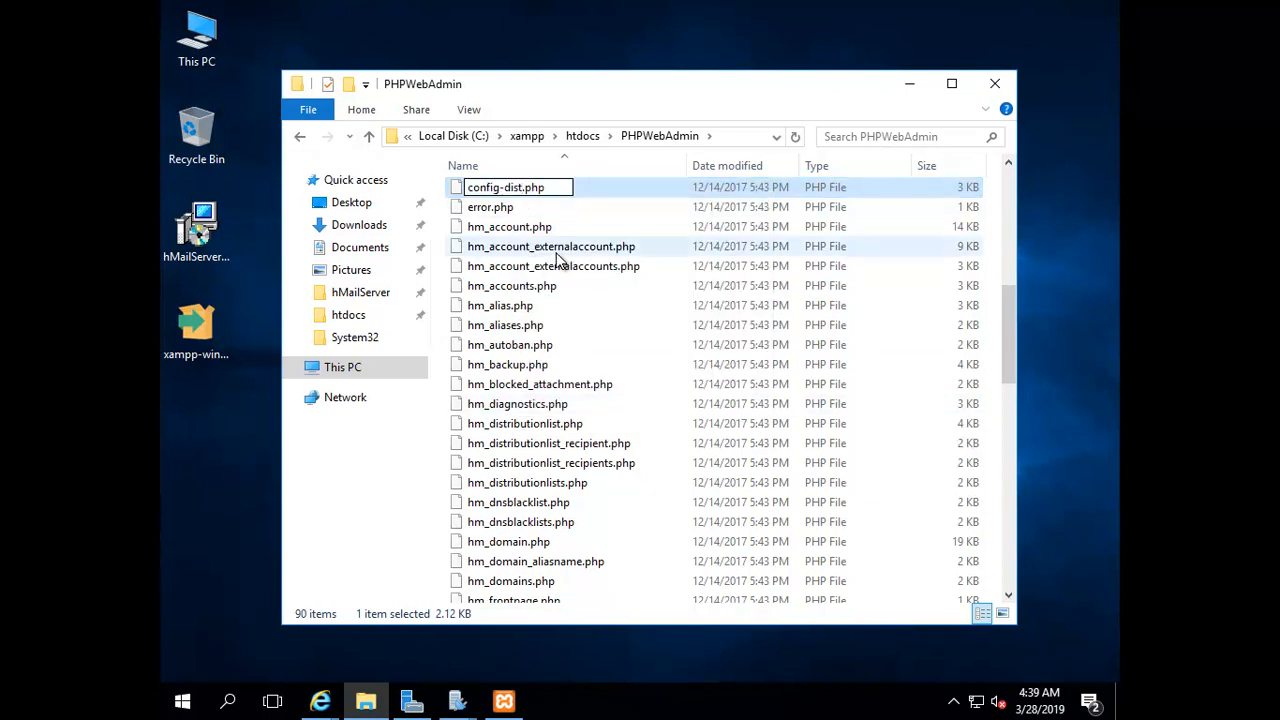
key(BackSpace)
key(BackSpace)
key(BackSpace)
key(BackSpace)
key(BackSpace)
click(510, 250)
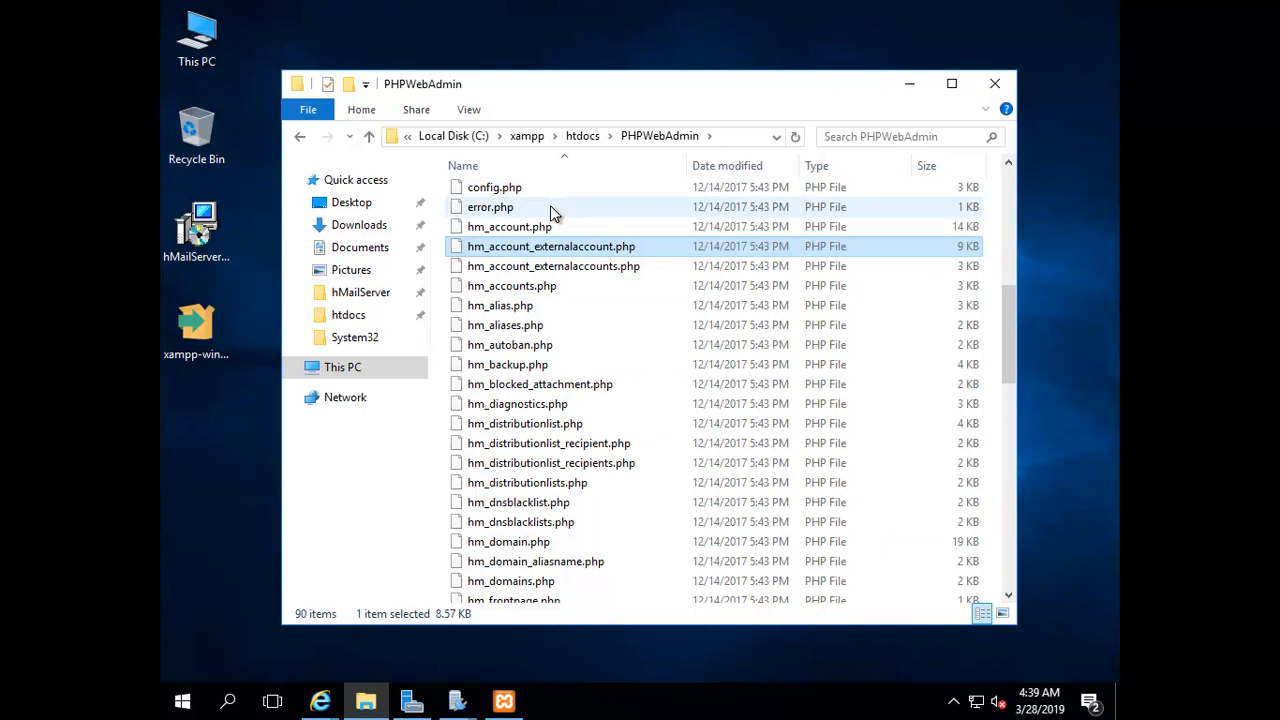
right_click(487, 193)
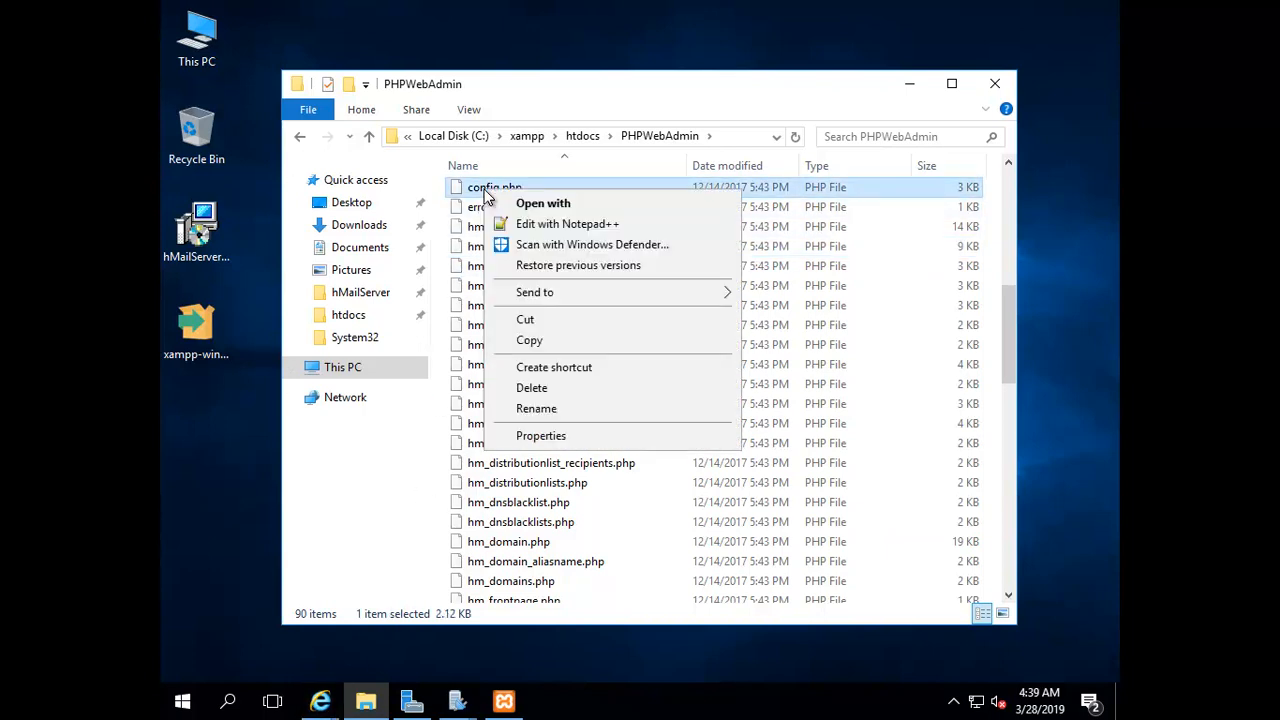
click(538, 224)
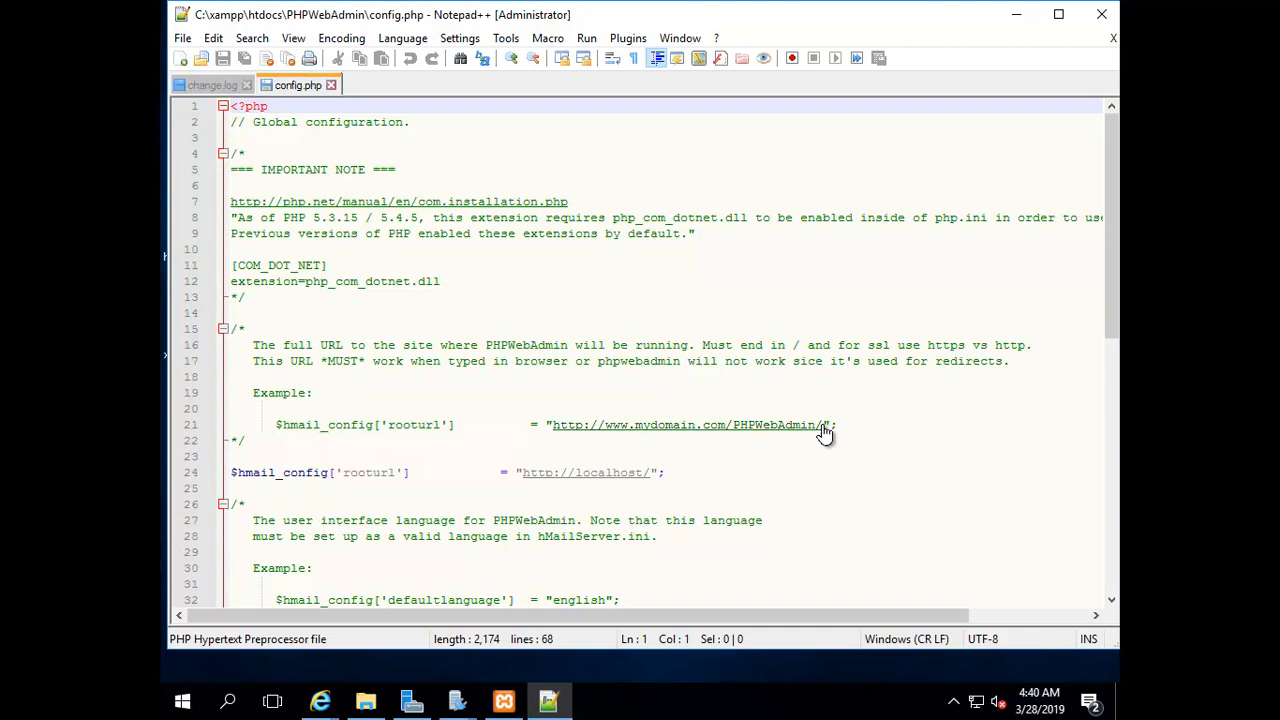
drag(818, 425, 731, 425)
key(ctrl+c)
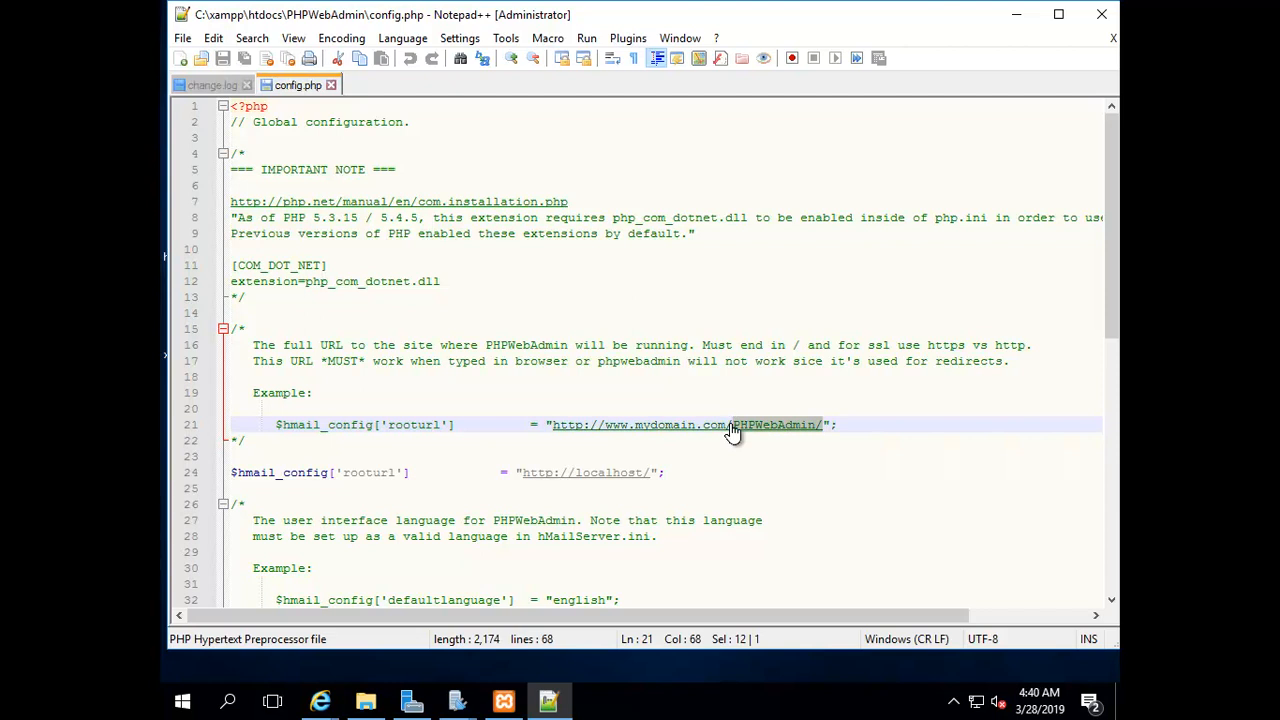
click(650, 472)
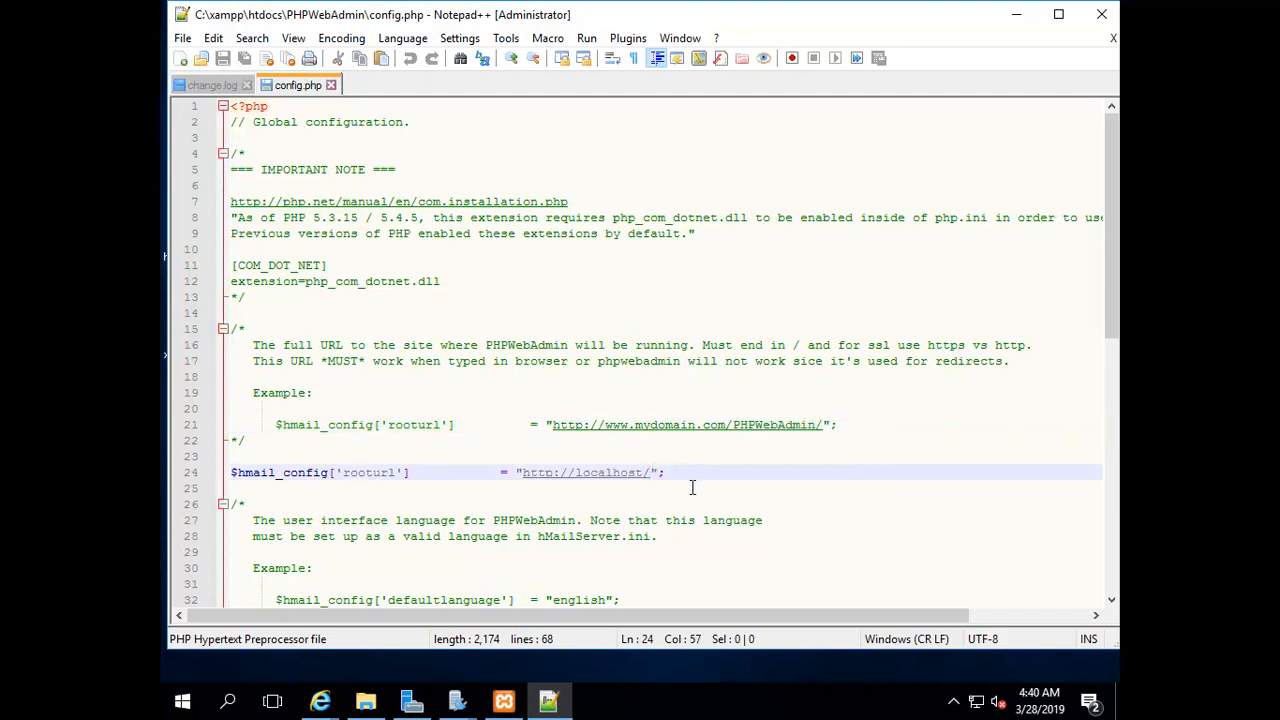
key(ctrl+v)
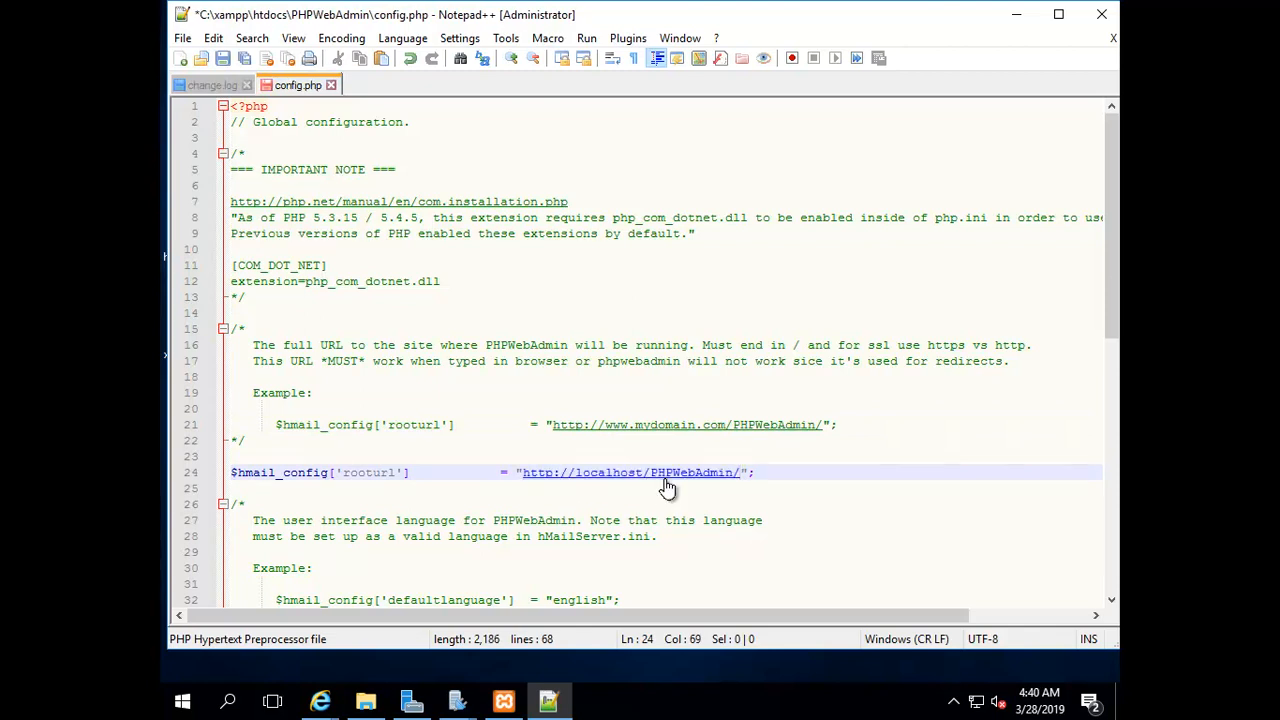
Change the line 21 example URL to localhost and save config.php
click(825, 430)
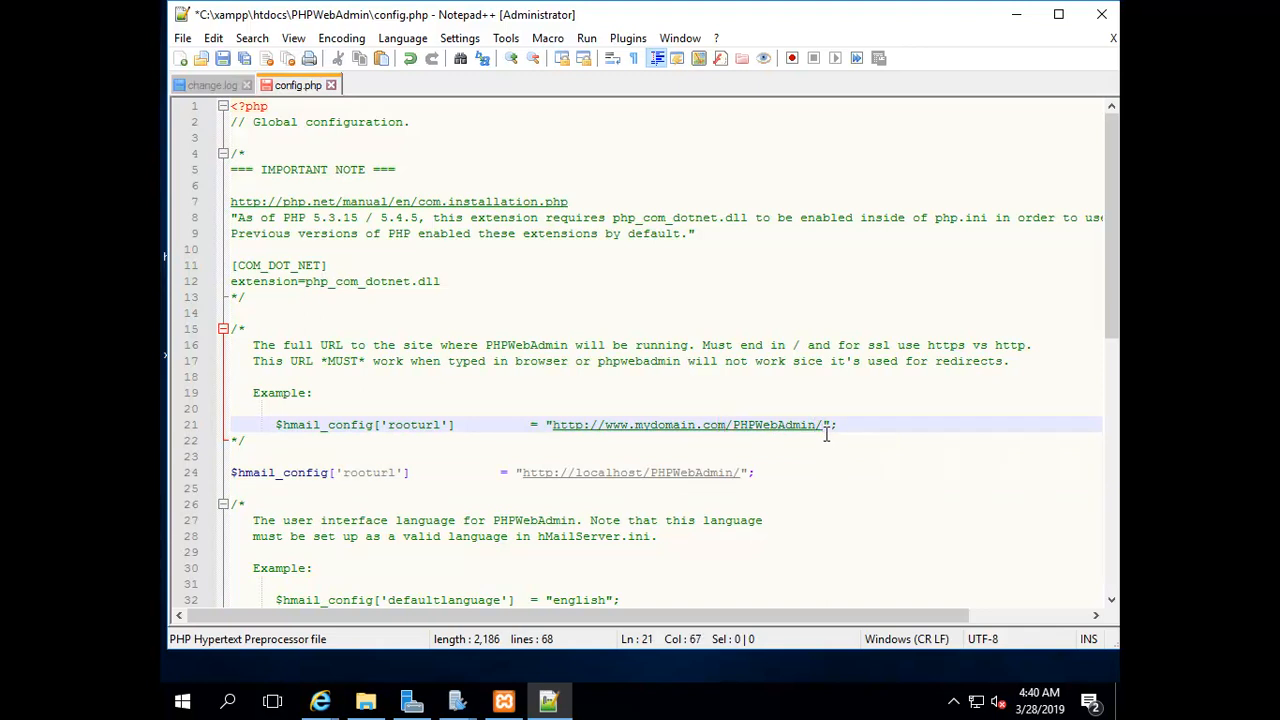
key(BackSpace)
key(BackSpace)
key(BackSpace)
key(BackSpace)
key(BackSpace)
key(BackSpace)
key(BackSpace)
key(BackSpace)
key(BackSpace)
key(BackSpace)
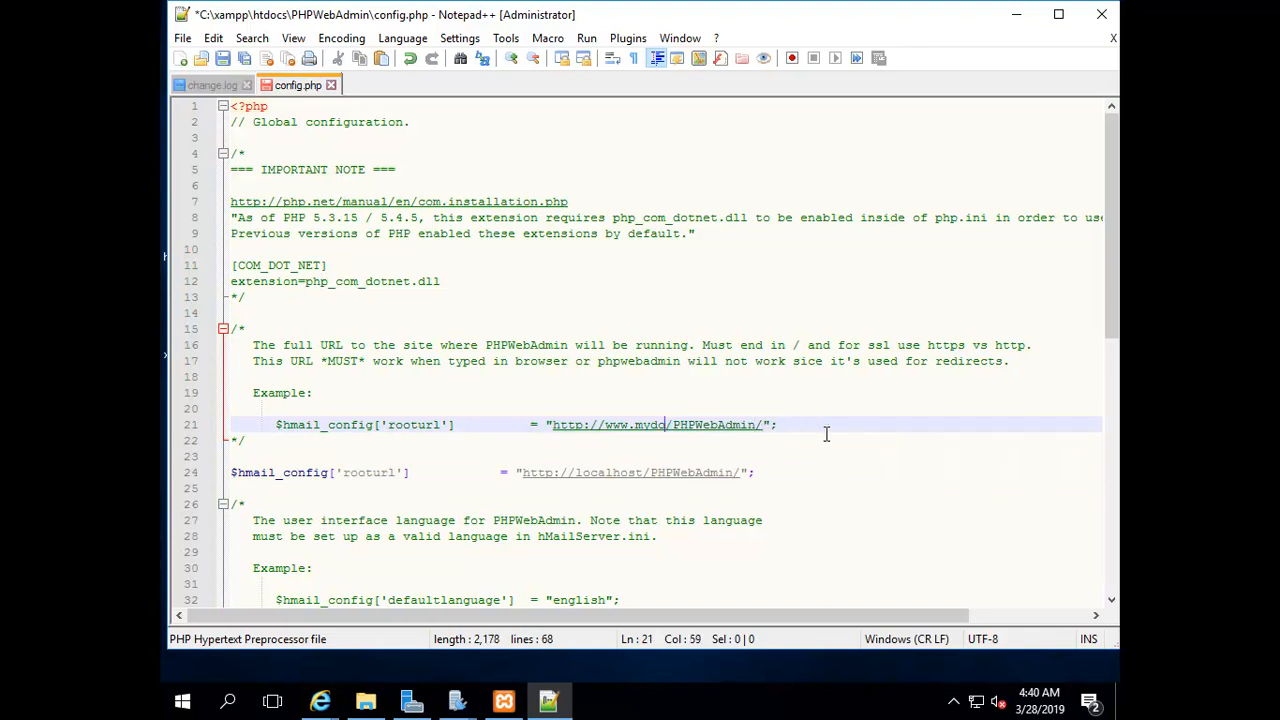
key(BackSpace)
key(BackSpace)
key(BackSpace)
key(BackSpace)
key(BackSpace)
key(BackSpace)
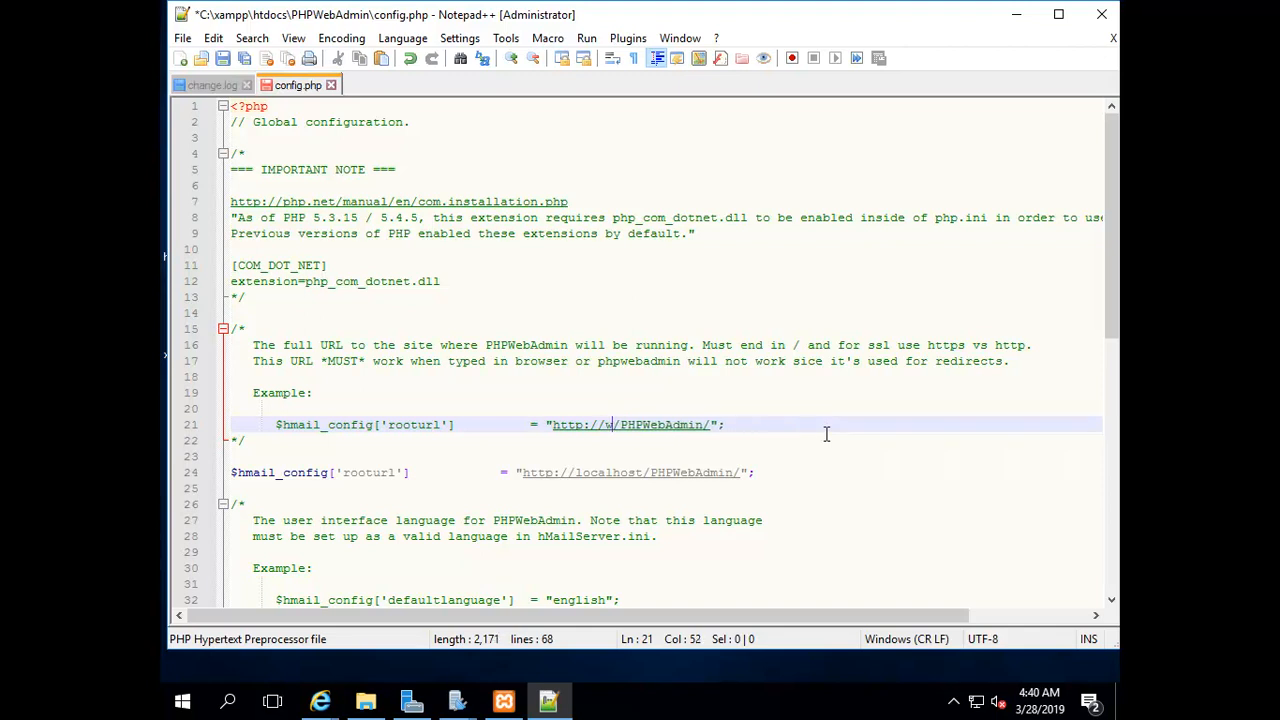
text(localhos)
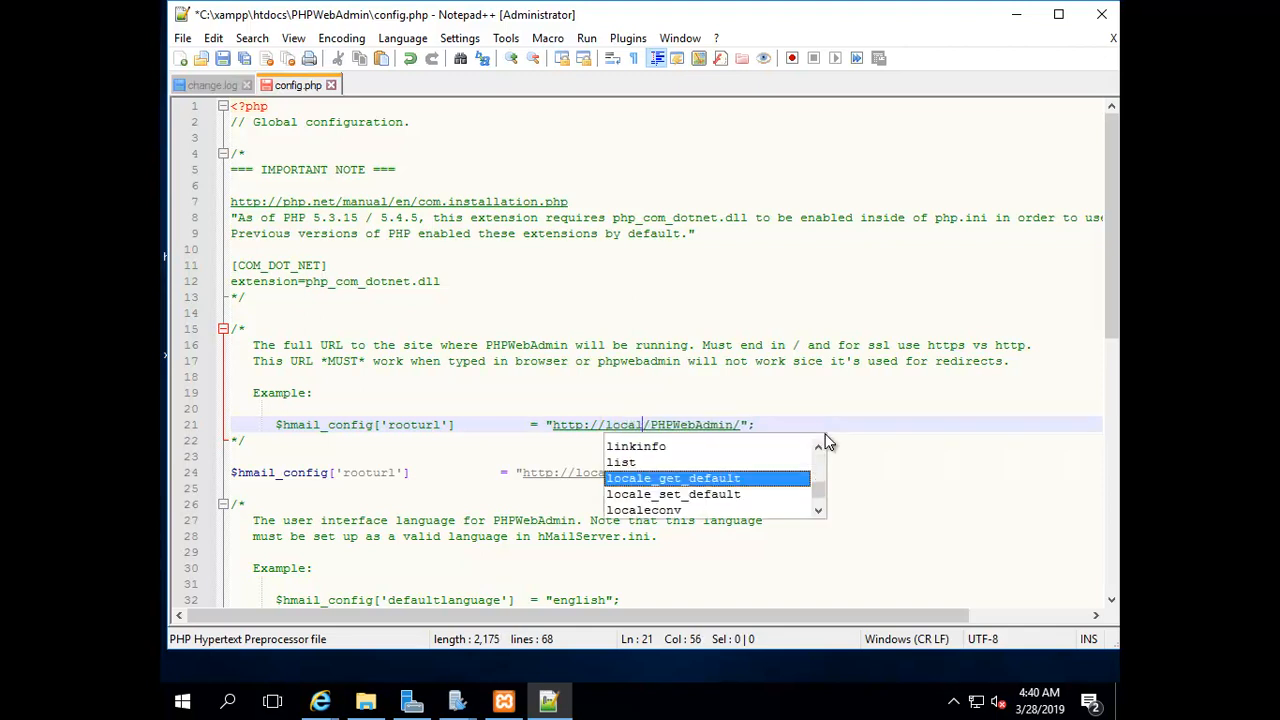
text(t)
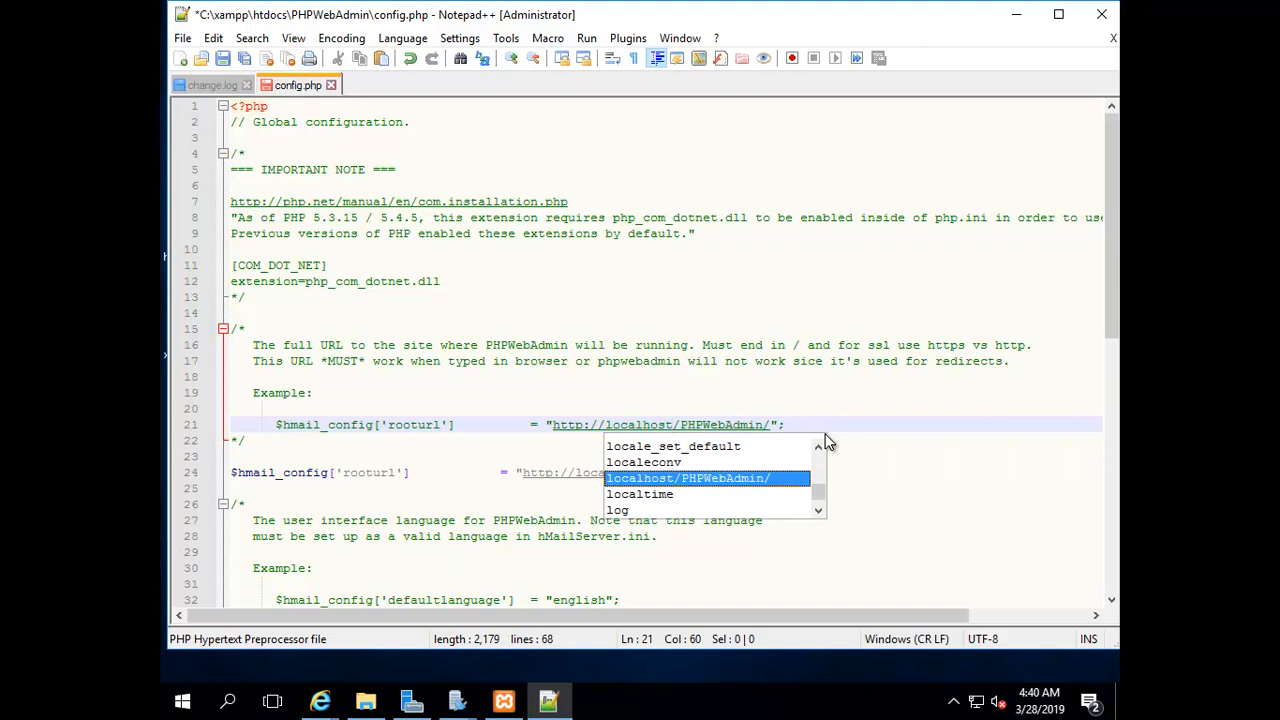
click(919, 413)
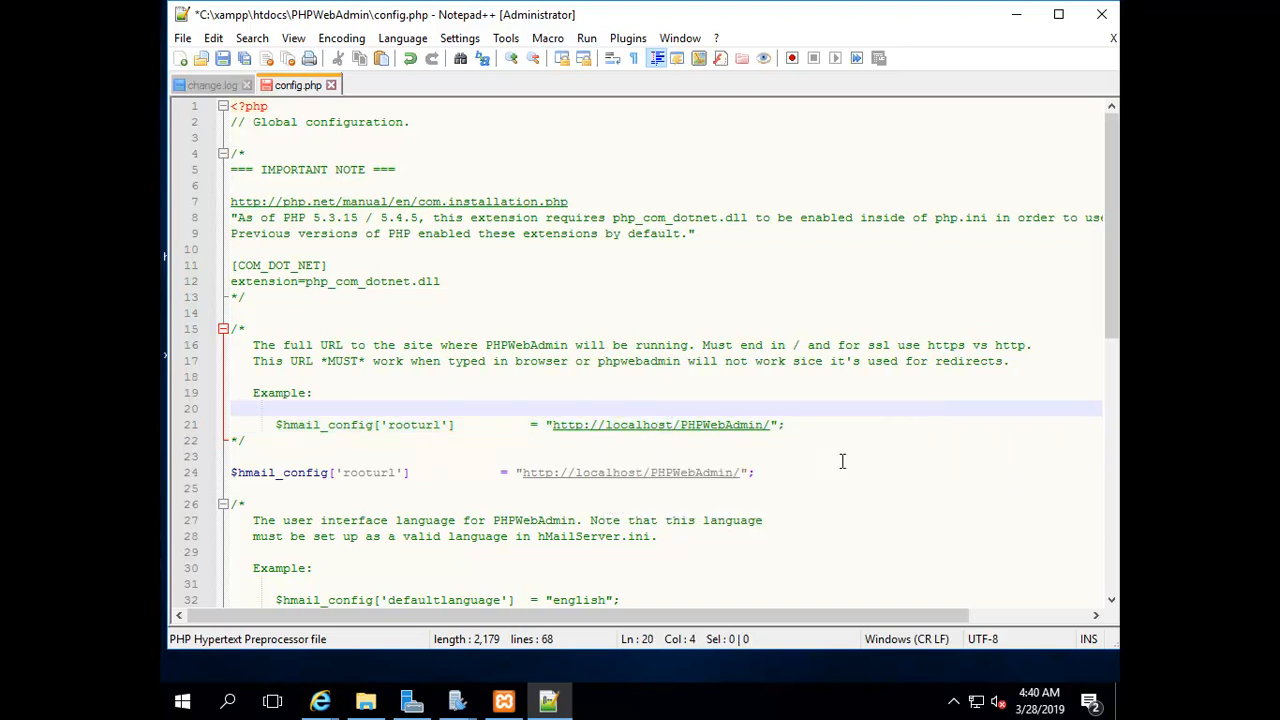
click(224, 57)
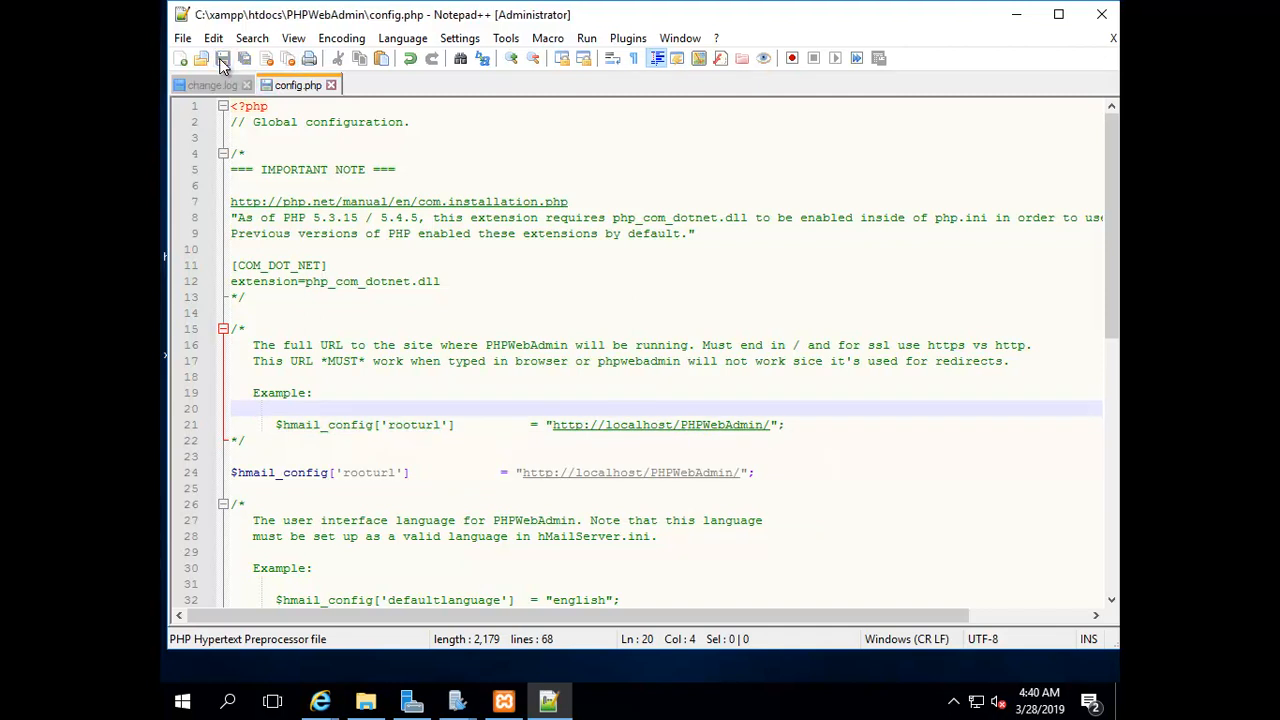
click(1014, 26)
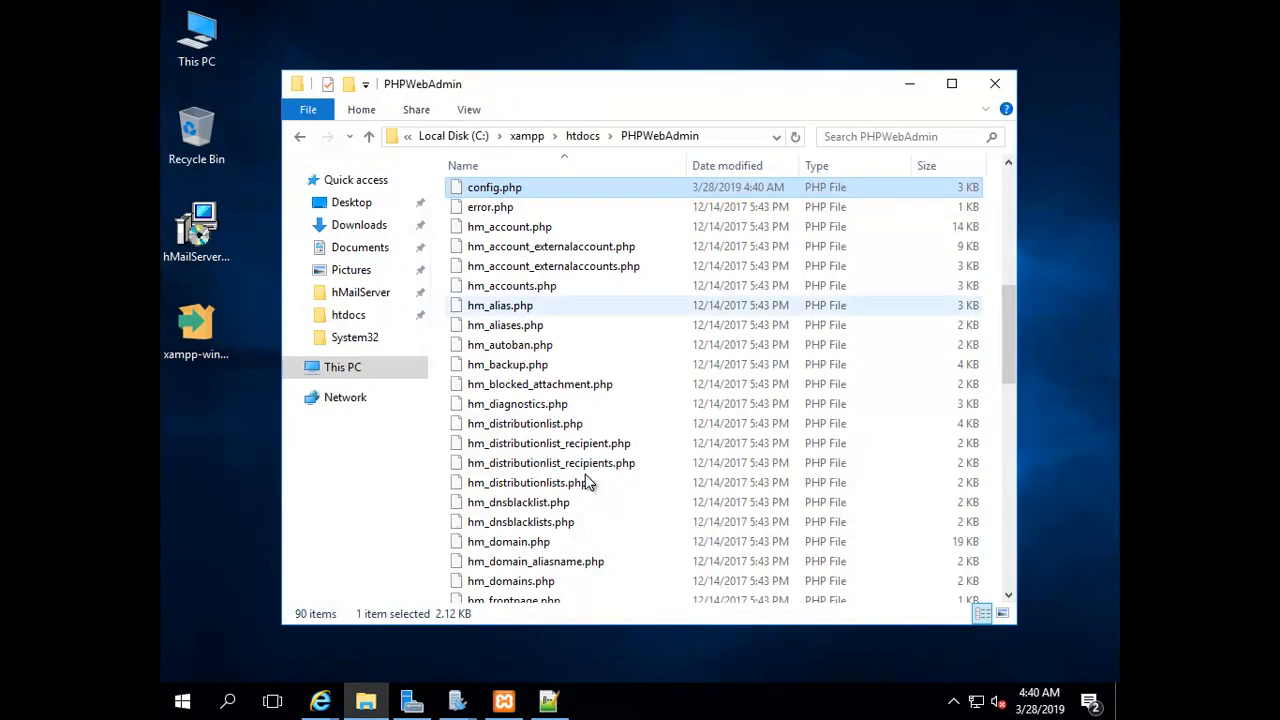
Review the rooturl and extension=php_com_dotnet.dll notes in the Installing PHPWebAdmin guide
mouse_move(325, 703)
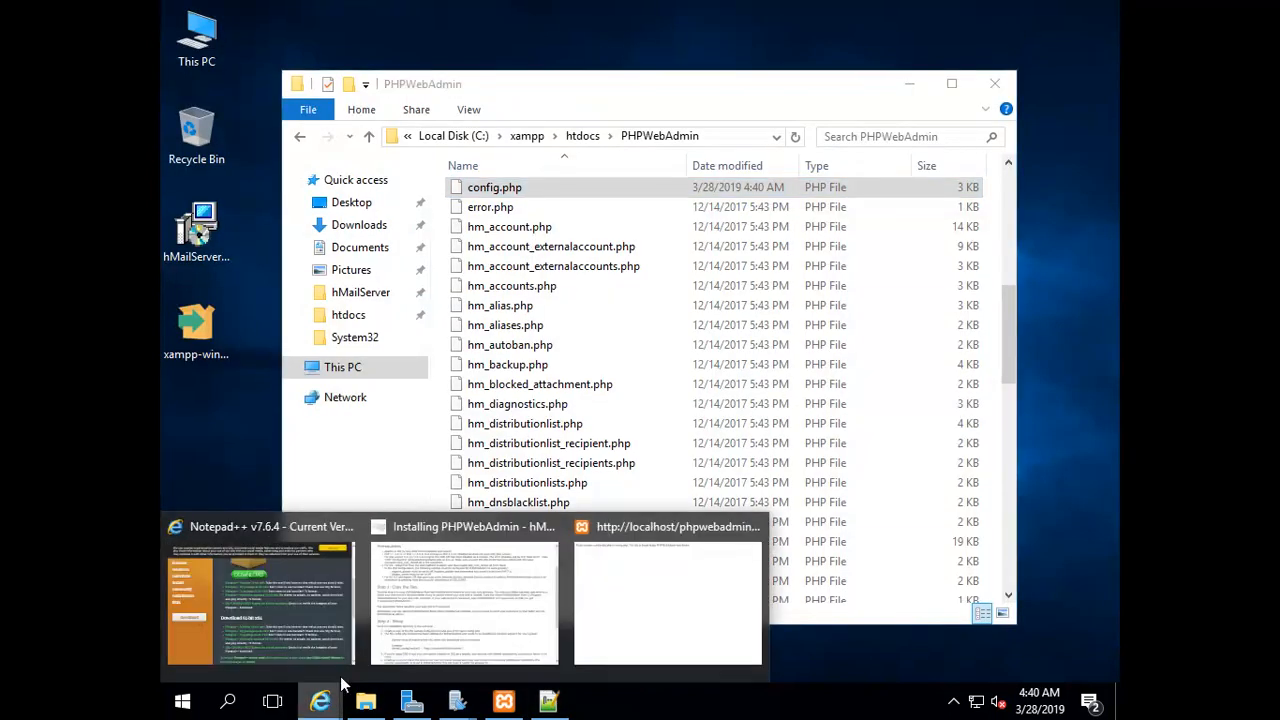
click(457, 600)
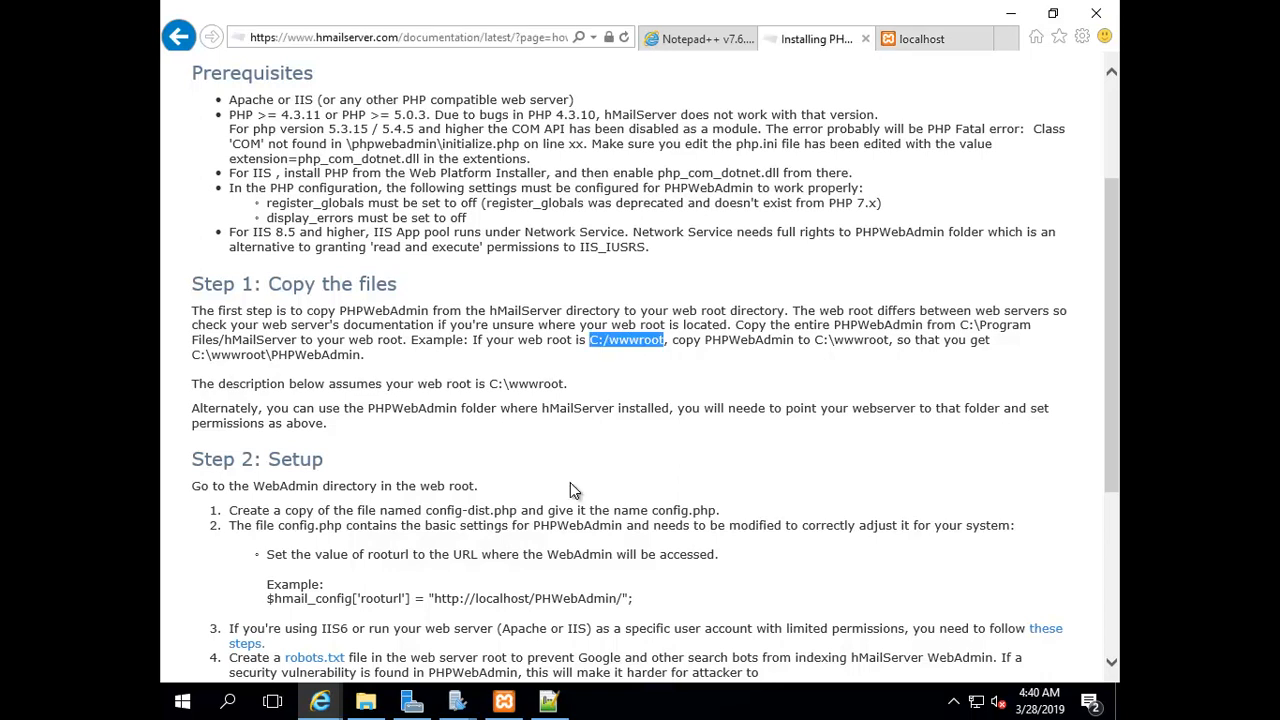
scroll(453, 598, down, 1)
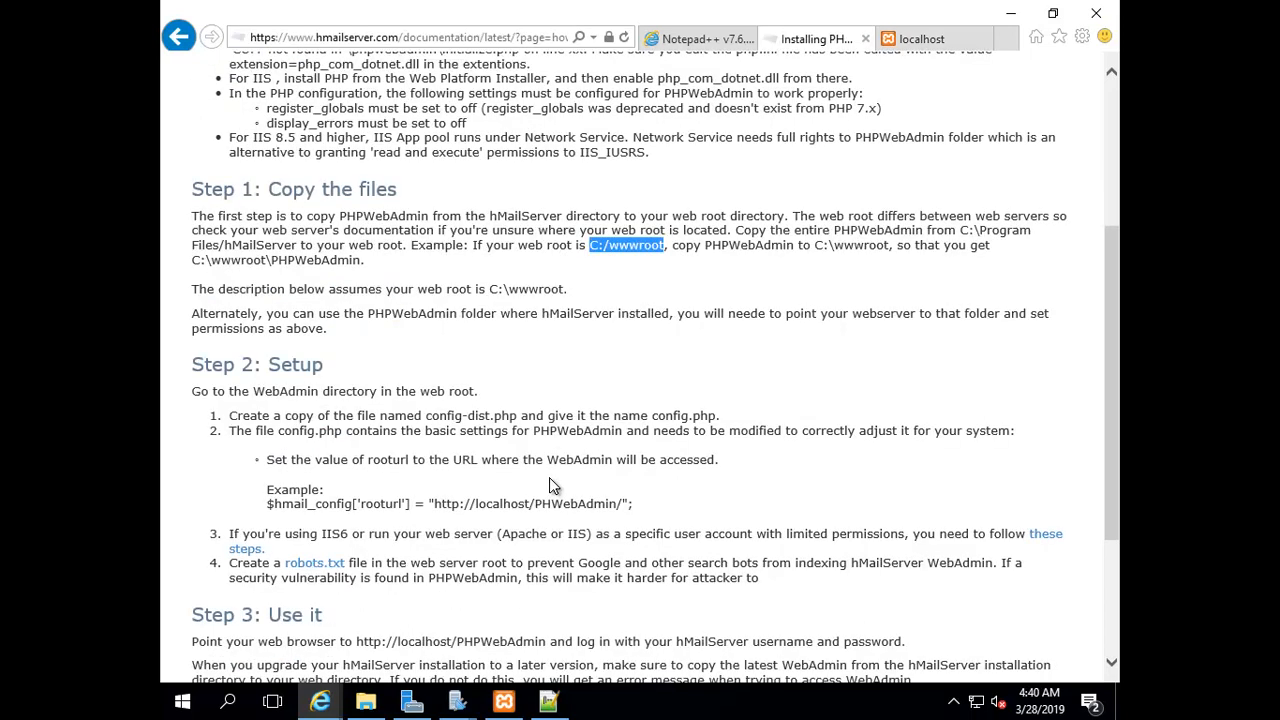
drag(435, 503, 611, 500)
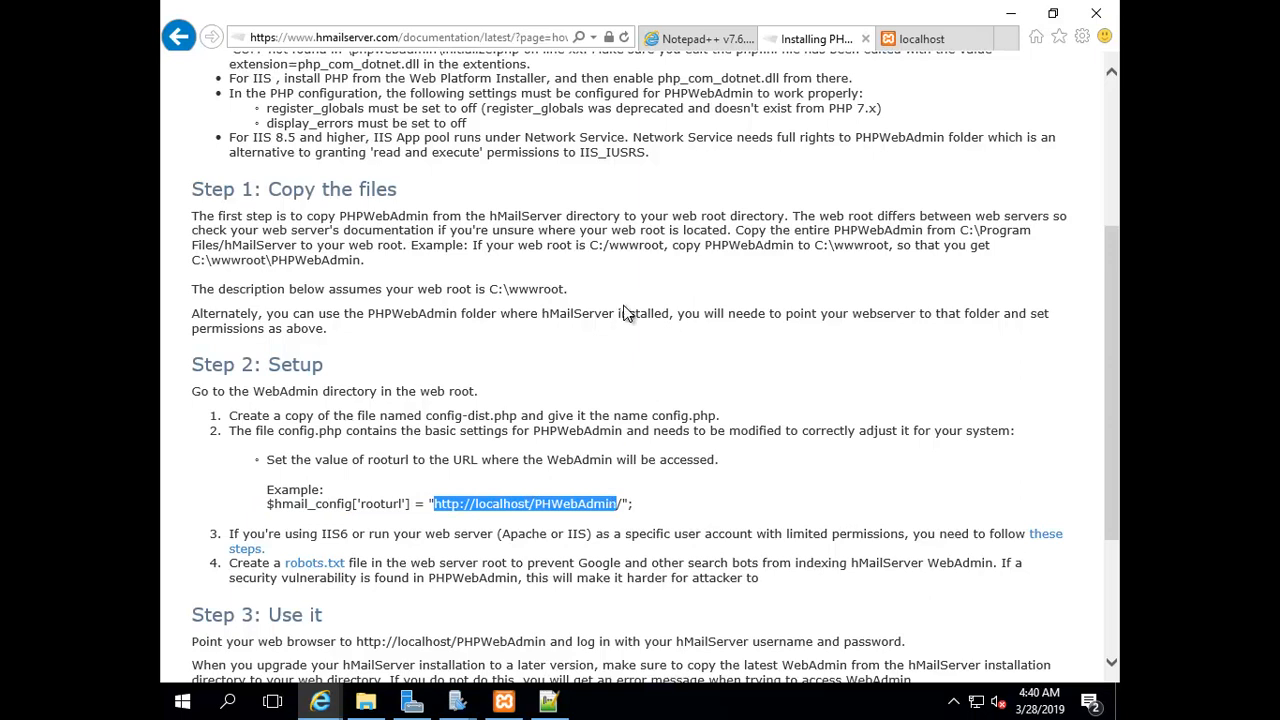
drag(816, 246, 912, 247)
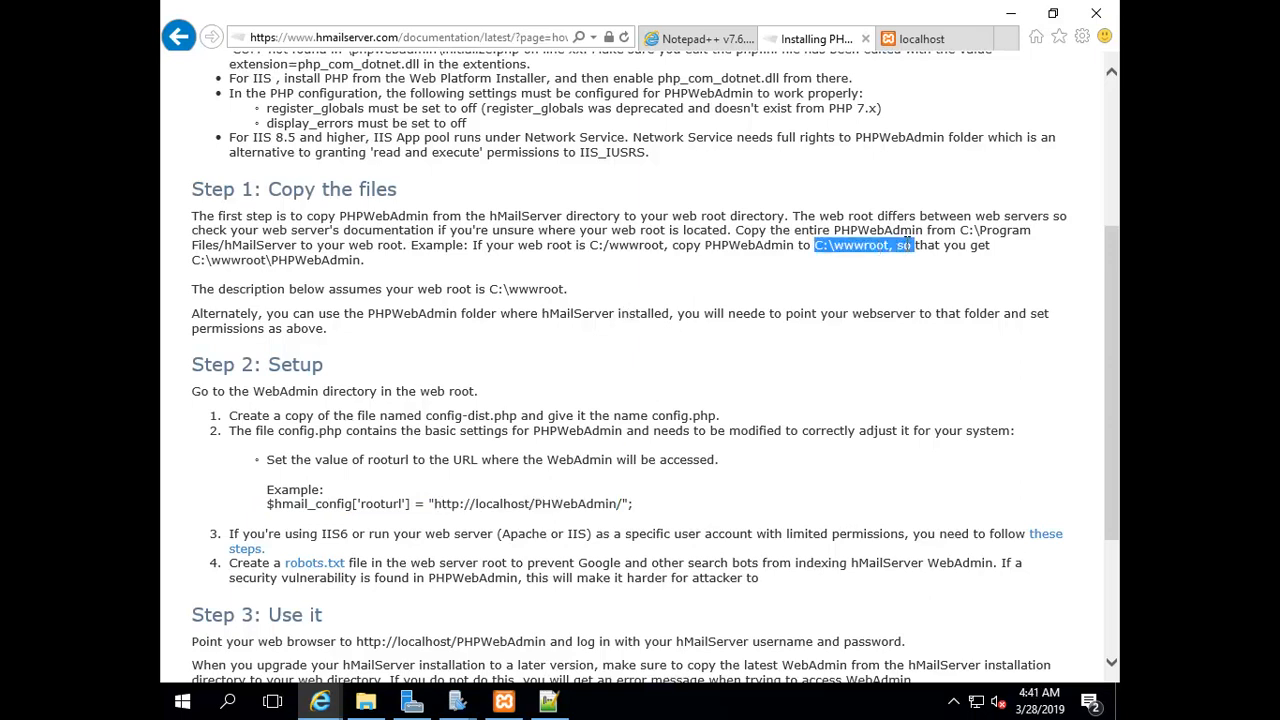
drag(476, 508, 618, 505)
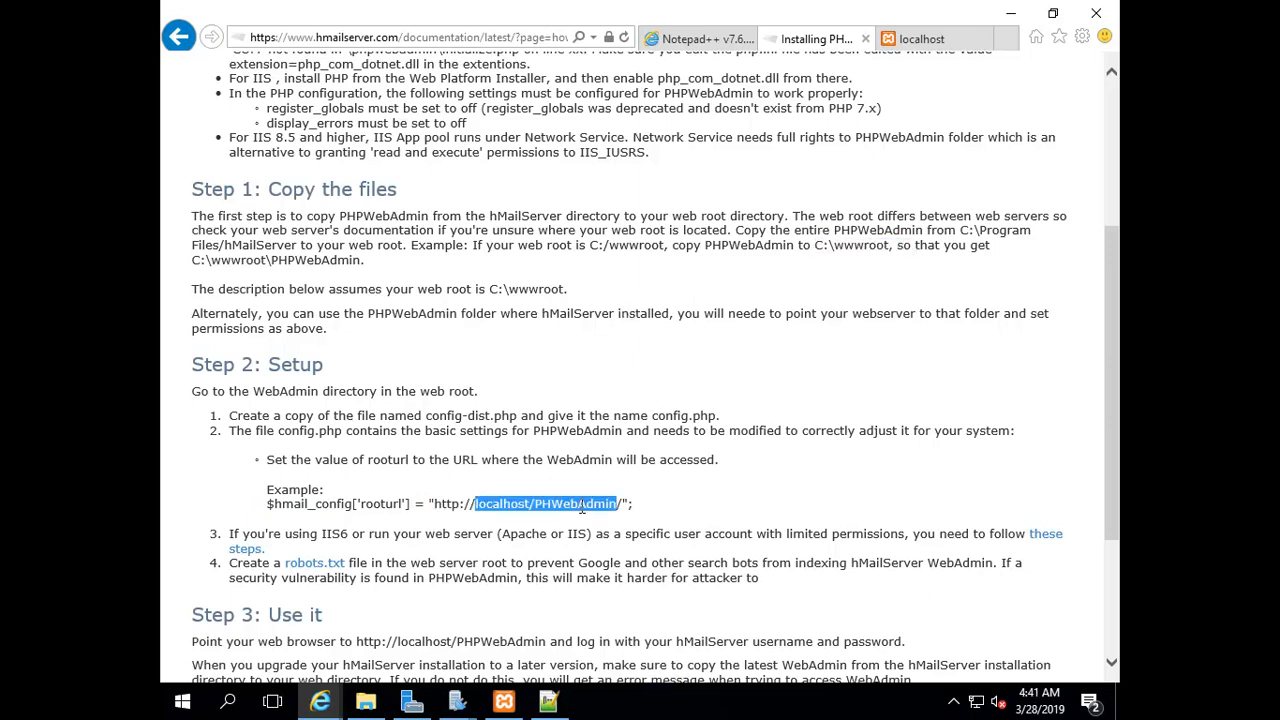
scroll(719, 439, up, 2)
scroll(720, 439, up, 2)
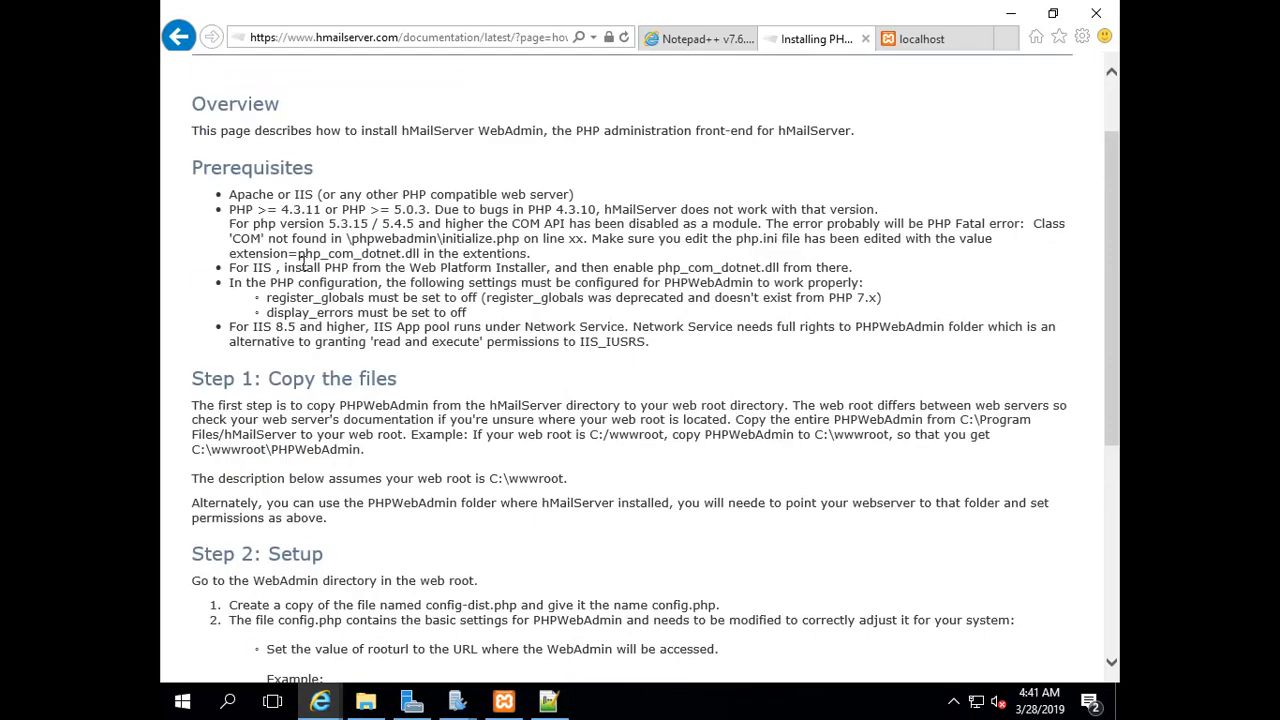
drag(229, 253, 420, 257)
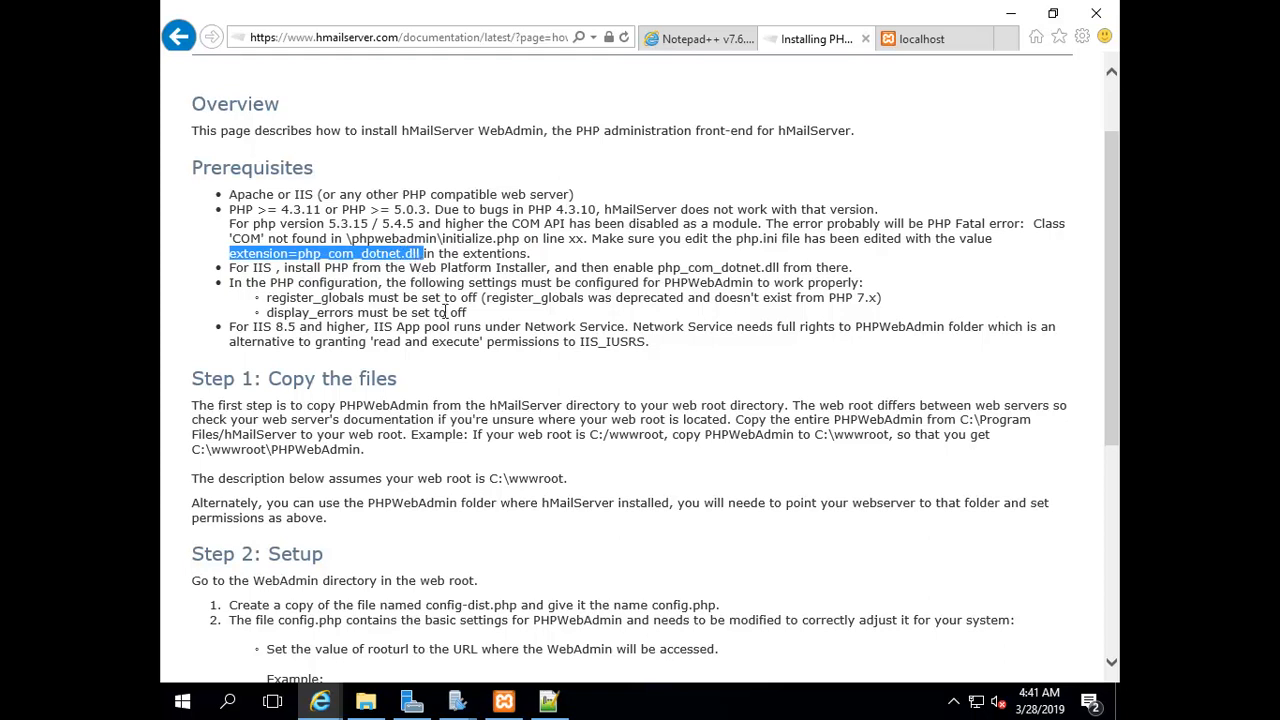
click(368, 704)
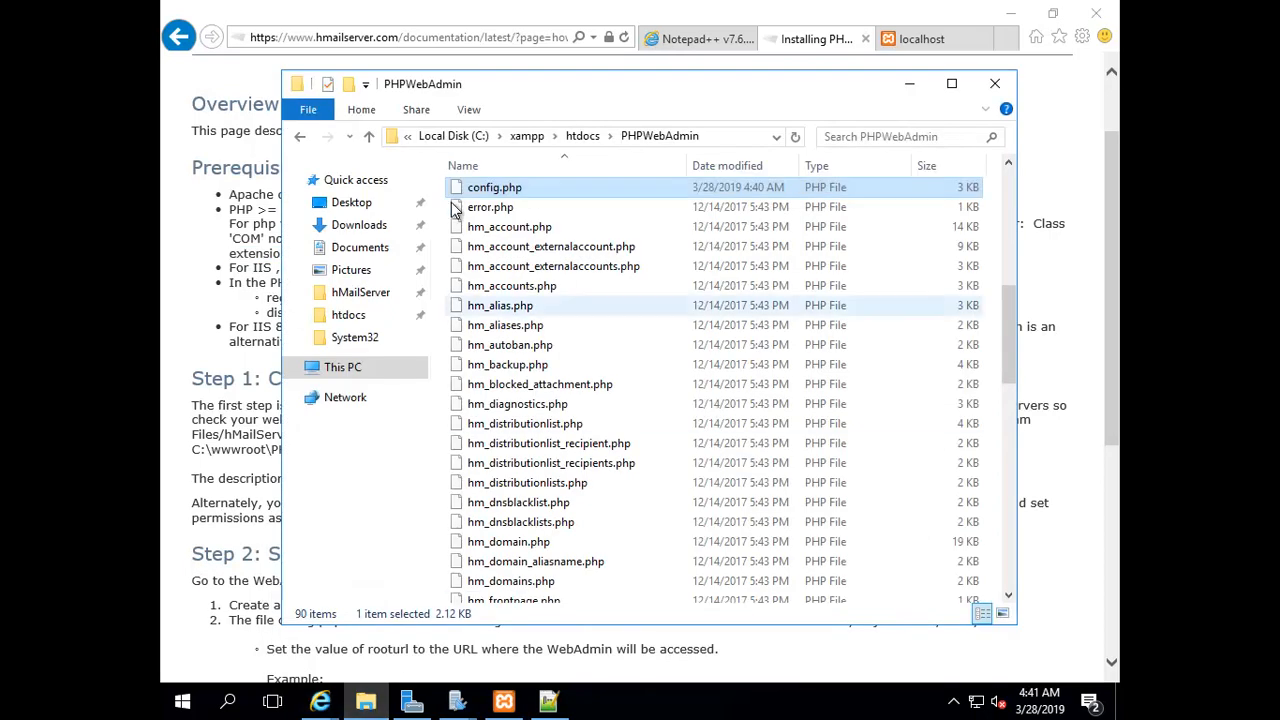
Navigate to the C:\xampp\php folder
click(301, 140)
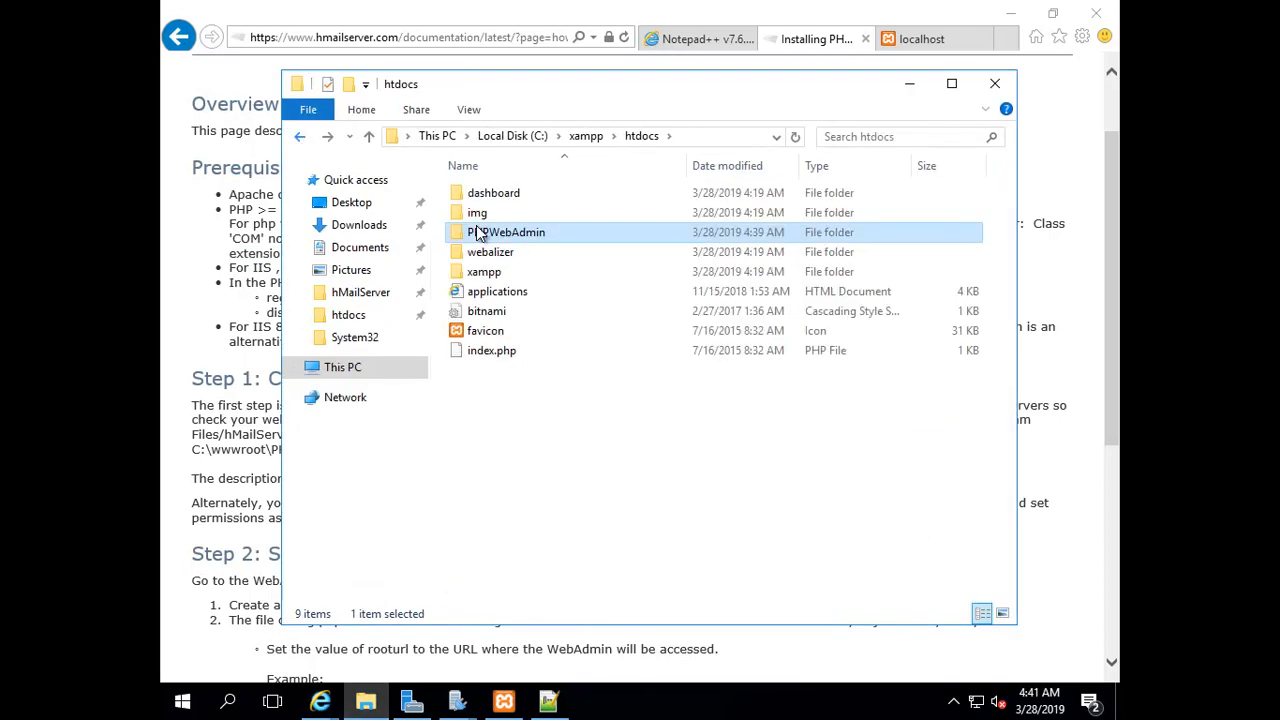
double_click(482, 274)
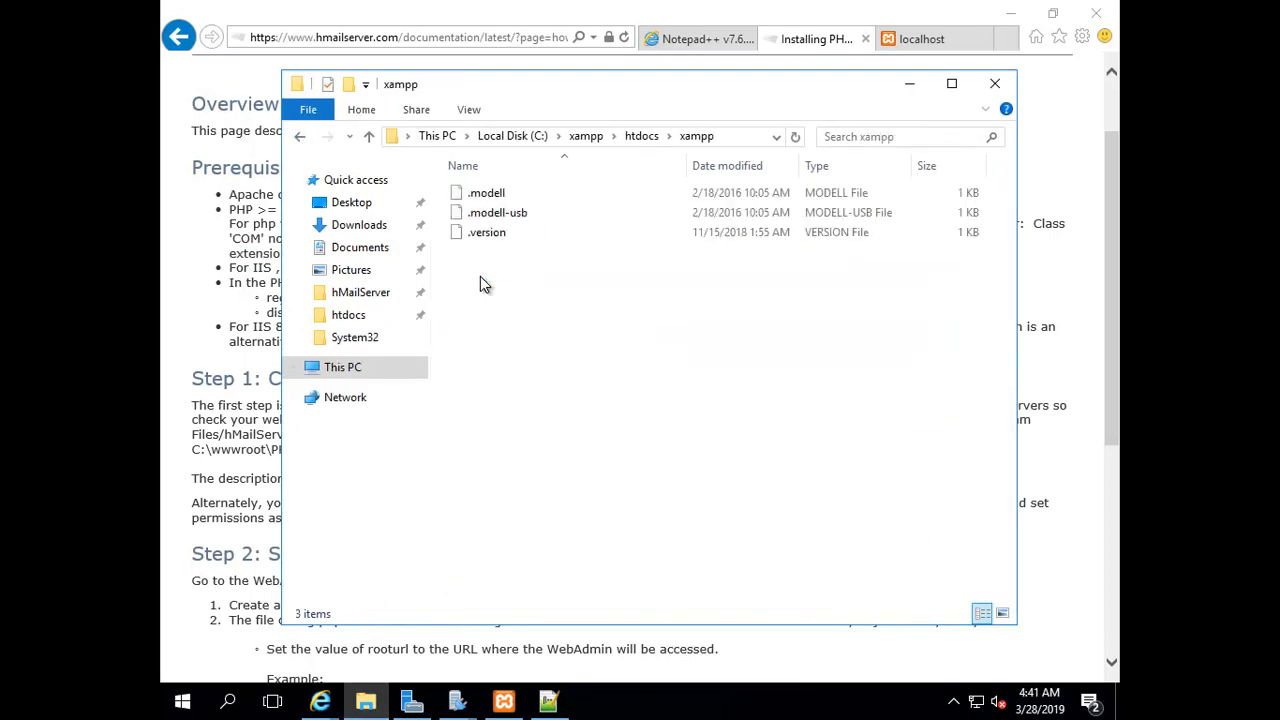
click(301, 140)
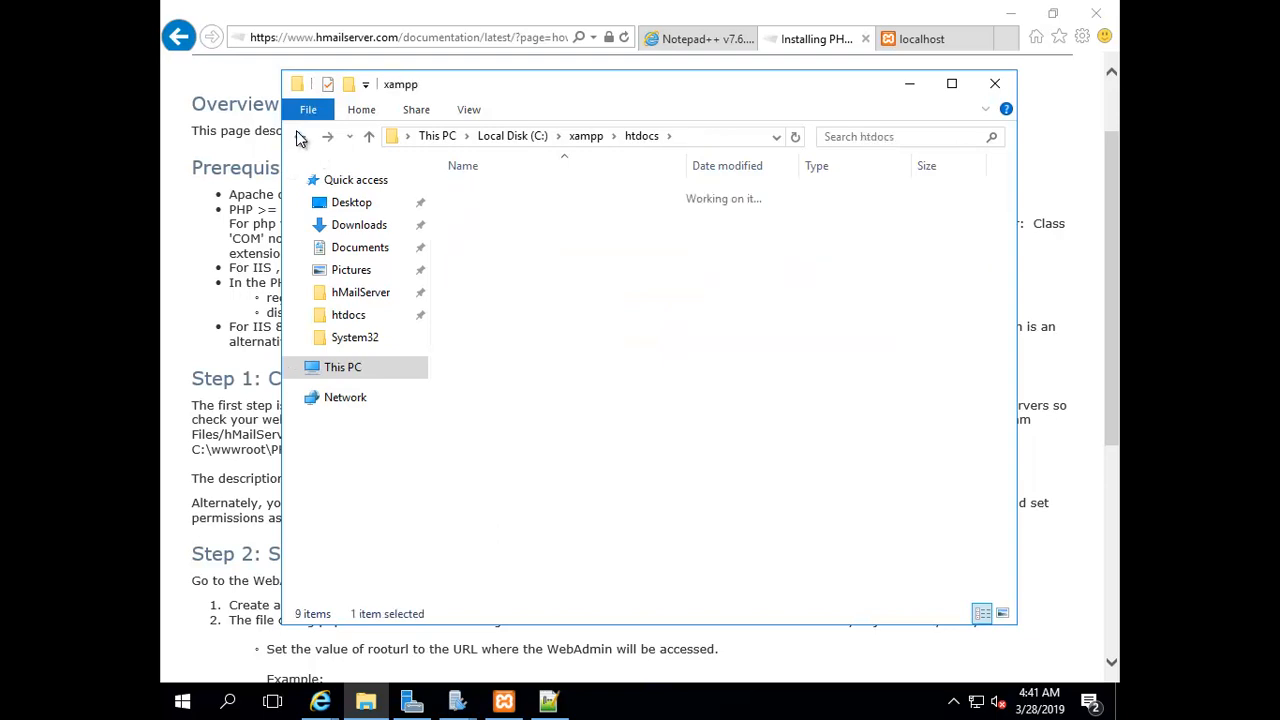
click(301, 140)
click(300, 138)
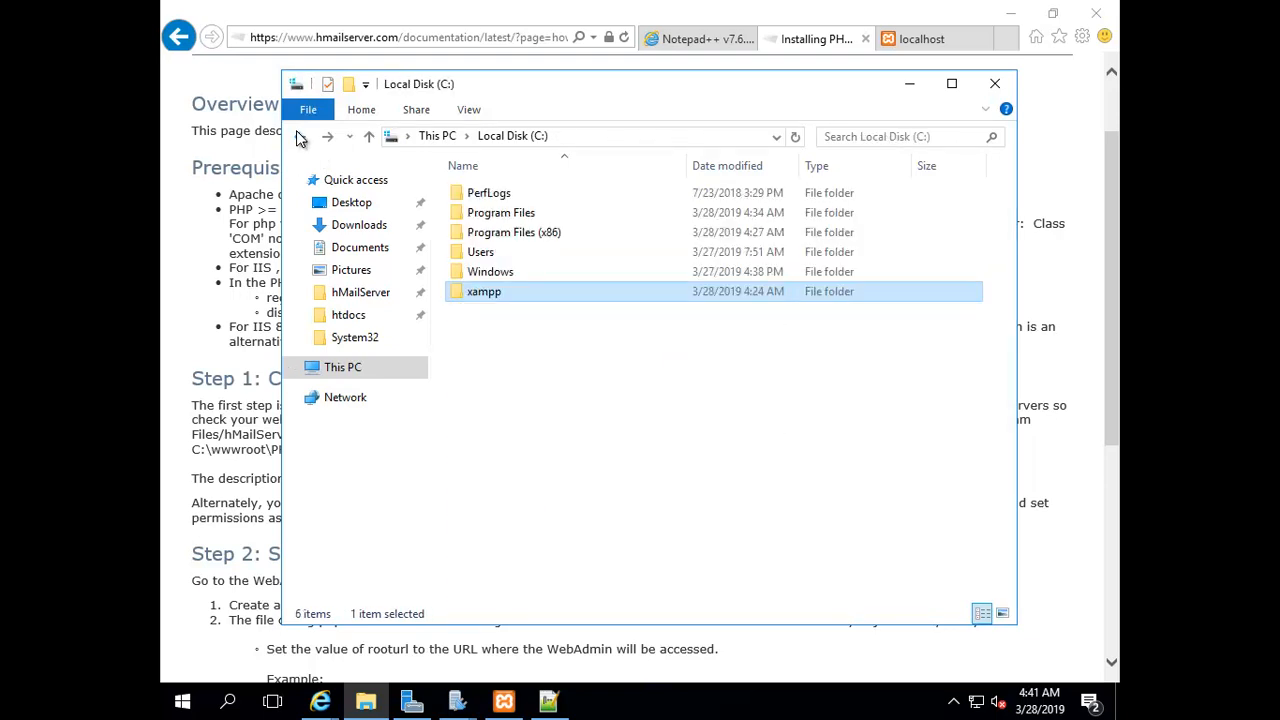
double_click(489, 299)
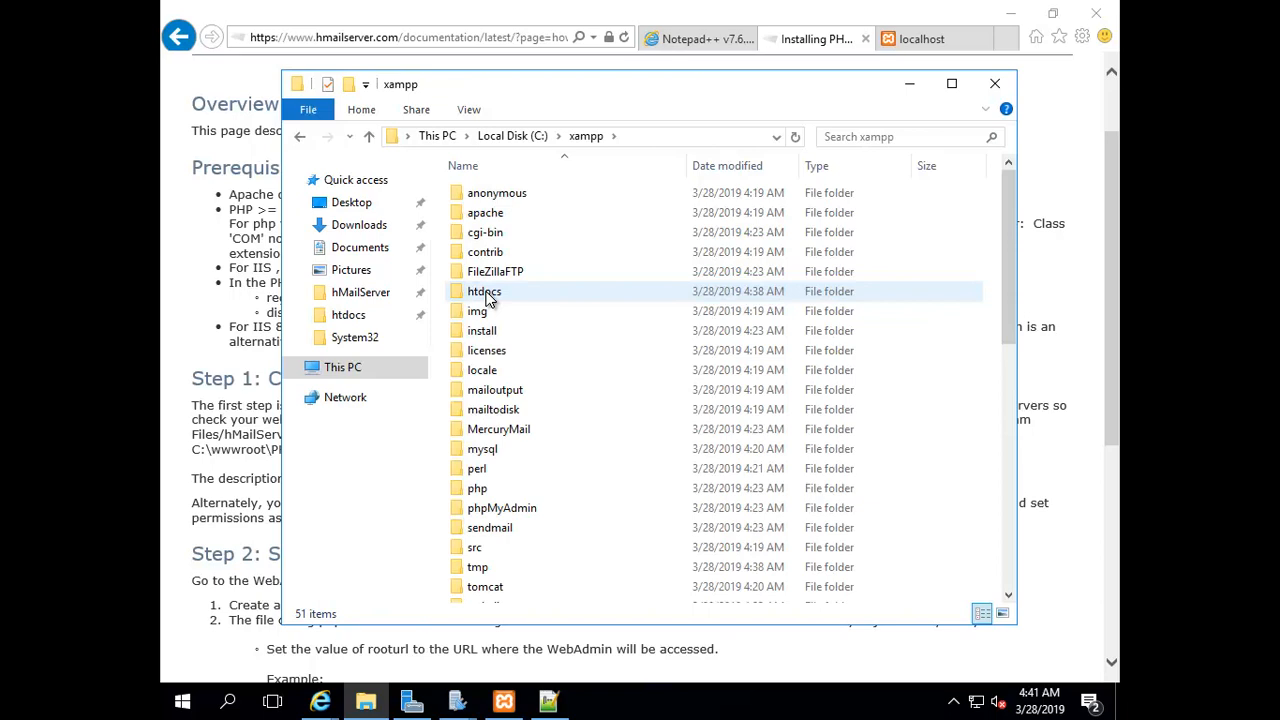
double_click(476, 490)
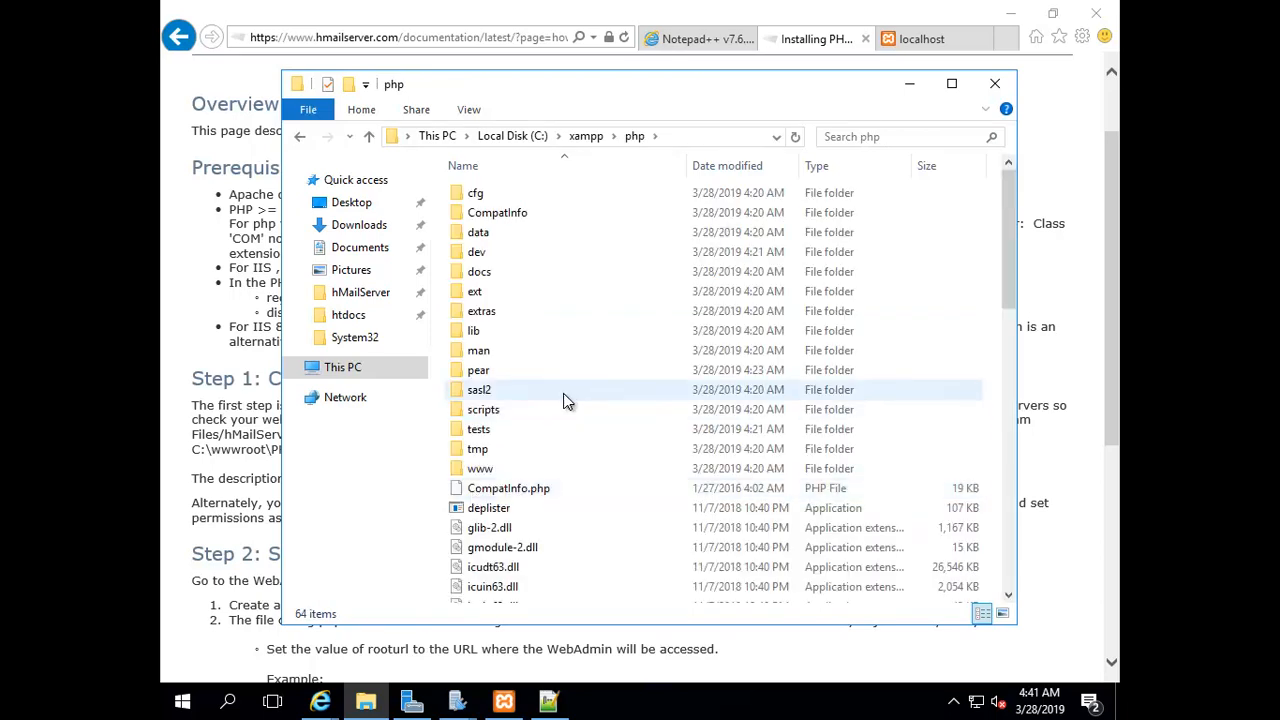
Turn on file name extensions in the File Explorer view
click(505, 529)
key(p)
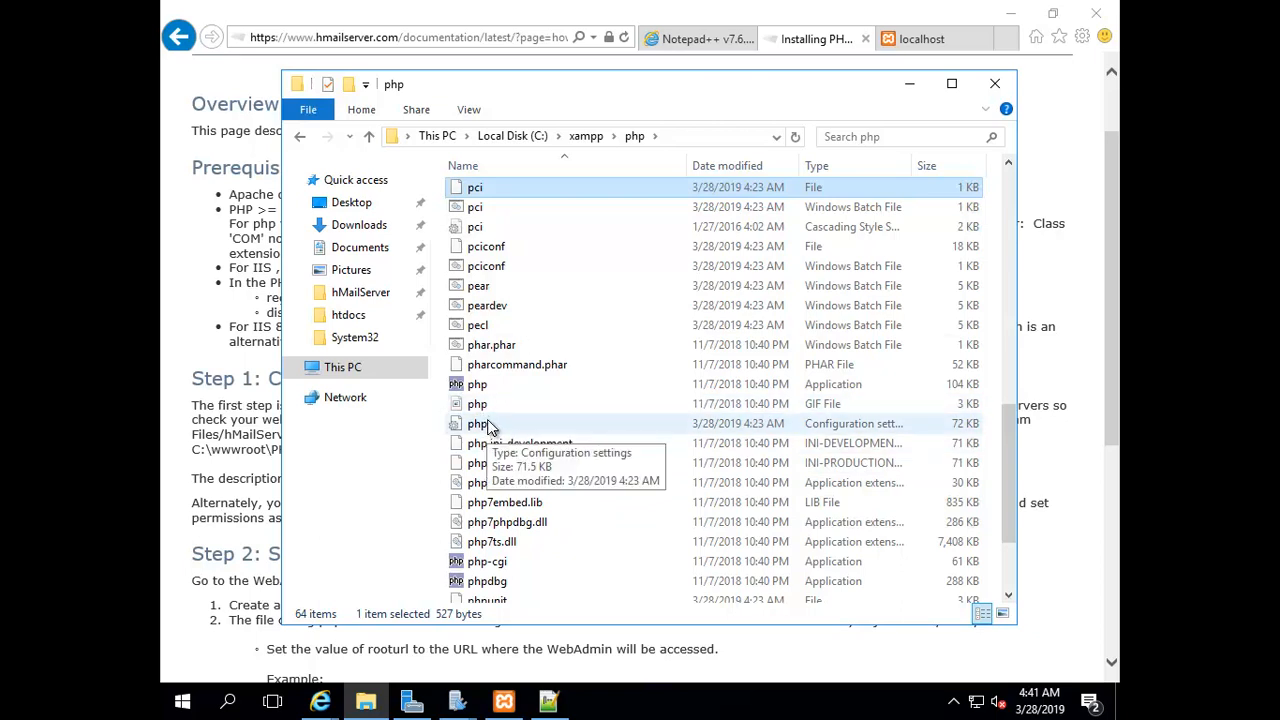
click(470, 109)
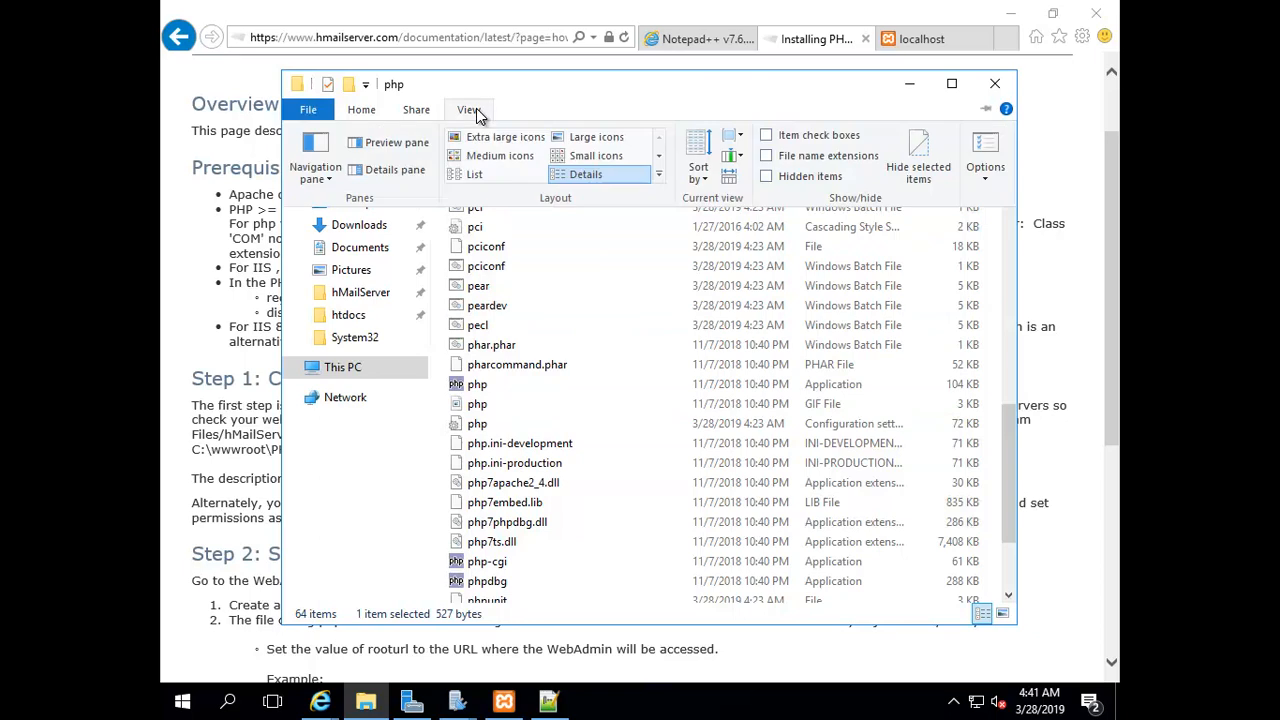
click(767, 155)
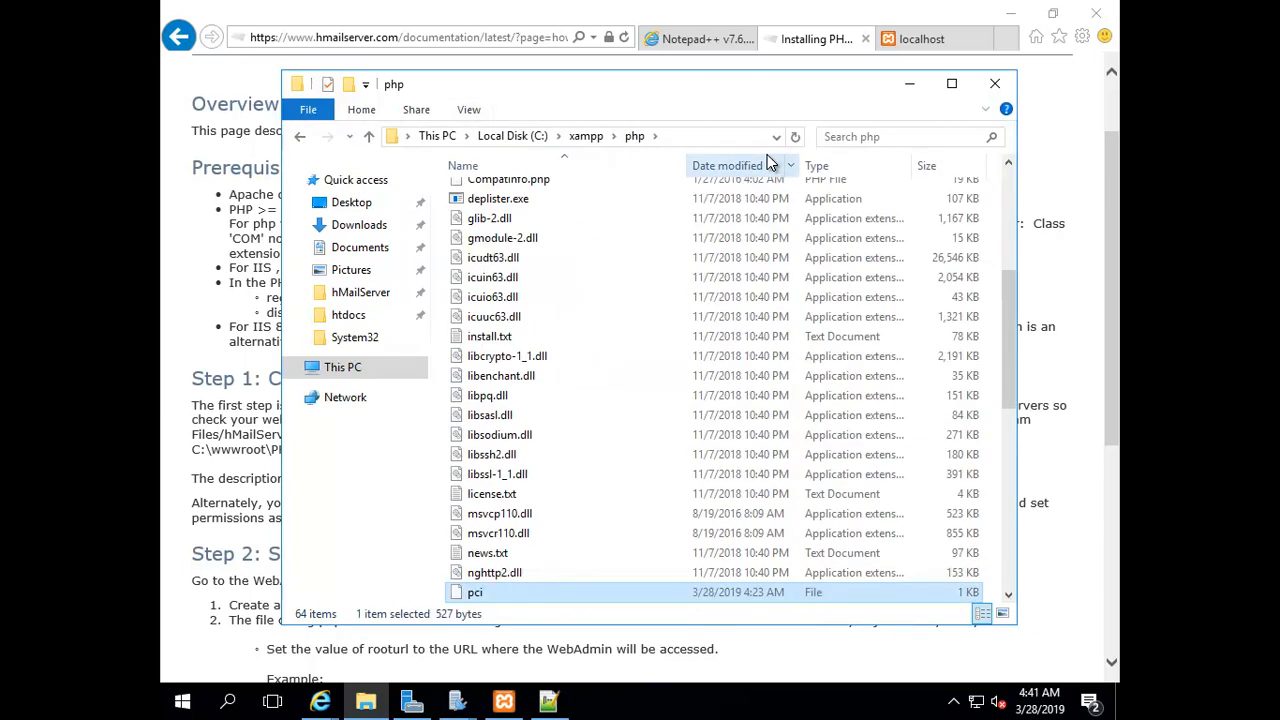
Open php.ini in Notepad++ for editing
click(504, 364)
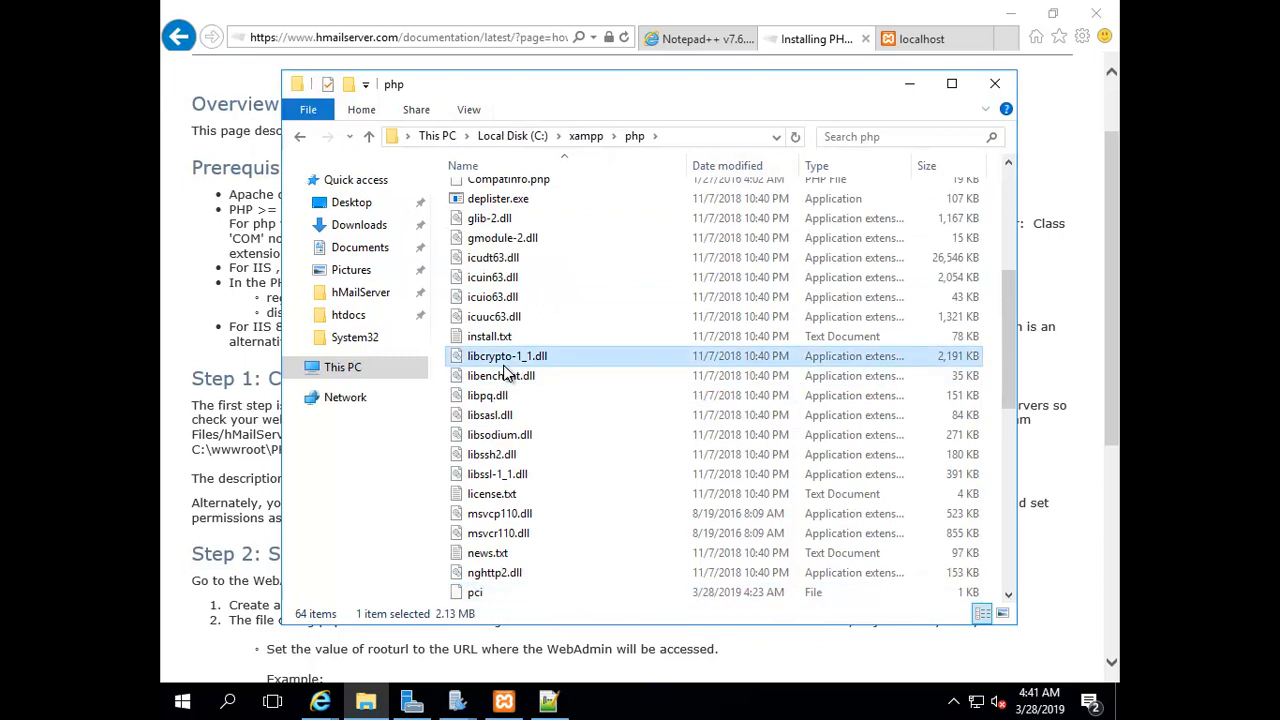
key(p)
scroll(630, 419, down, 2)
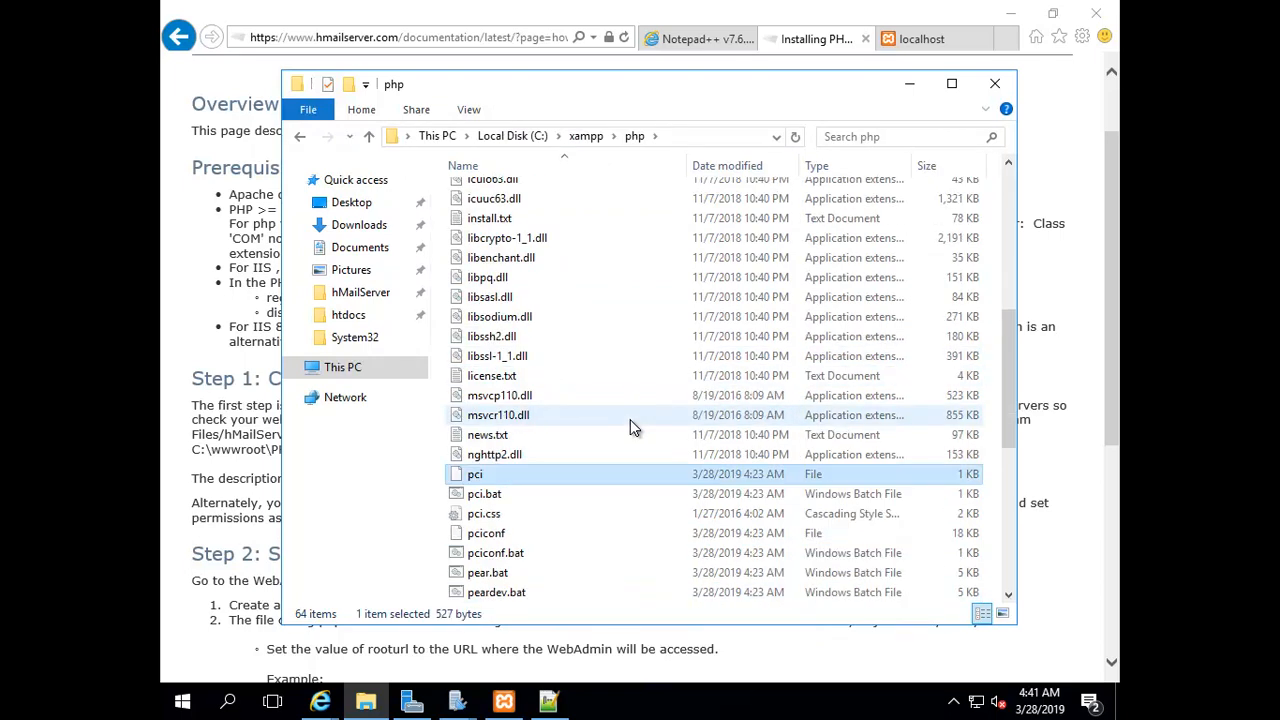
scroll(630, 419, down, 2)
scroll(585, 475, down, 1)
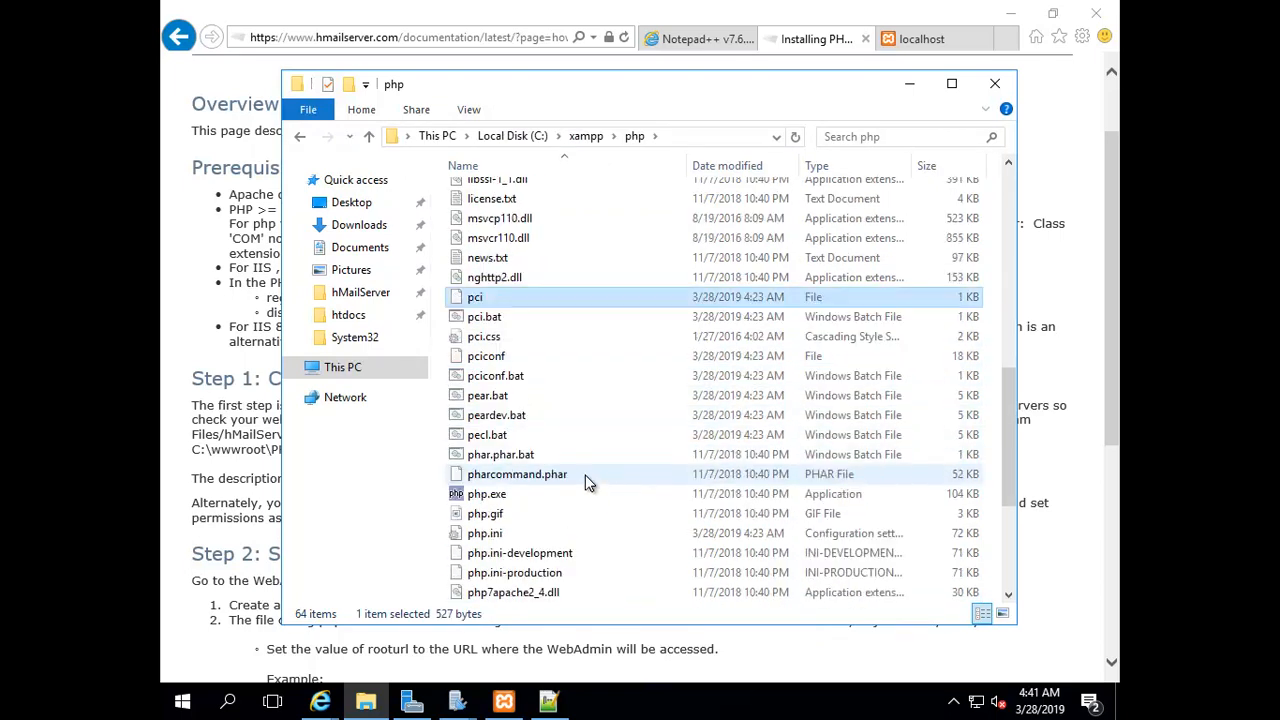
click(490, 536)
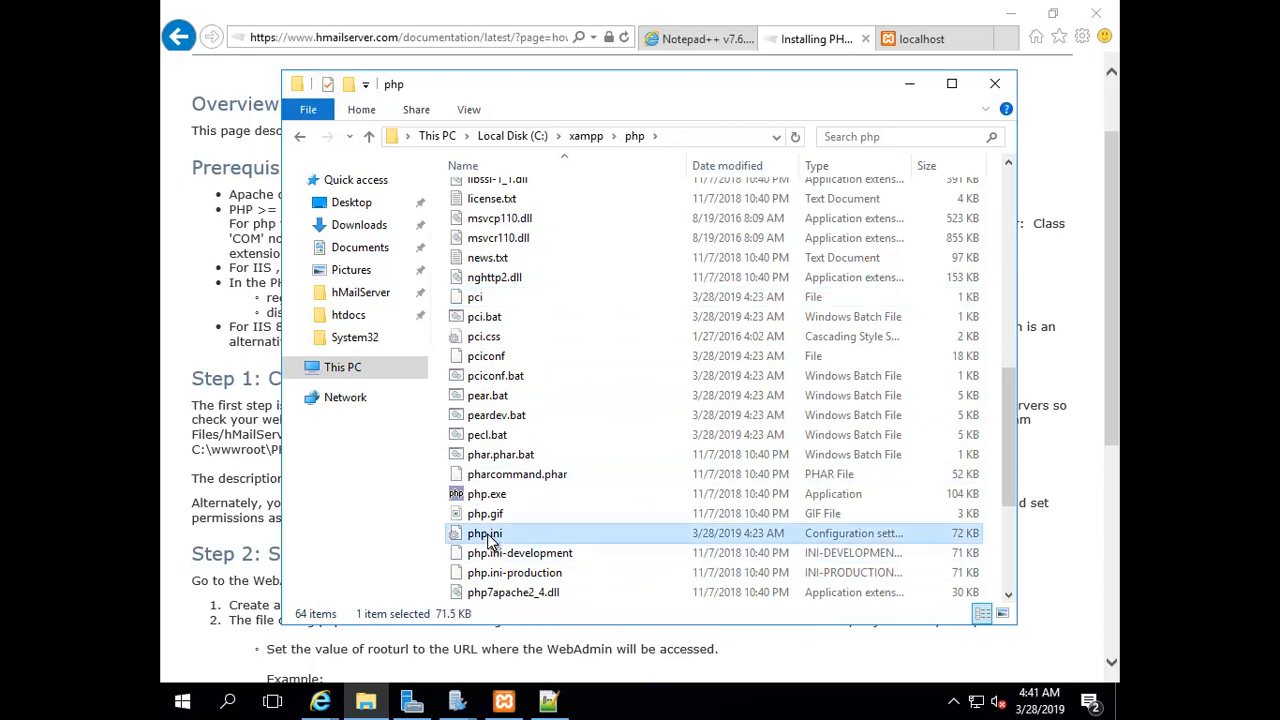
right_click(490, 541)
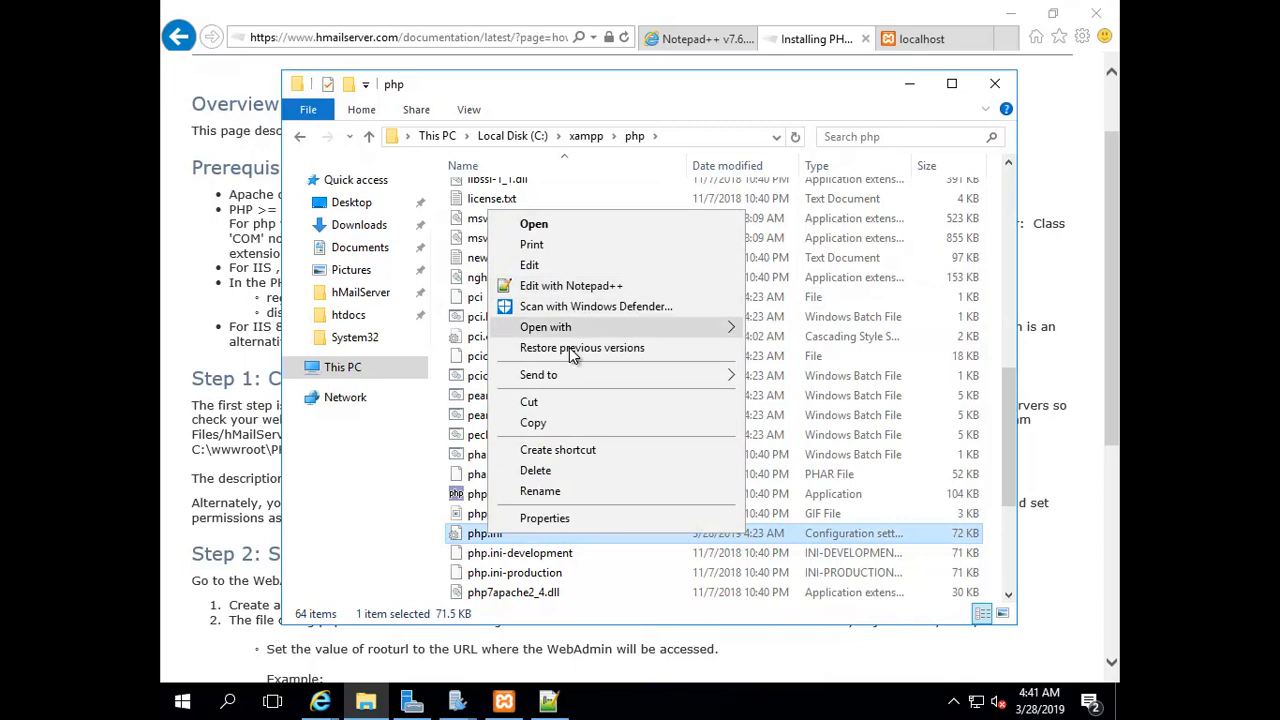
click(550, 284)
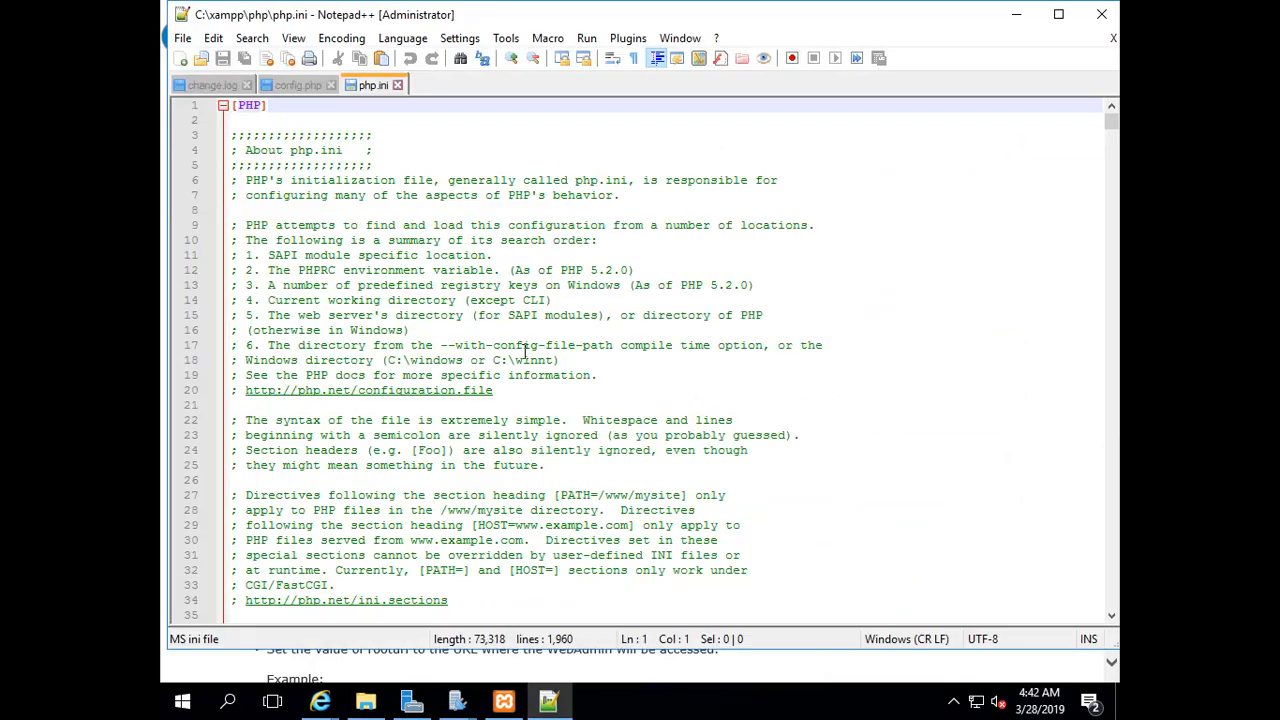
Search php.ini for 'extension' to reach the extension lines
click(800, 269)
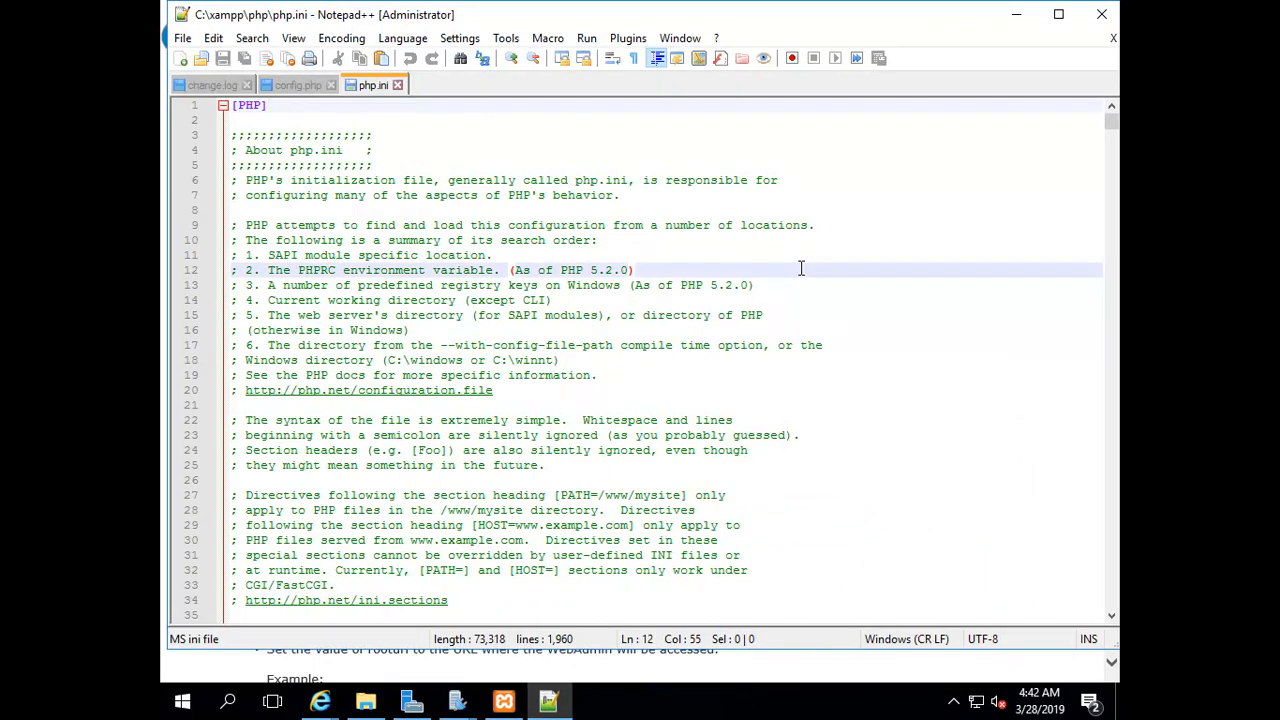
key(ctrl+f)
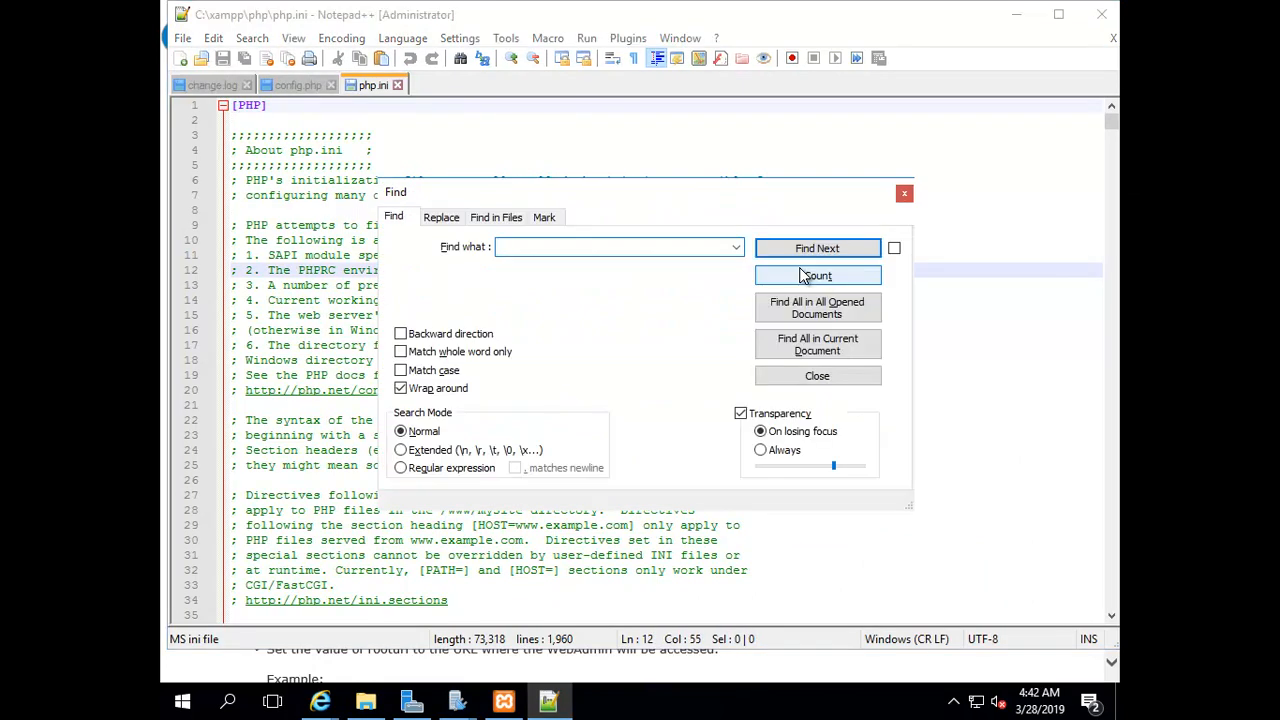
text(extionsion)
key(Return)
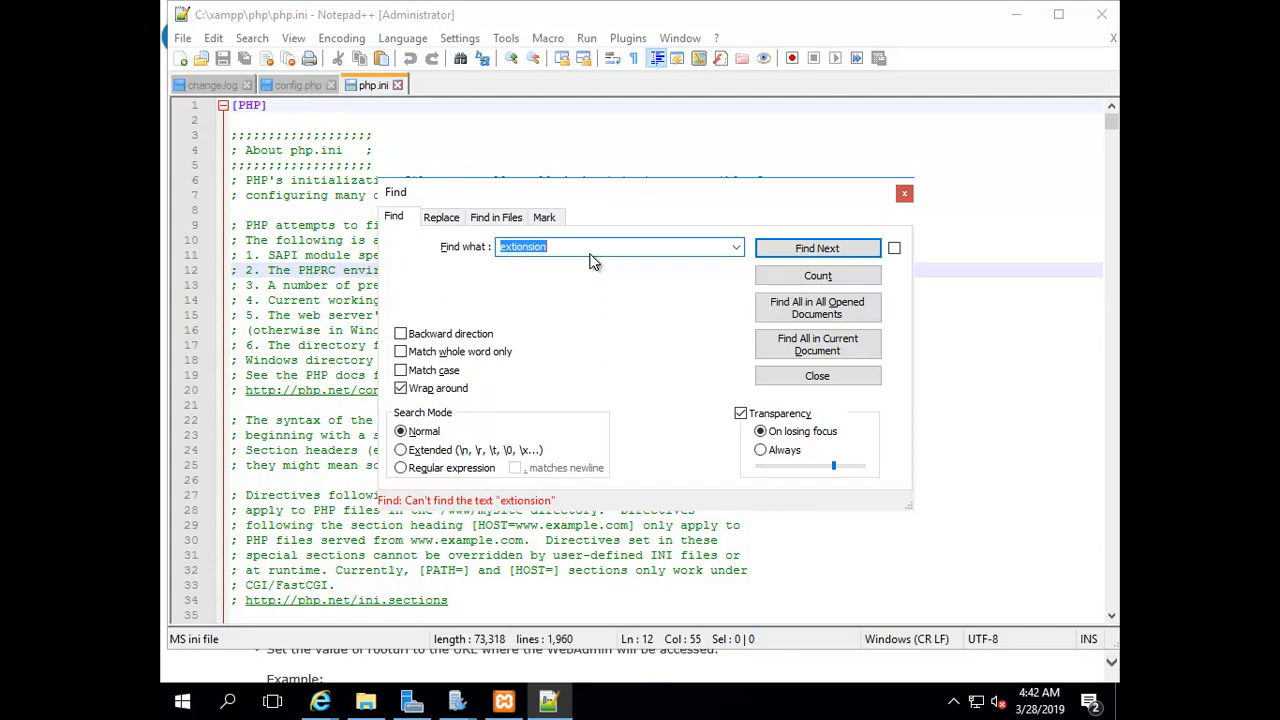
key(BackSpace)
text(extension)
key(Return)
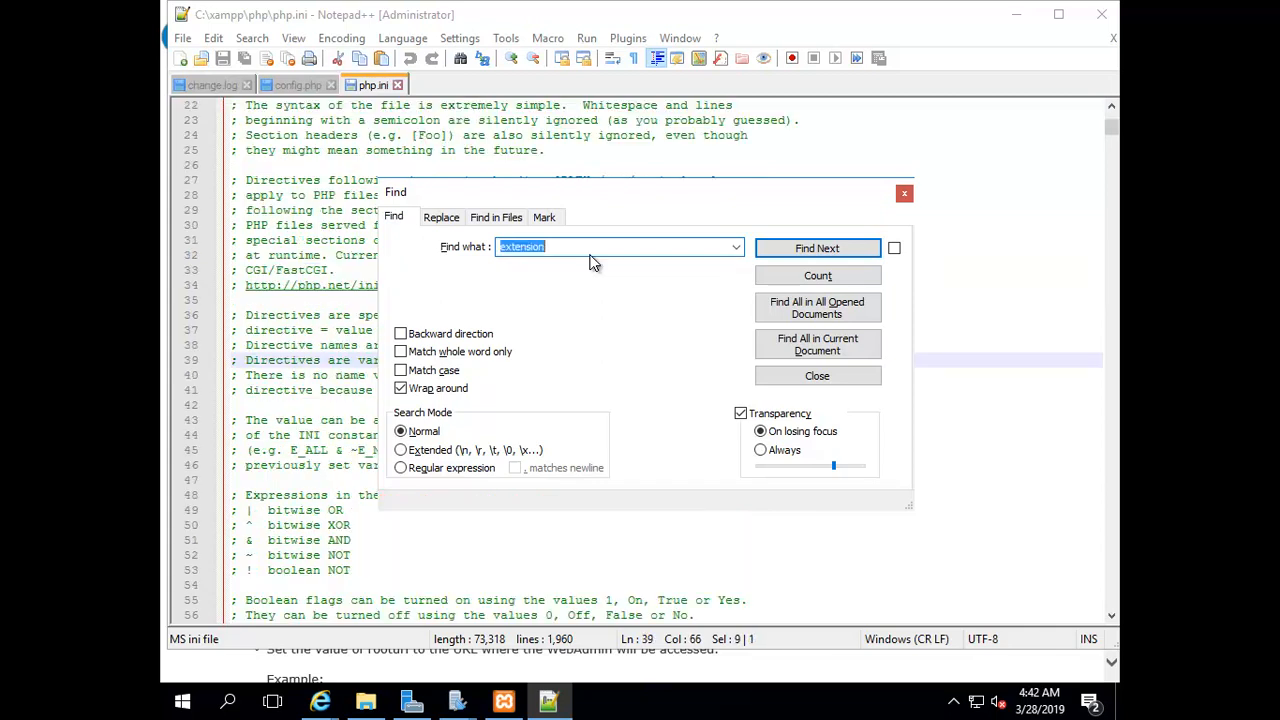
key(Return)
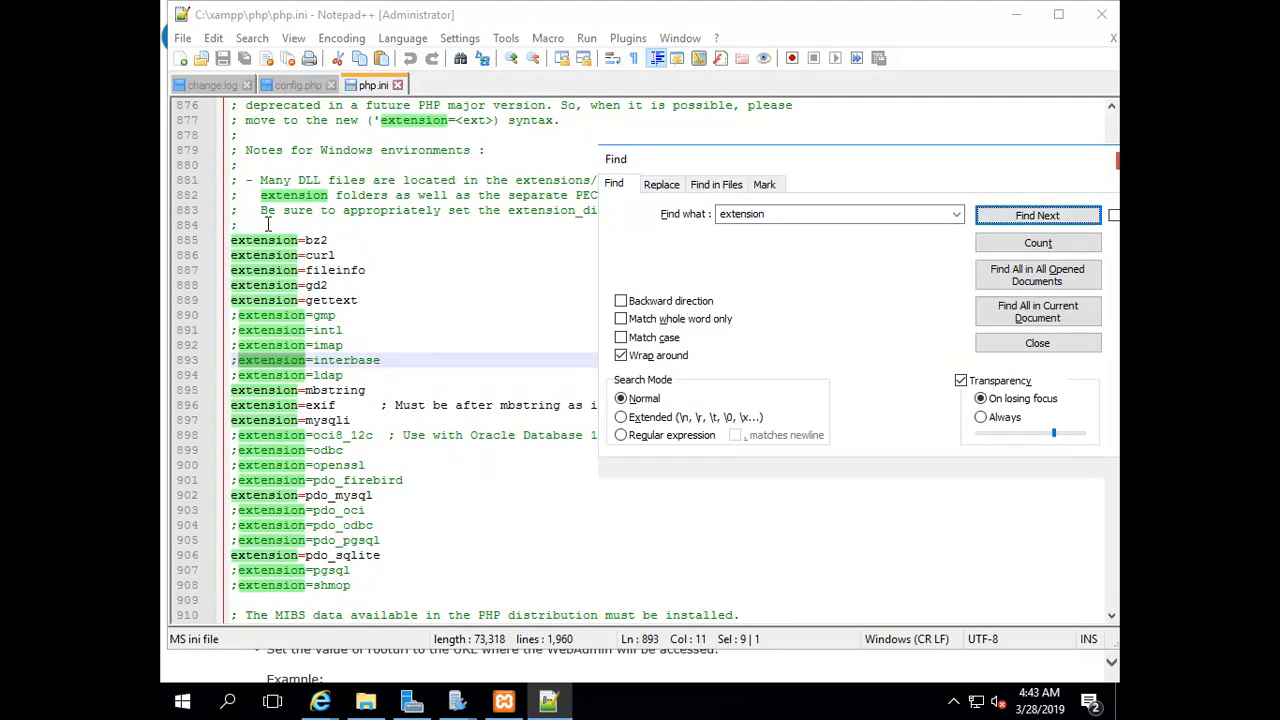
Copy extension=php_com_dotnet.dll from the guide onto new line 885 of php.ini and save
click(320, 701)
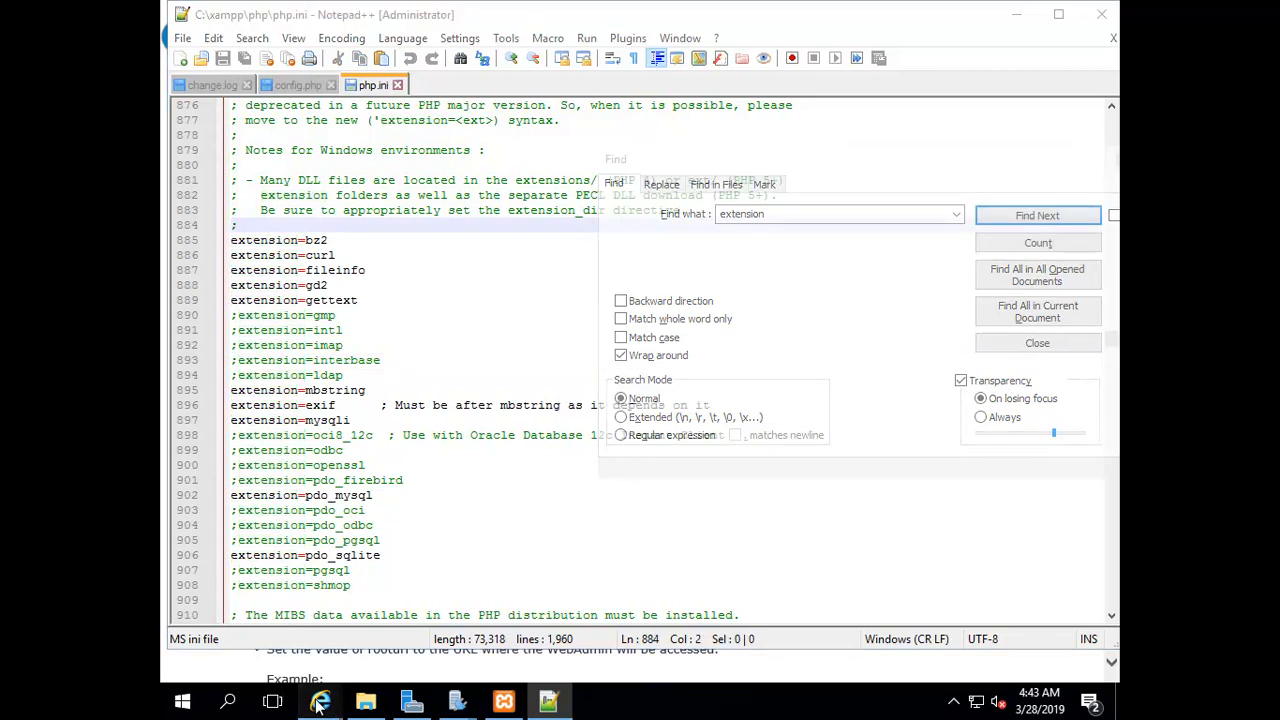
click(435, 610)
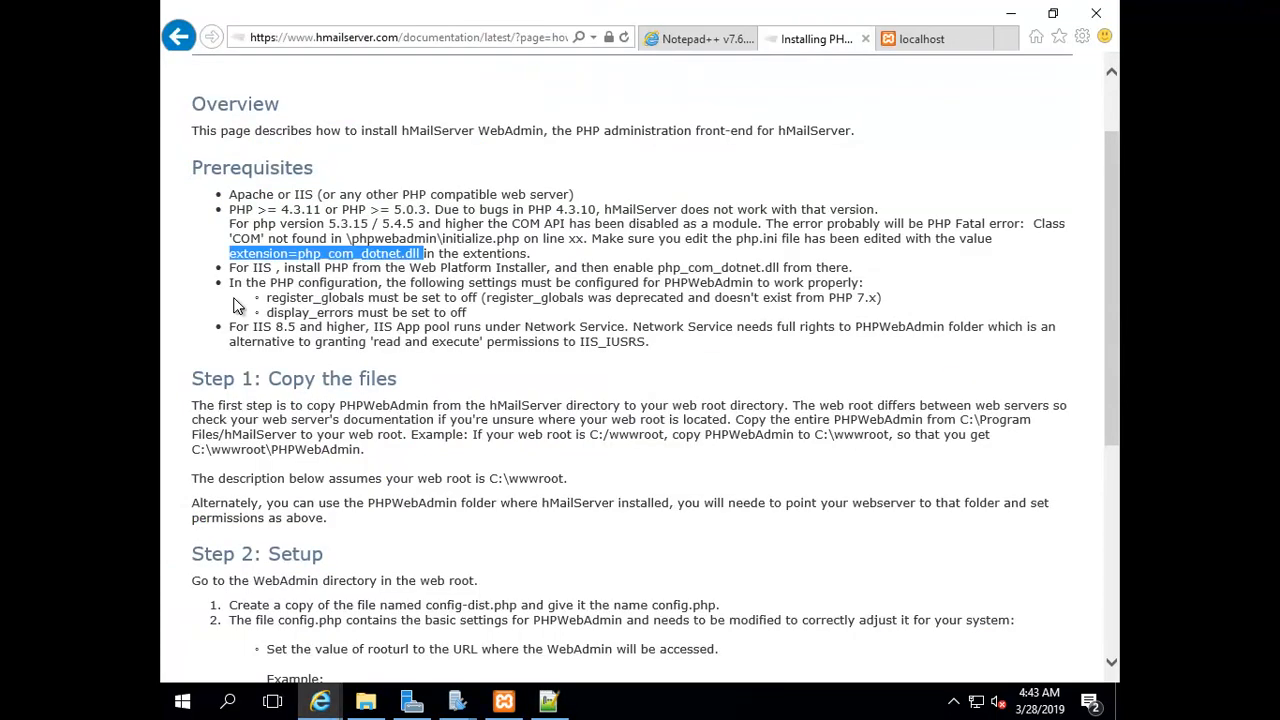
click(363, 259)
drag(415, 254, 240, 246)
right_click(232, 255)
click(268, 290)
click(1010, 13)
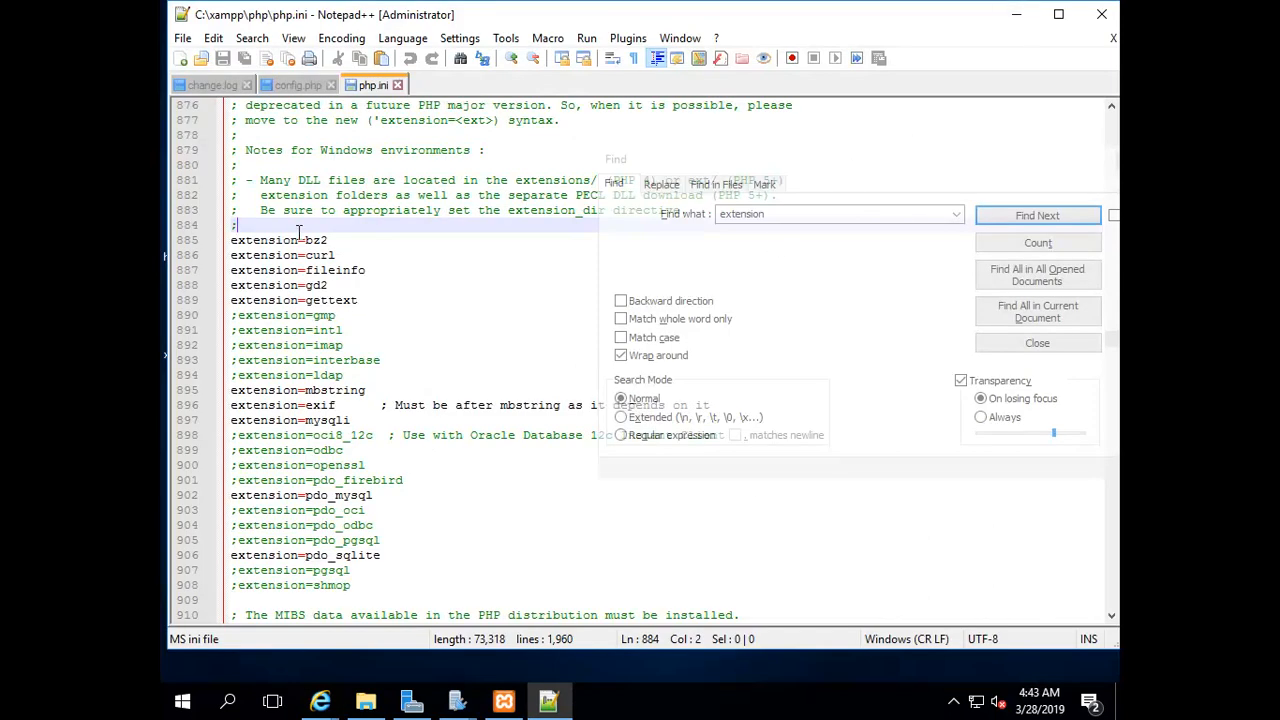
key(Return)
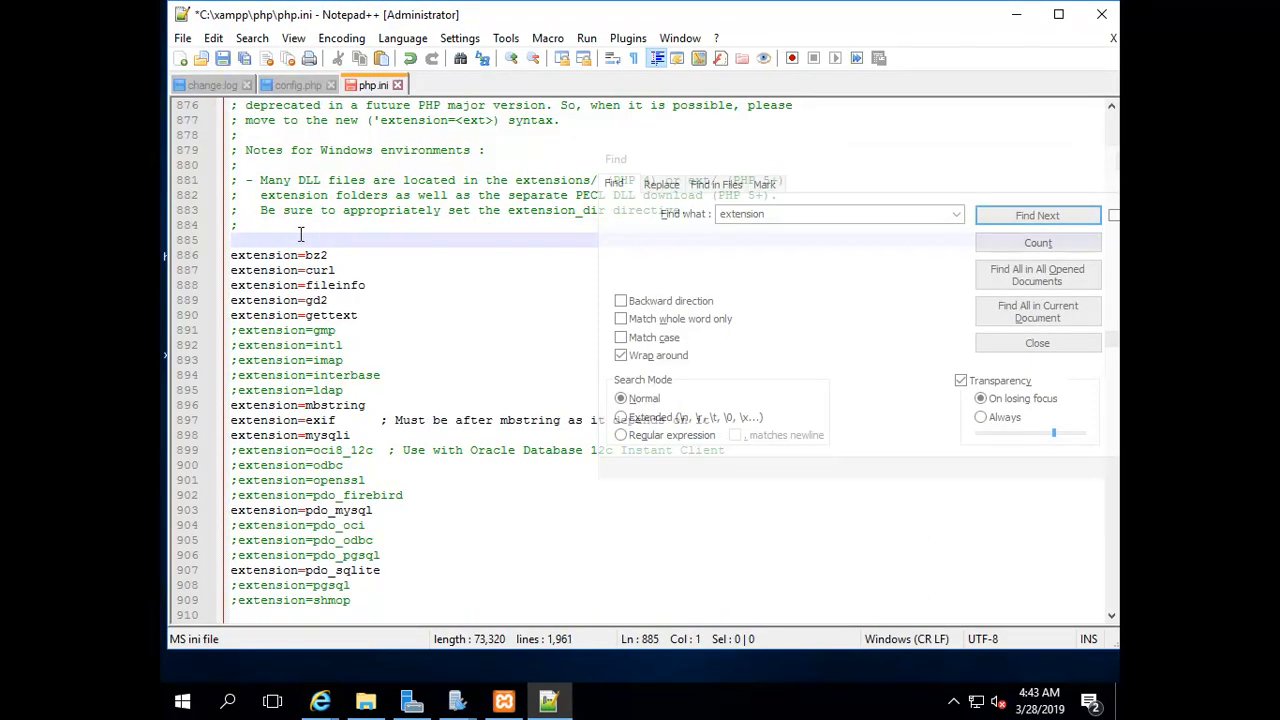
key(ctrl+v)
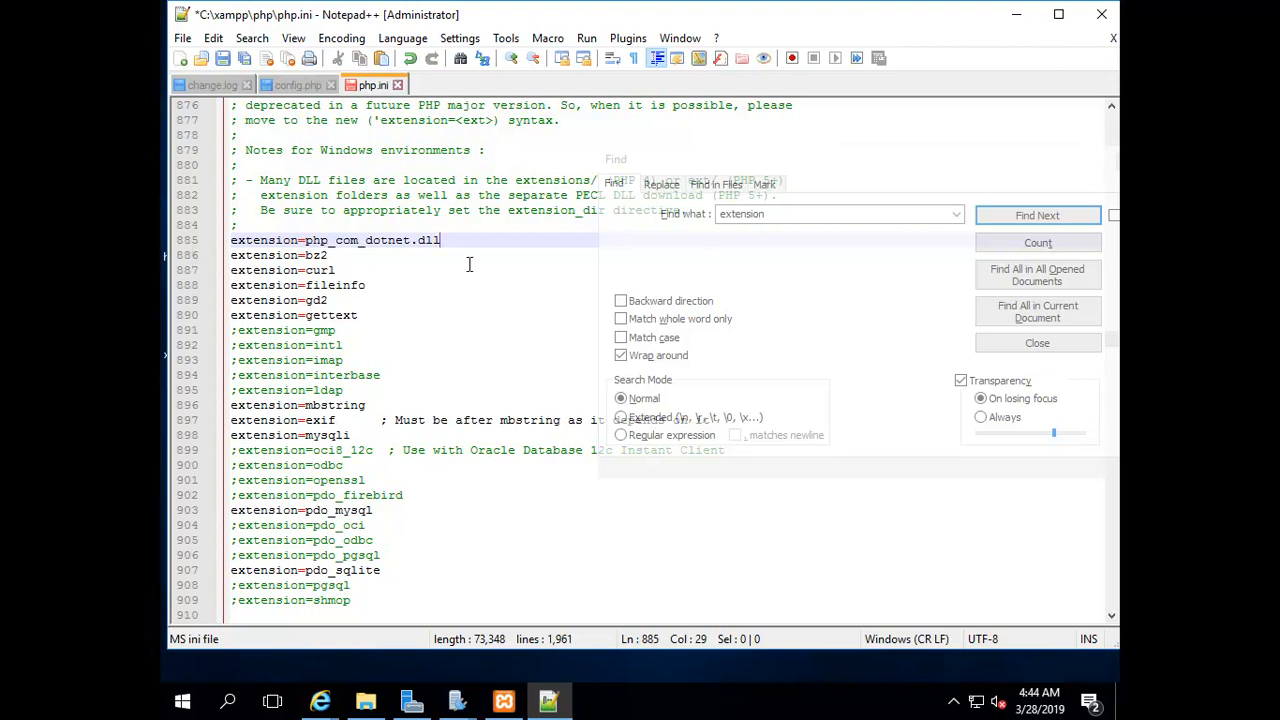
click(221, 58)
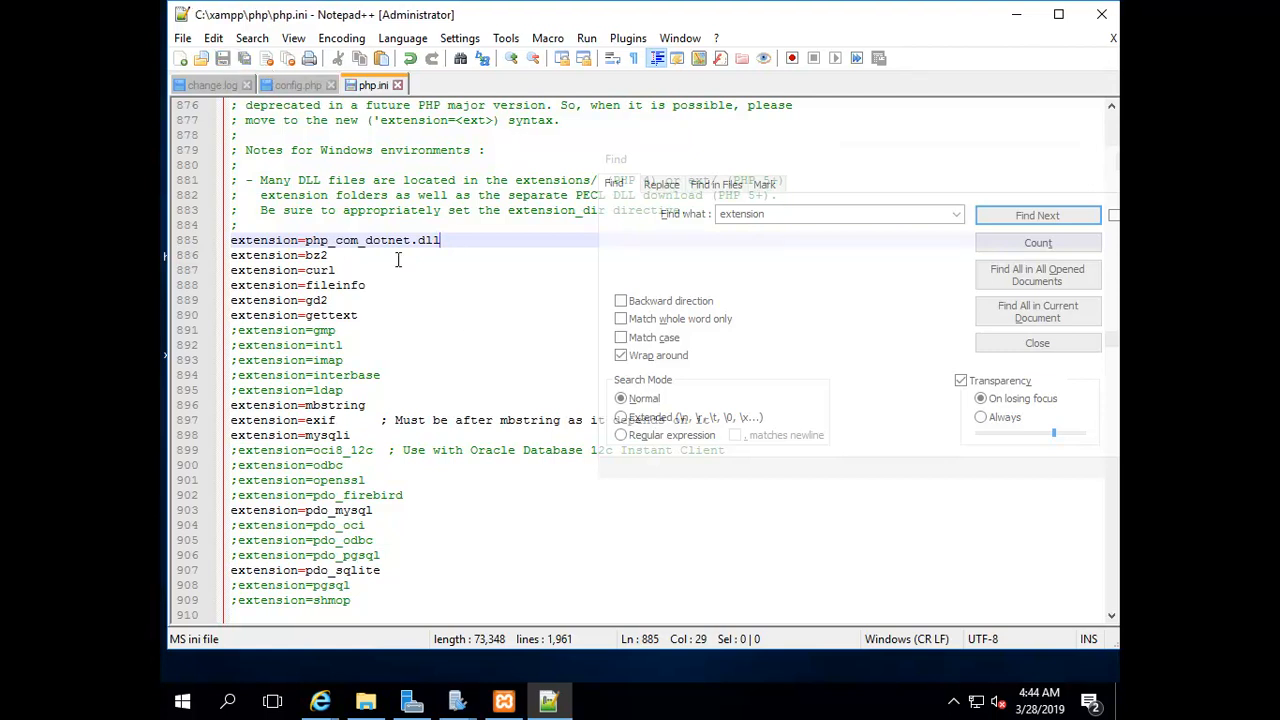
Stop and restart Apache and MySQL in XAMPP, then return to the localhost phpwebadmin page
click(1015, 18)
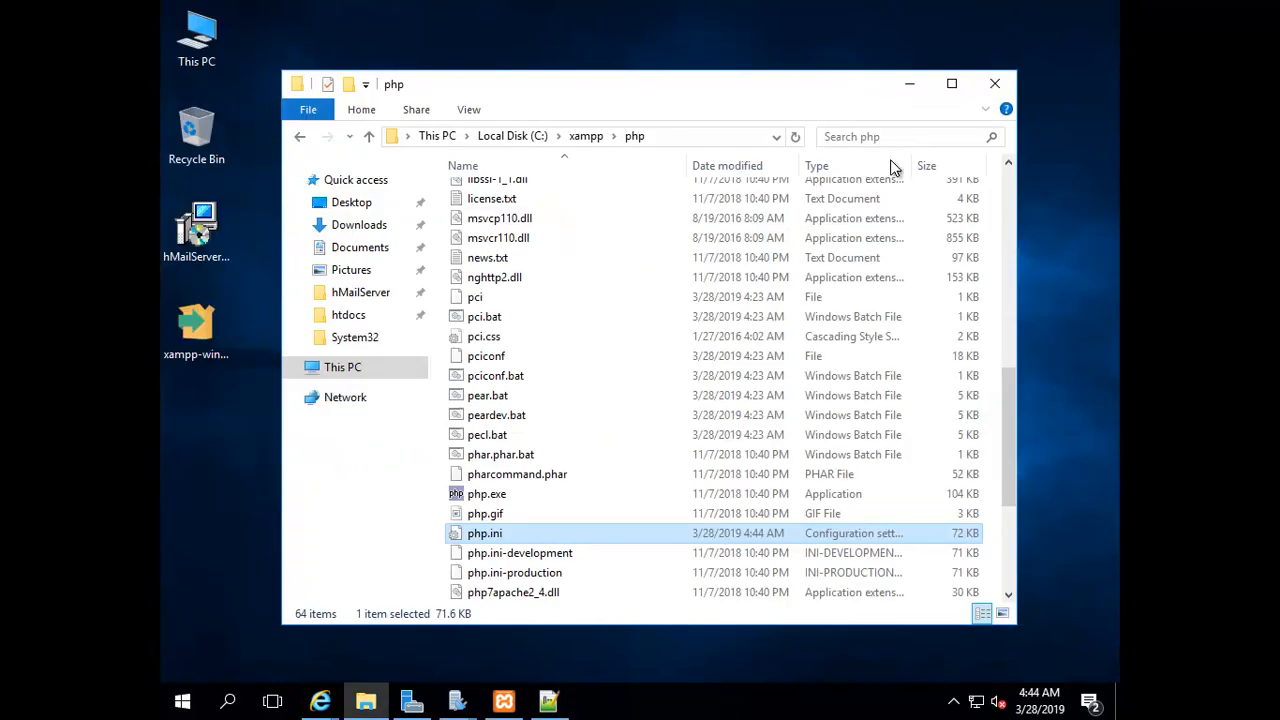
click(913, 85)
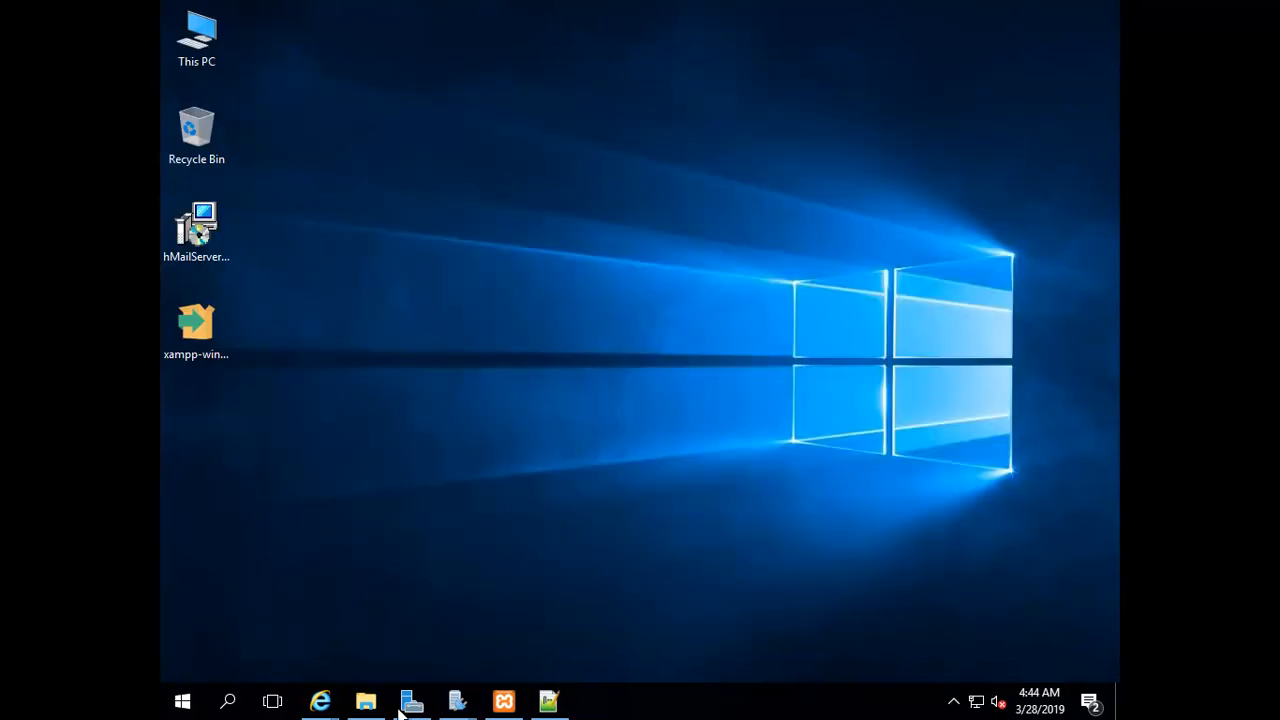
click(504, 701)
click(639, 180)
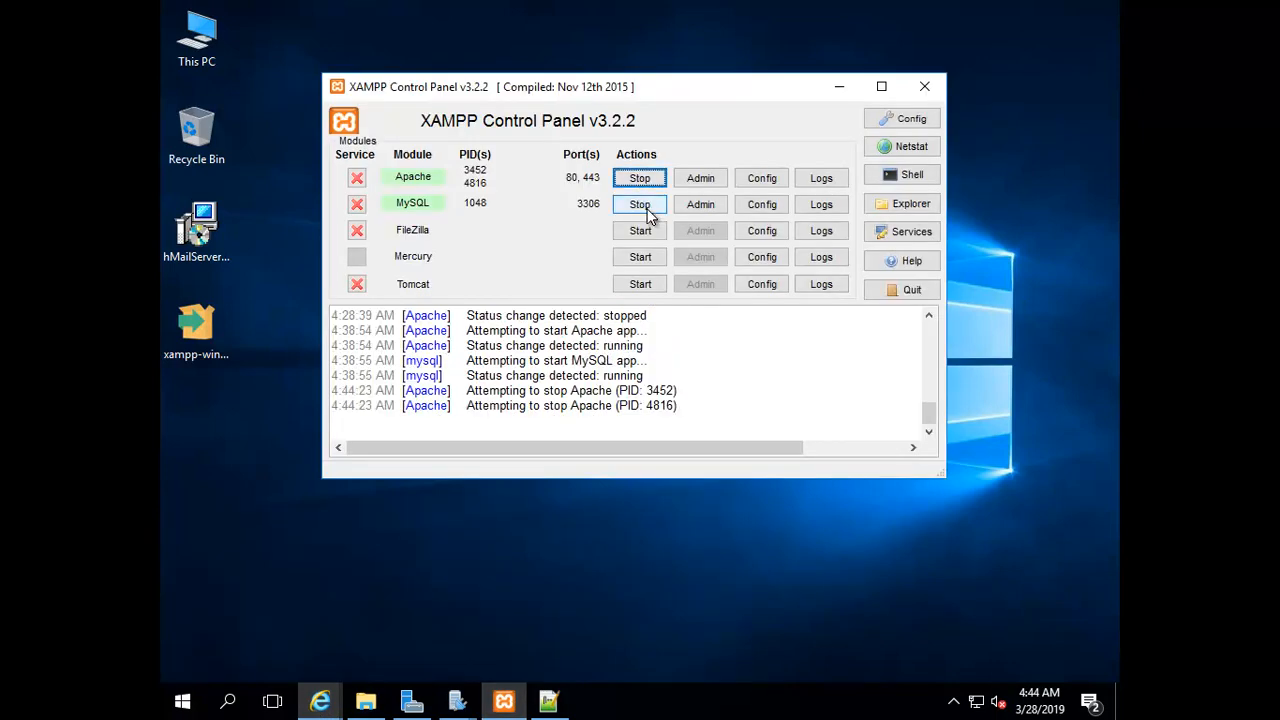
click(645, 206)
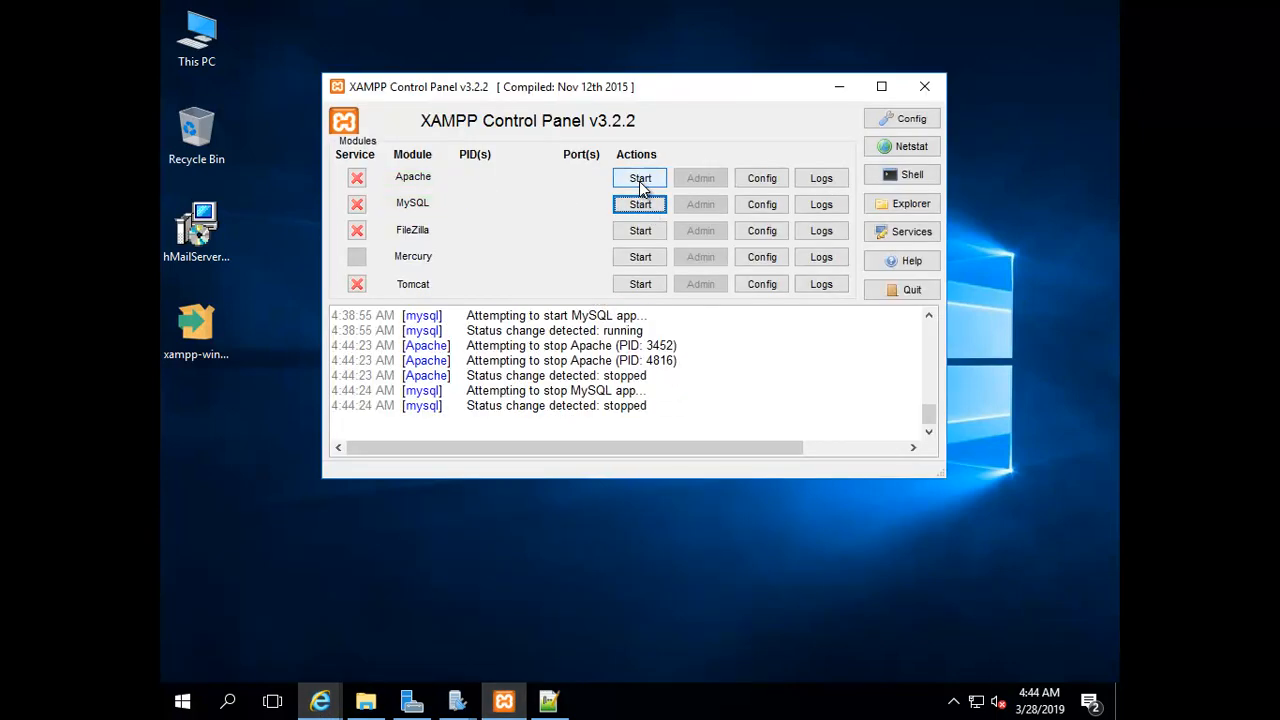
click(640, 182)
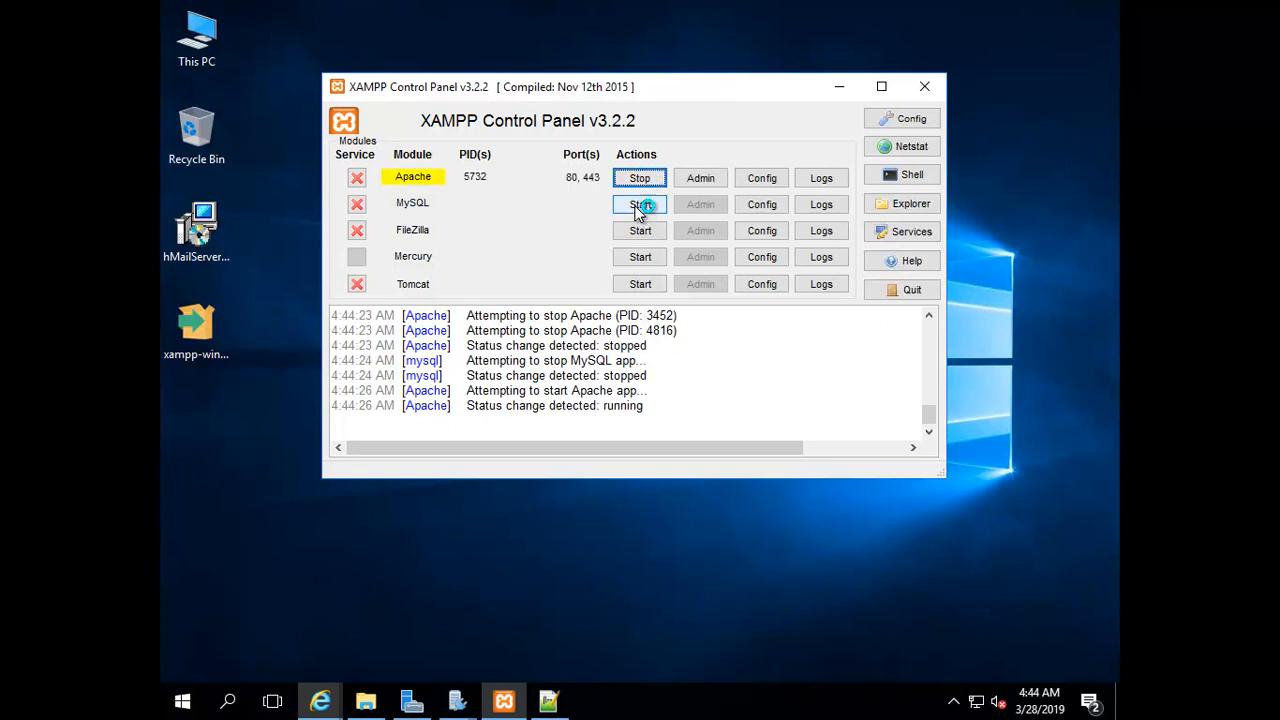
click(637, 205)
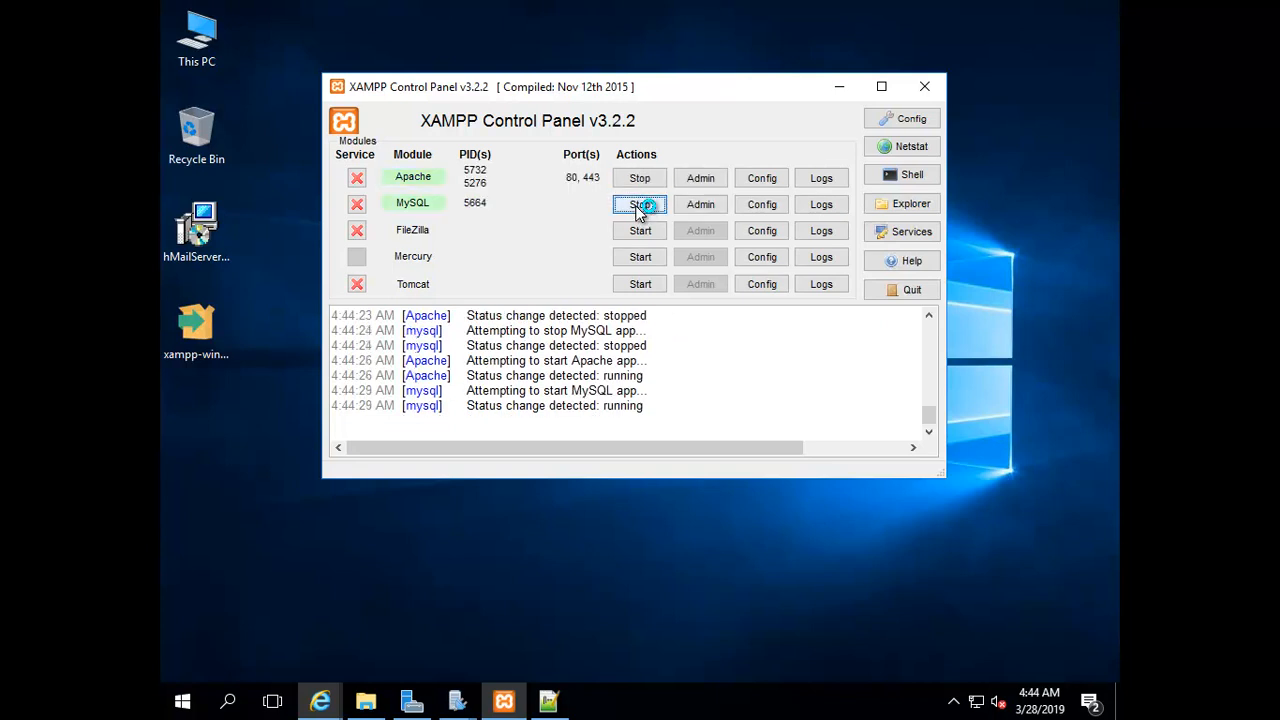
mouse_move(322, 706)
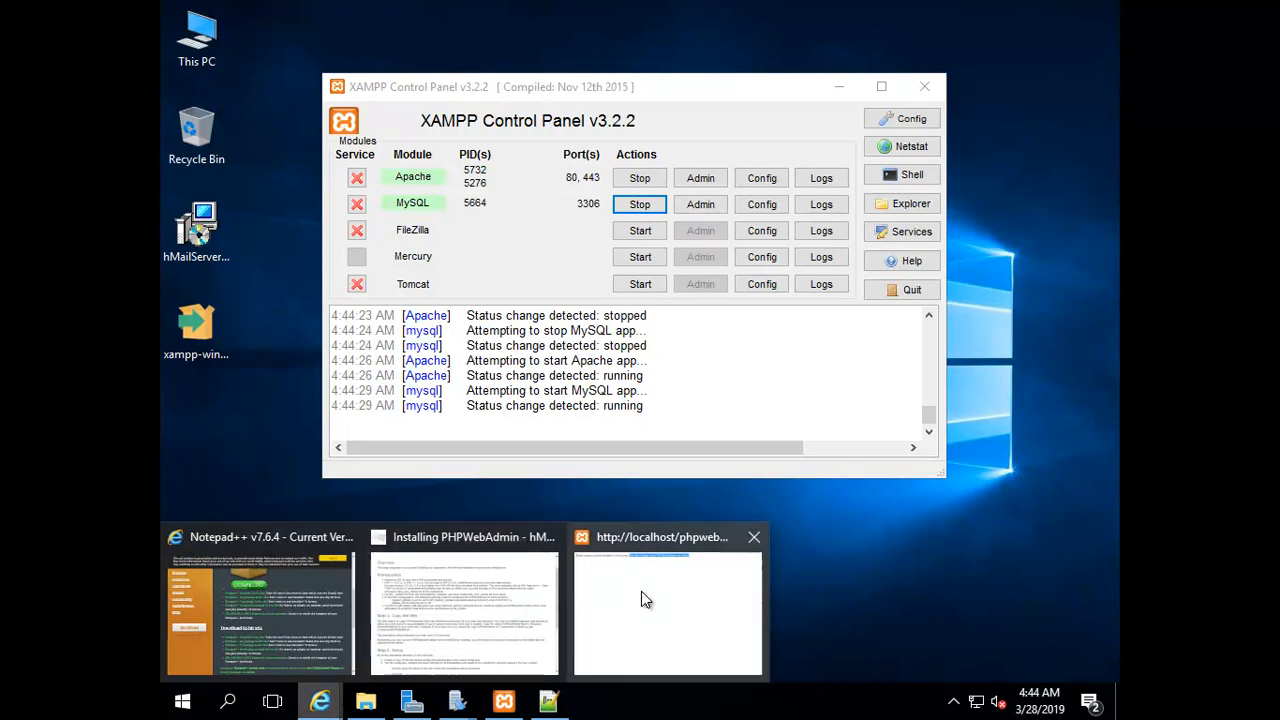
click(682, 592)
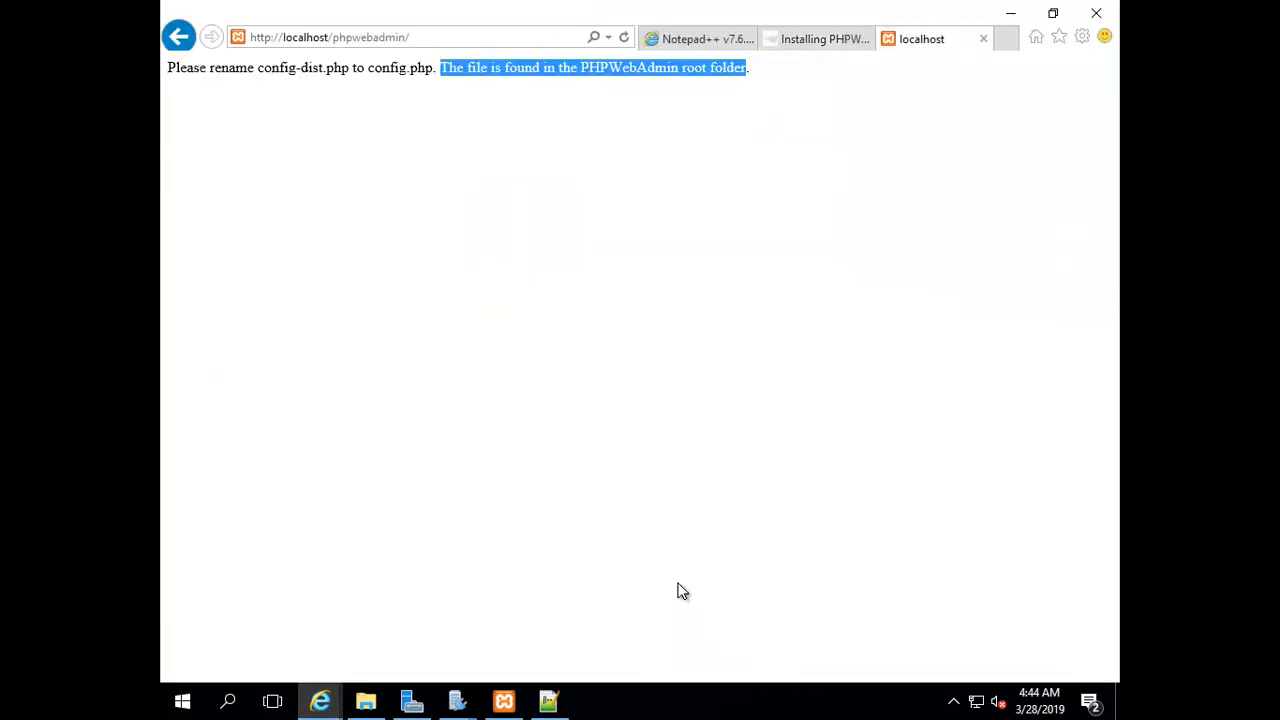
Reload phpwebadmin and sign in as administrator with the account password
click(626, 37)
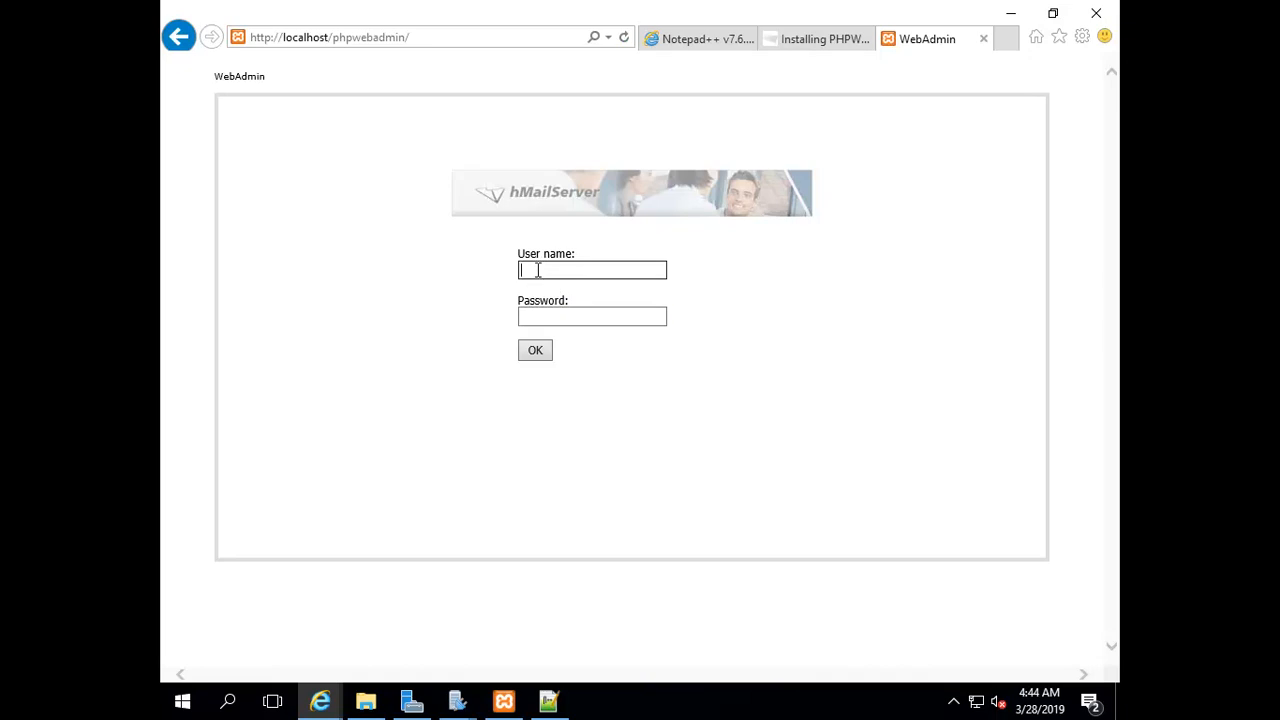
text(administrator)
key(Tab)
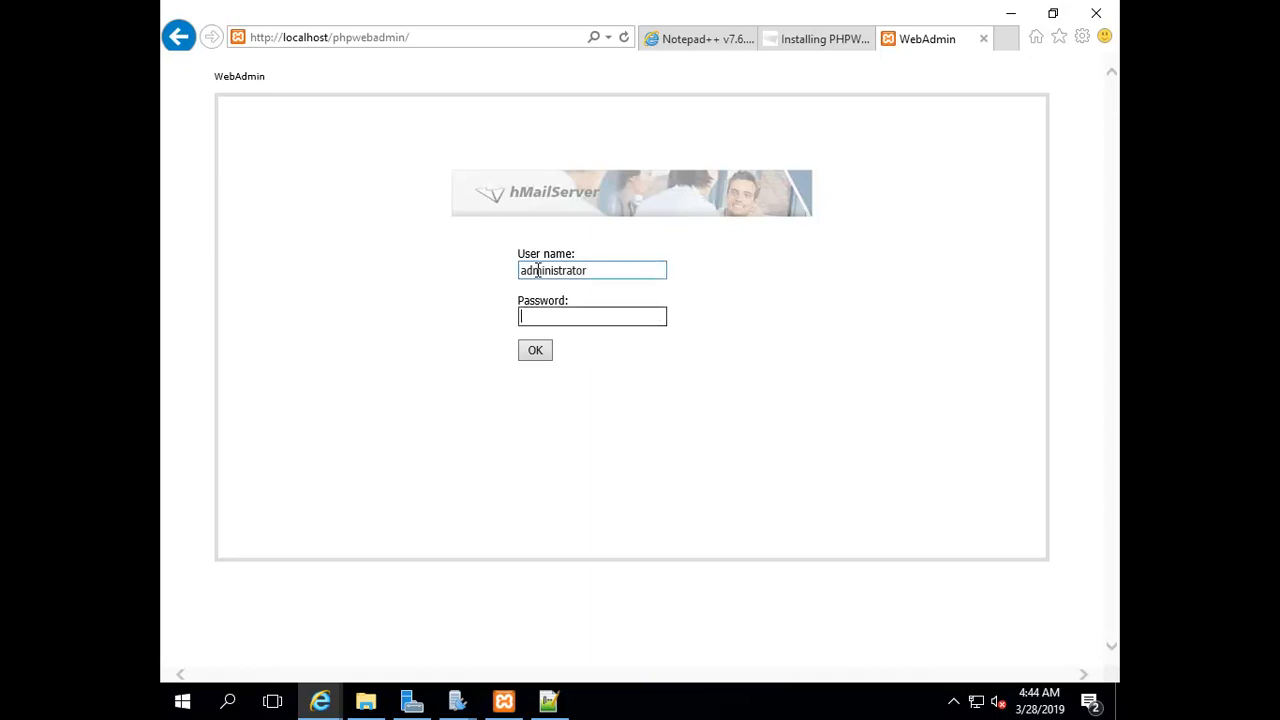
text(••••••••)
key(Return)
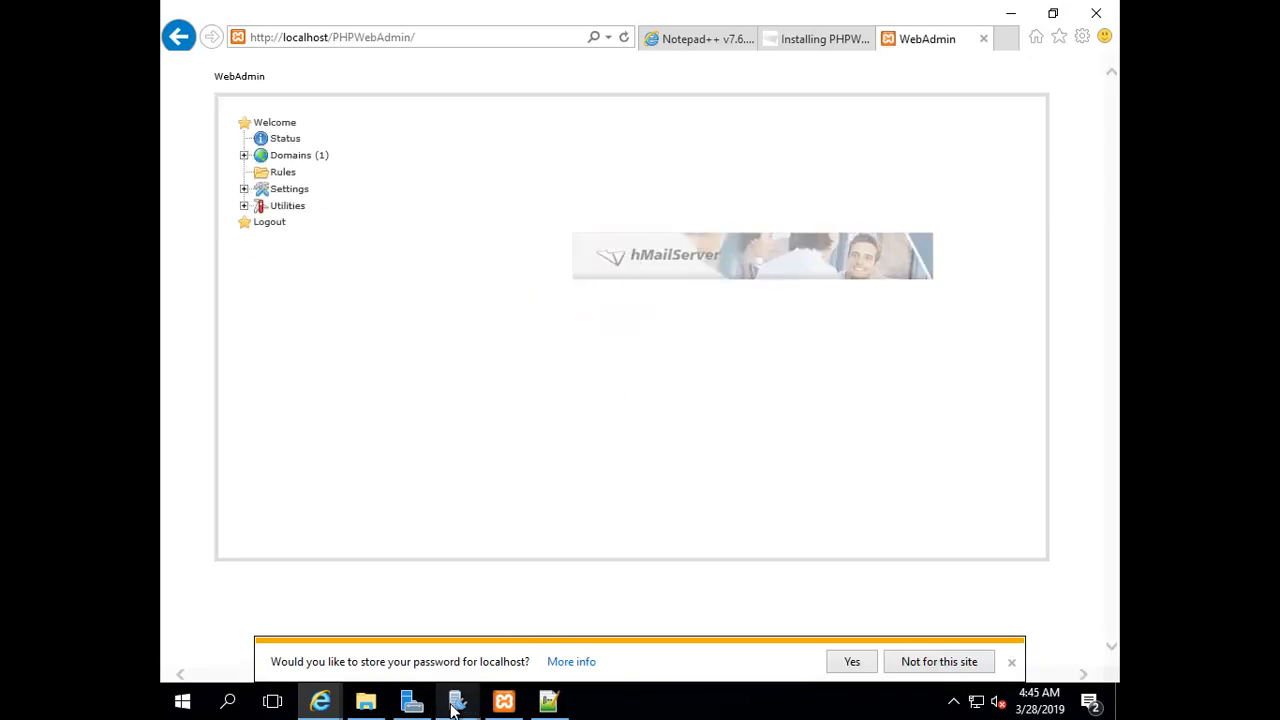
Move the hMailServer Administrator window aside and bring the WebAdmin page back
mouse_move(457, 700)
click(530, 636)
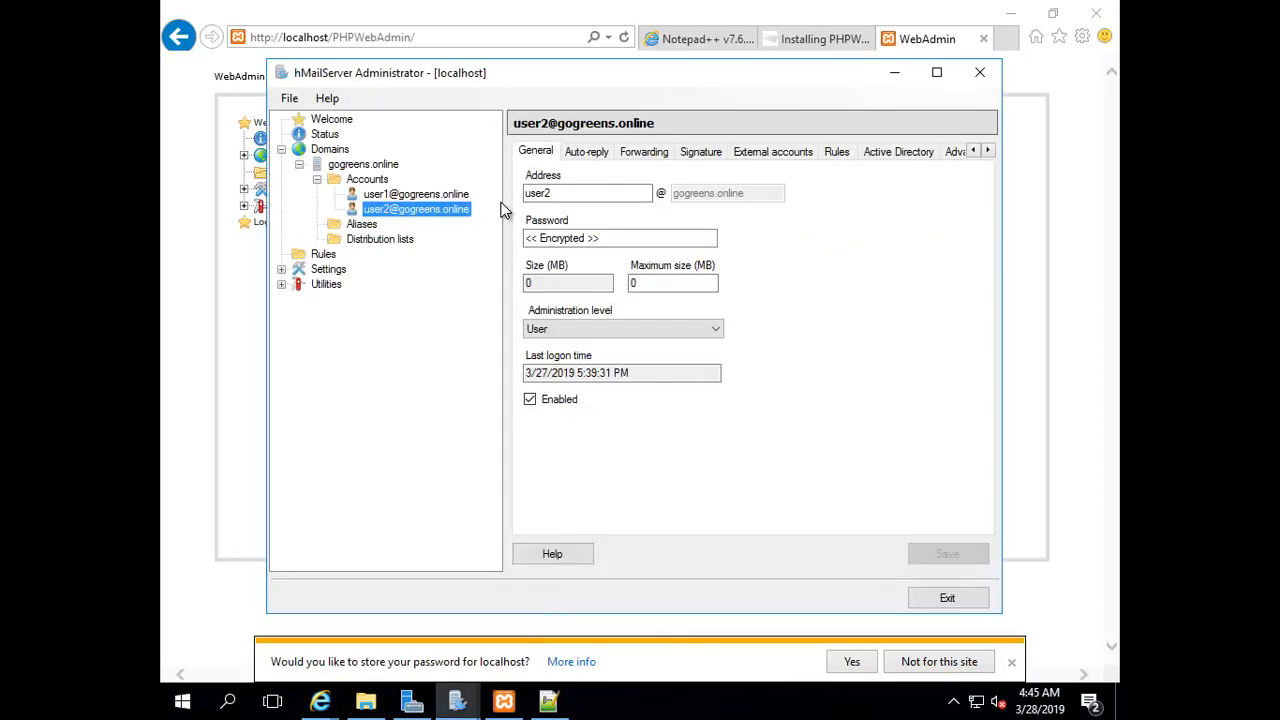
drag(505, 71, 689, 93)
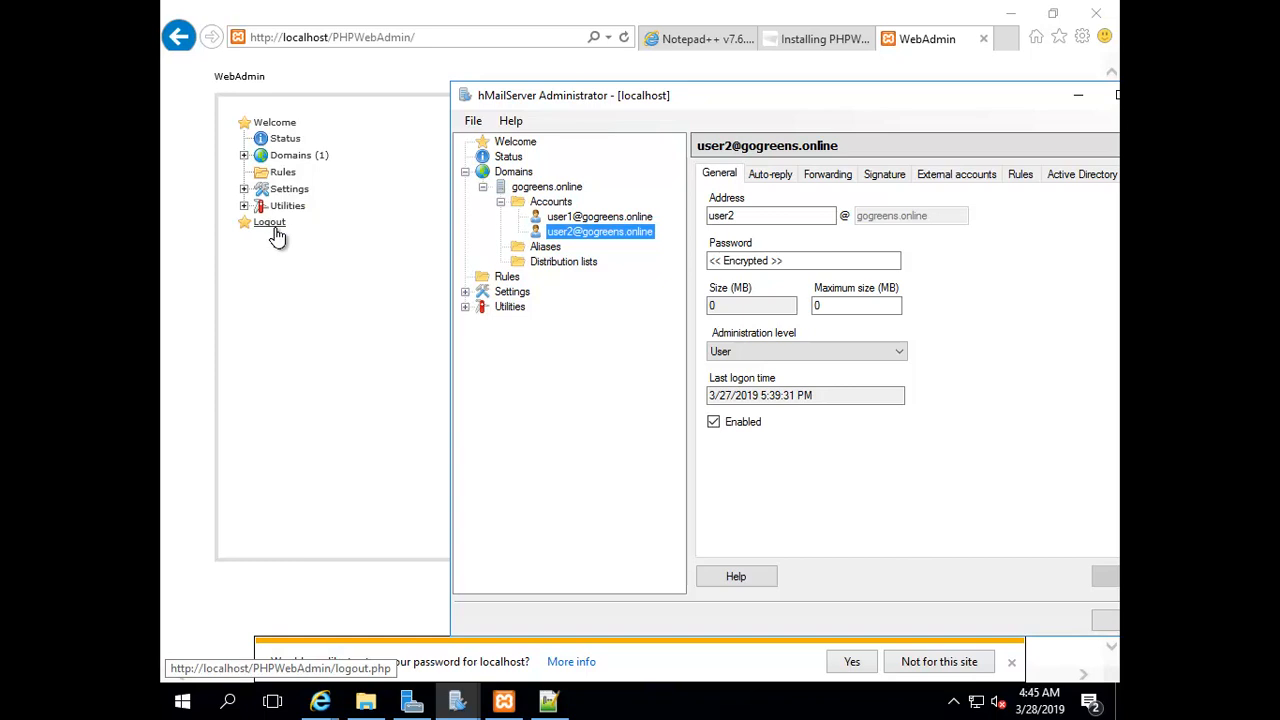
click(373, 331)
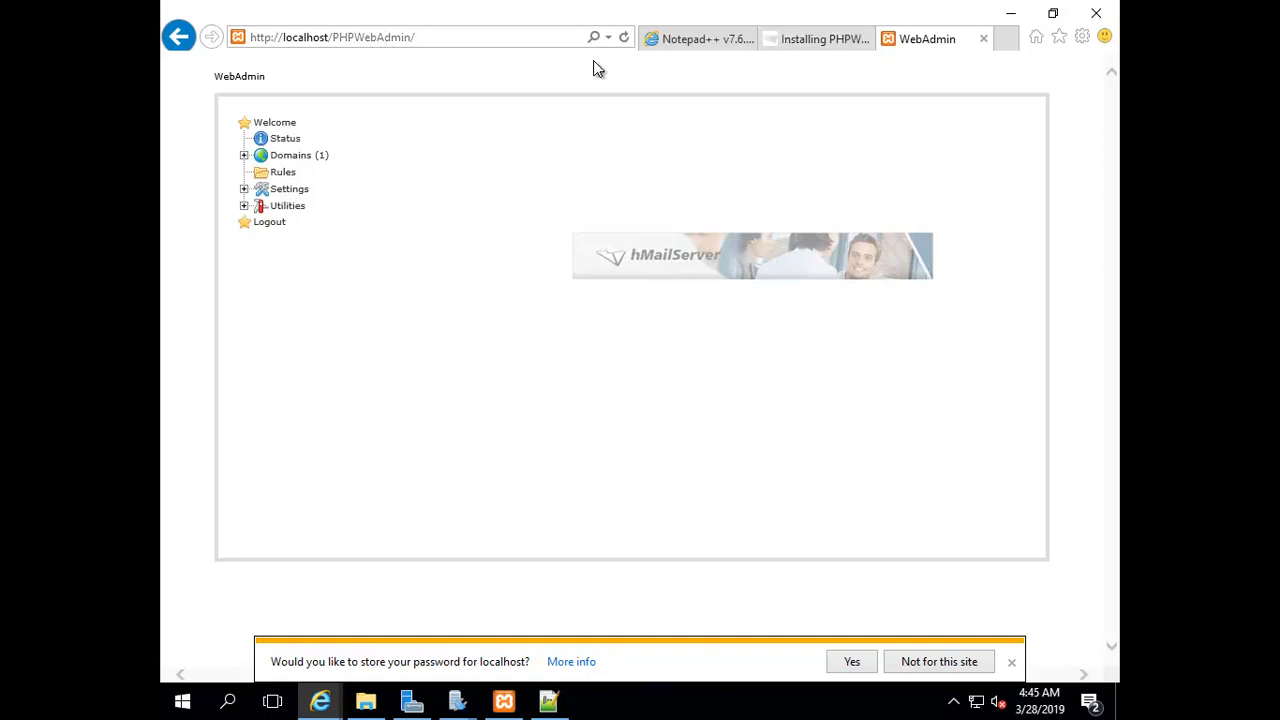
Check localhost in the WebAdmin address, minimize the browser, and switch to Server Manager
click(303, 38)
click(303, 38)
drag(329, 38, 288, 38)
click(539, 109)
click(1008, 15)
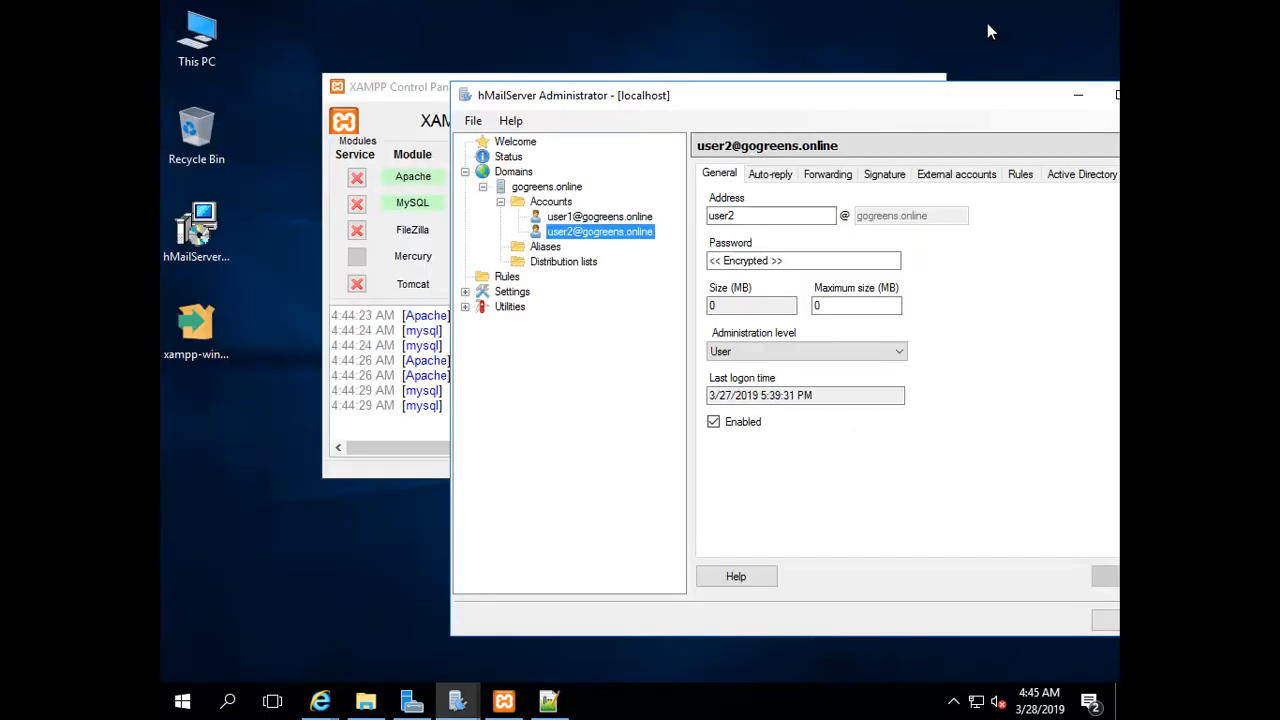
click(411, 701)
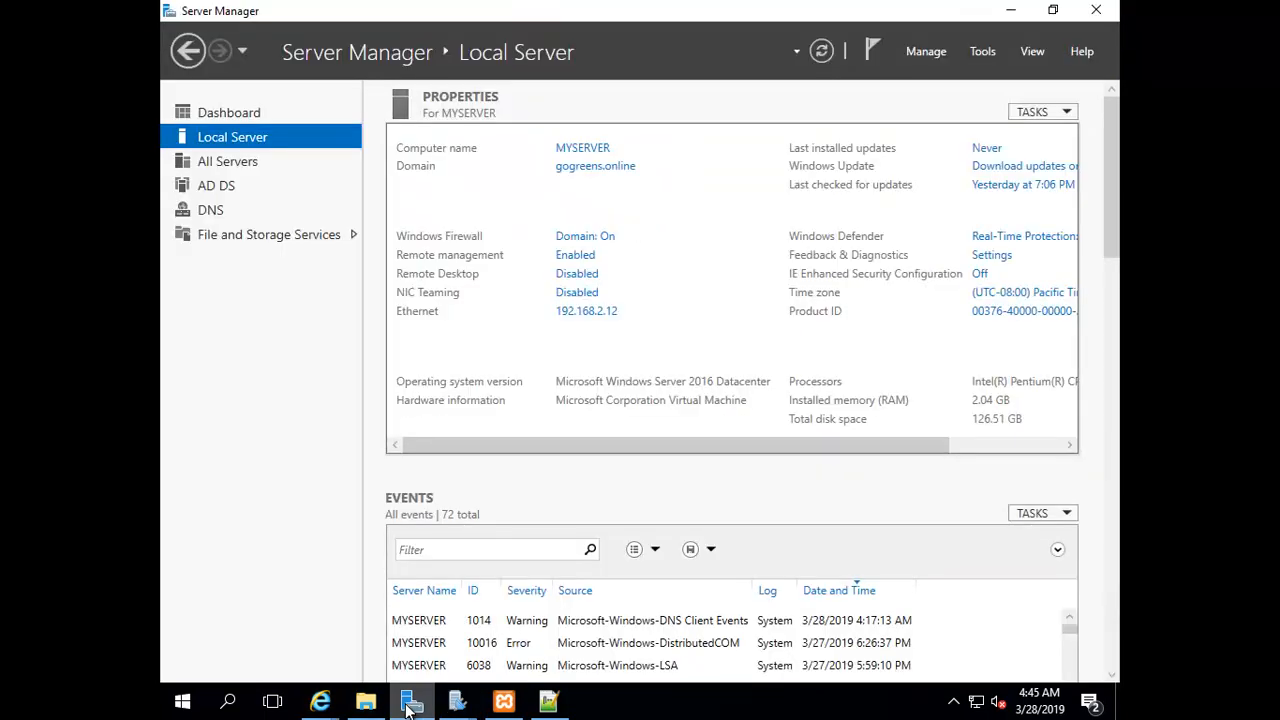
Launch DNS Manager and expand MYSERVER's Forward Lookup Zones
click(975, 55)
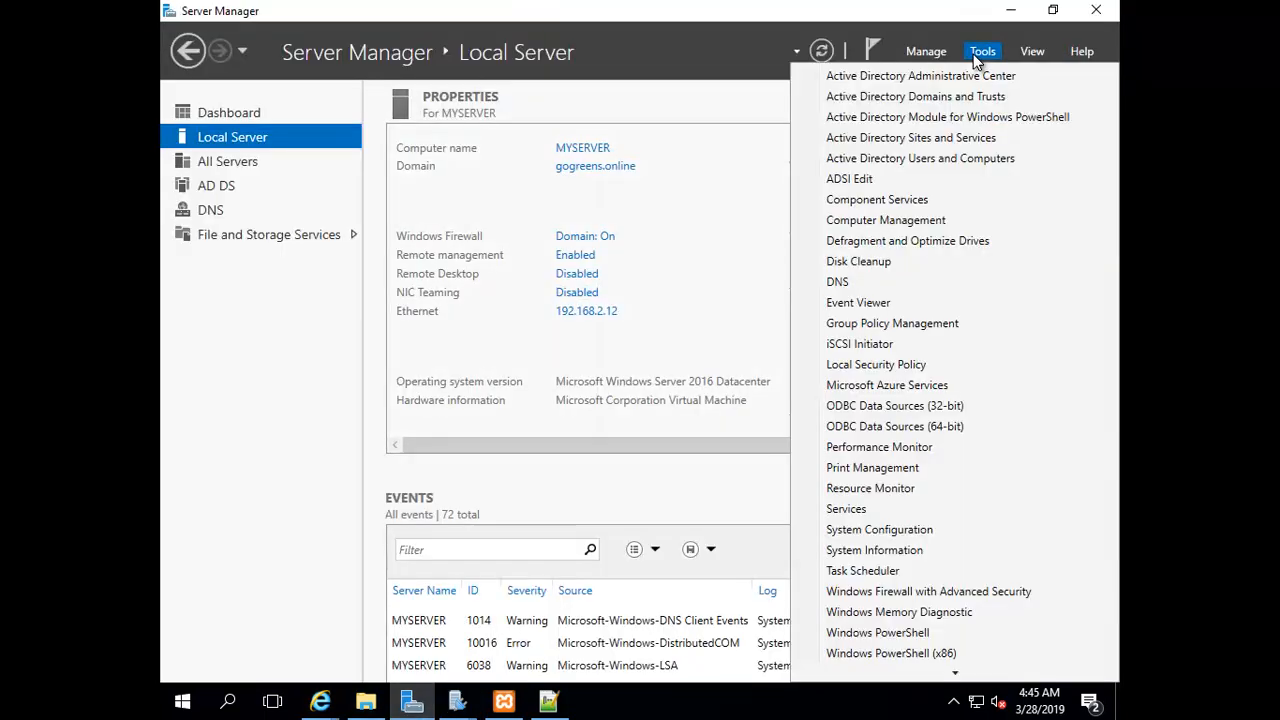
click(851, 281)
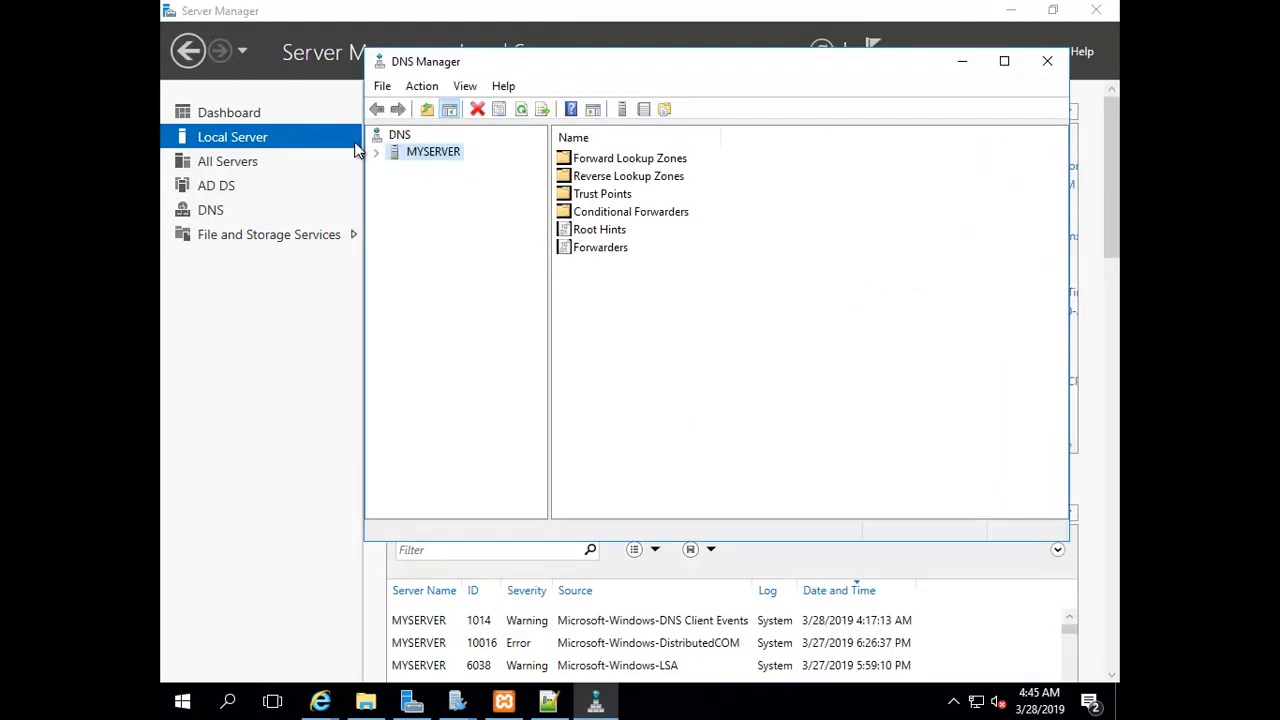
click(375, 155)
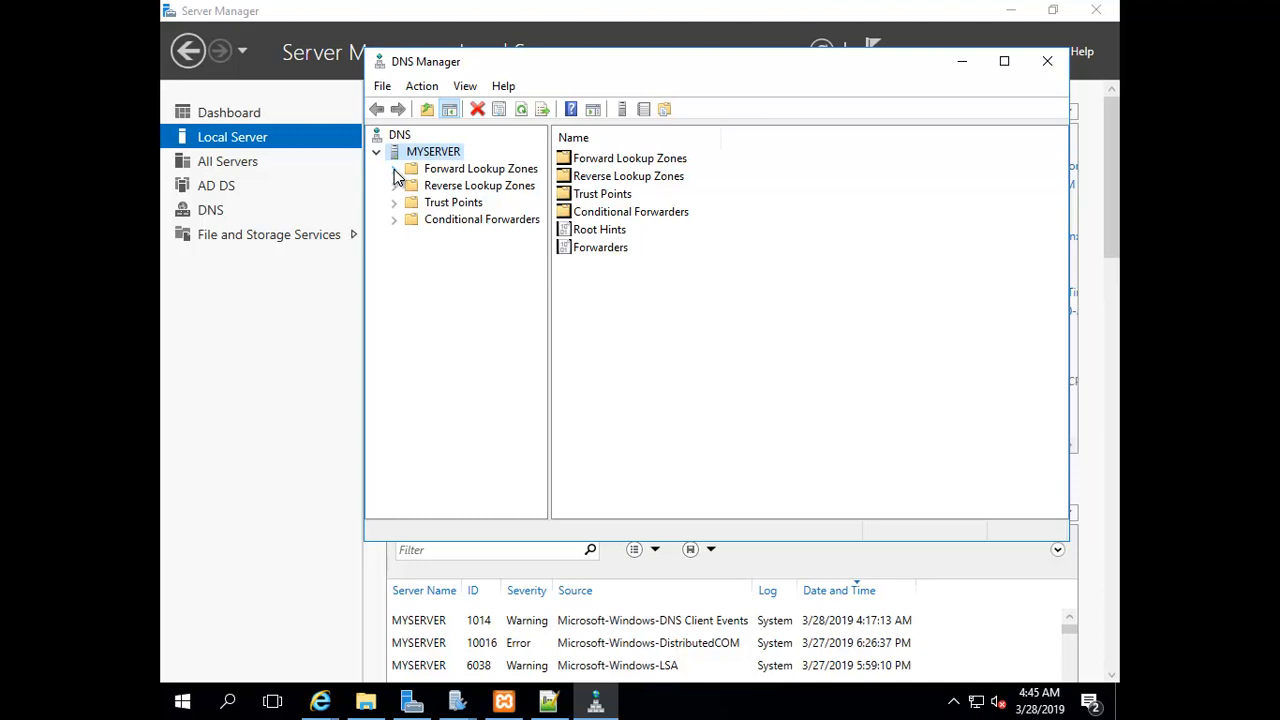
click(395, 170)
Start a New Alias (CNAME) record in the gogreens.online zone
right_click(447, 172)
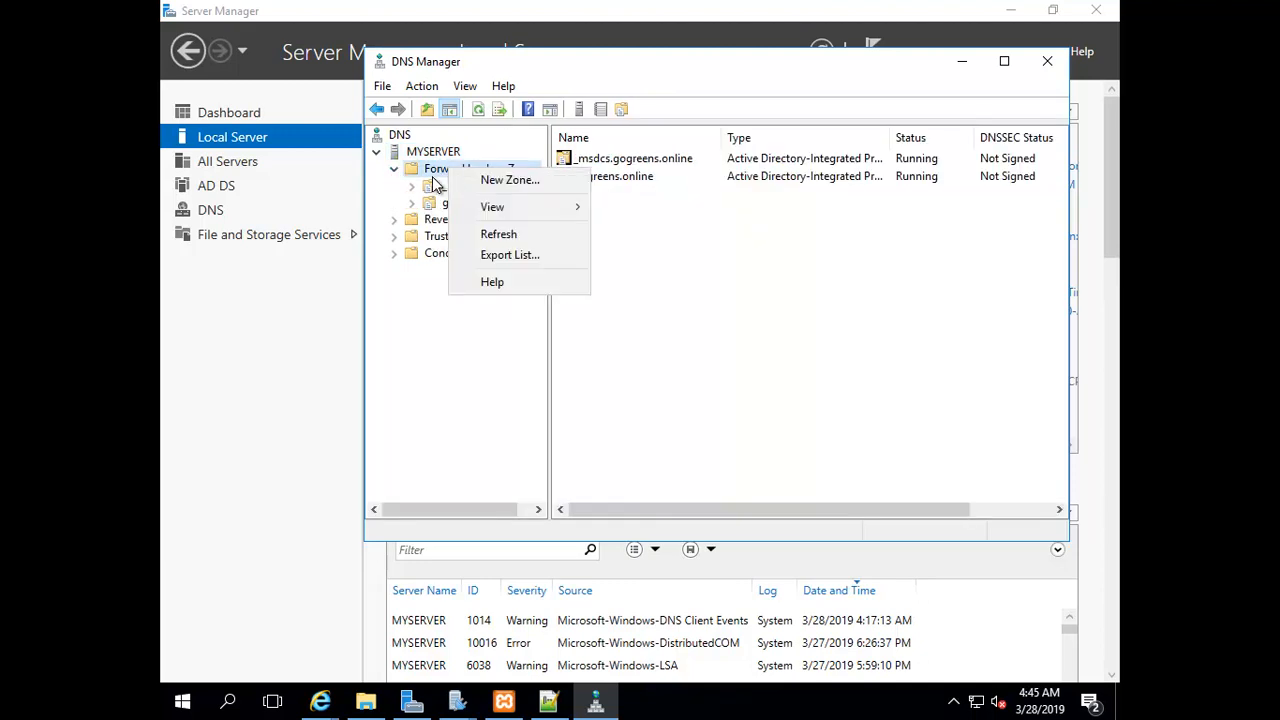
click(395, 200)
click(466, 204)
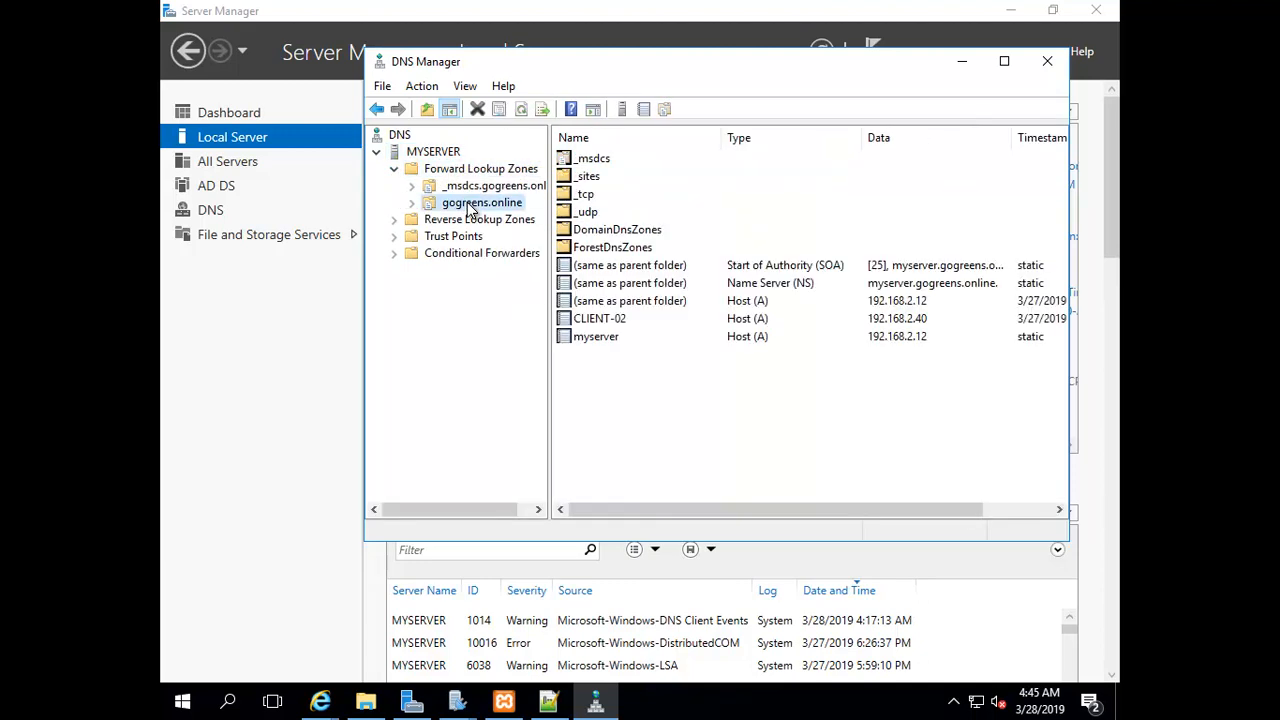
right_click(510, 212)
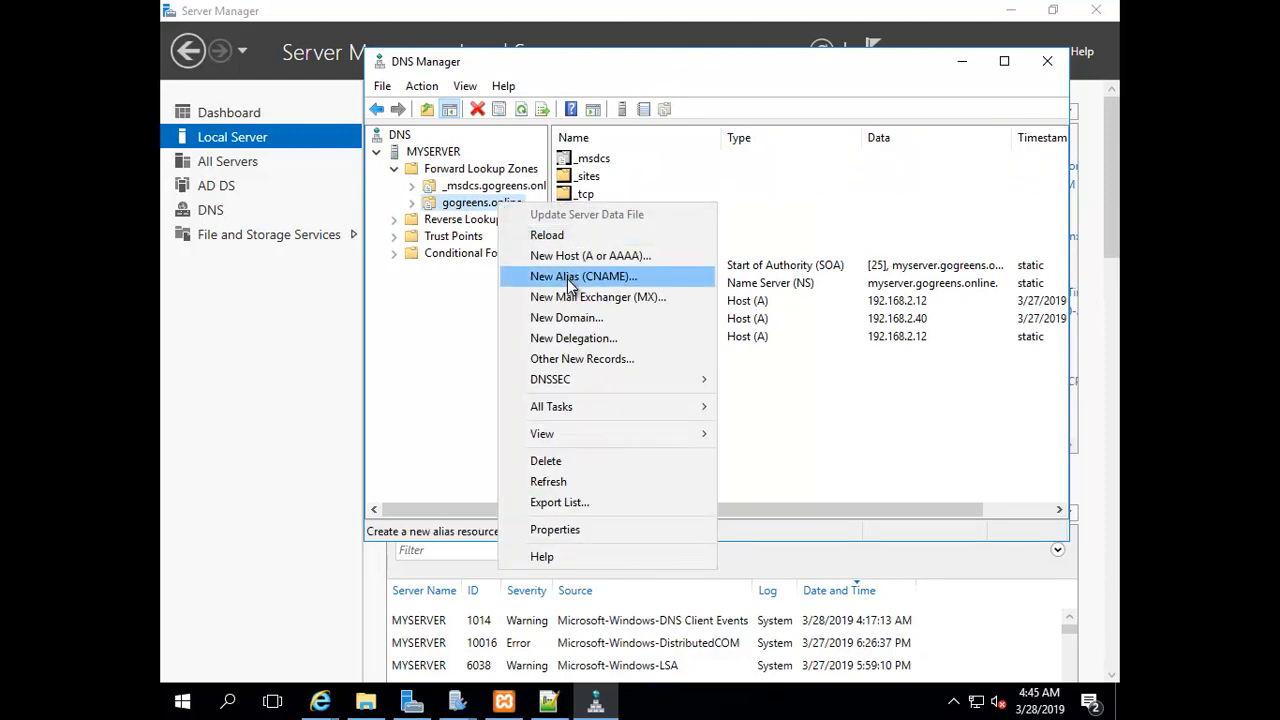
click(571, 278)
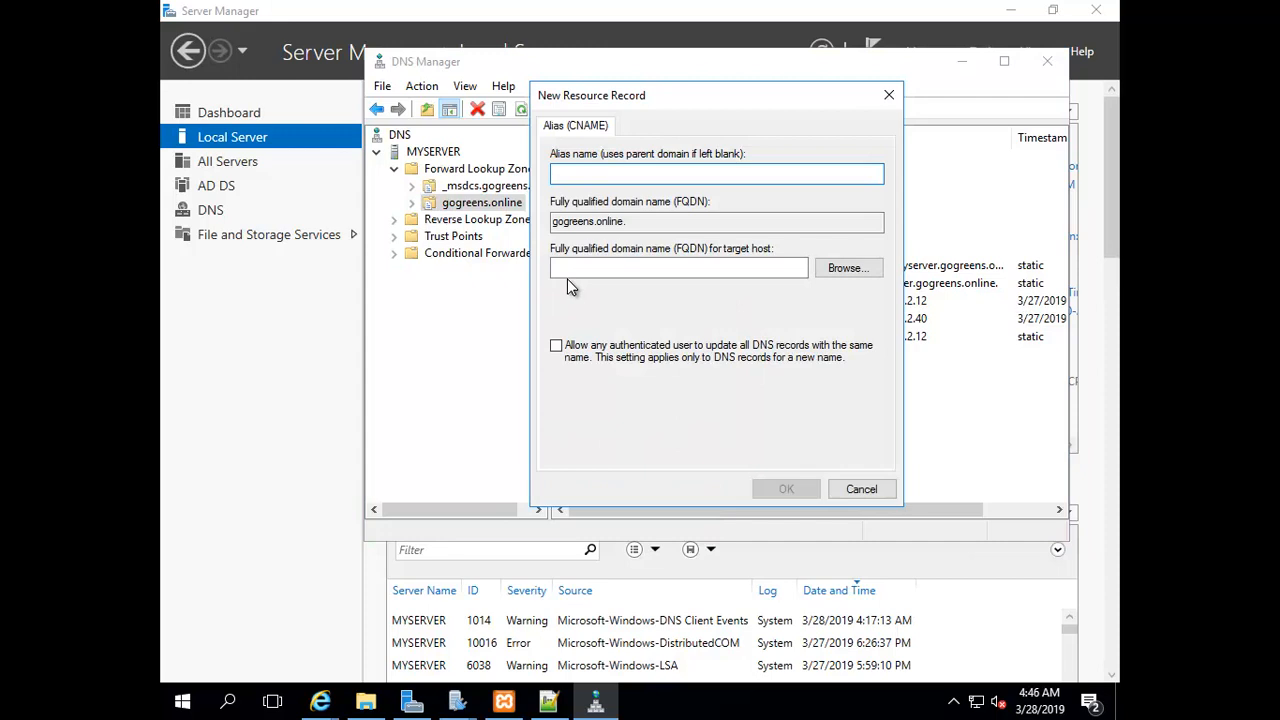
Name the alias localmail and set its target host to gogreens.online
text(lo)
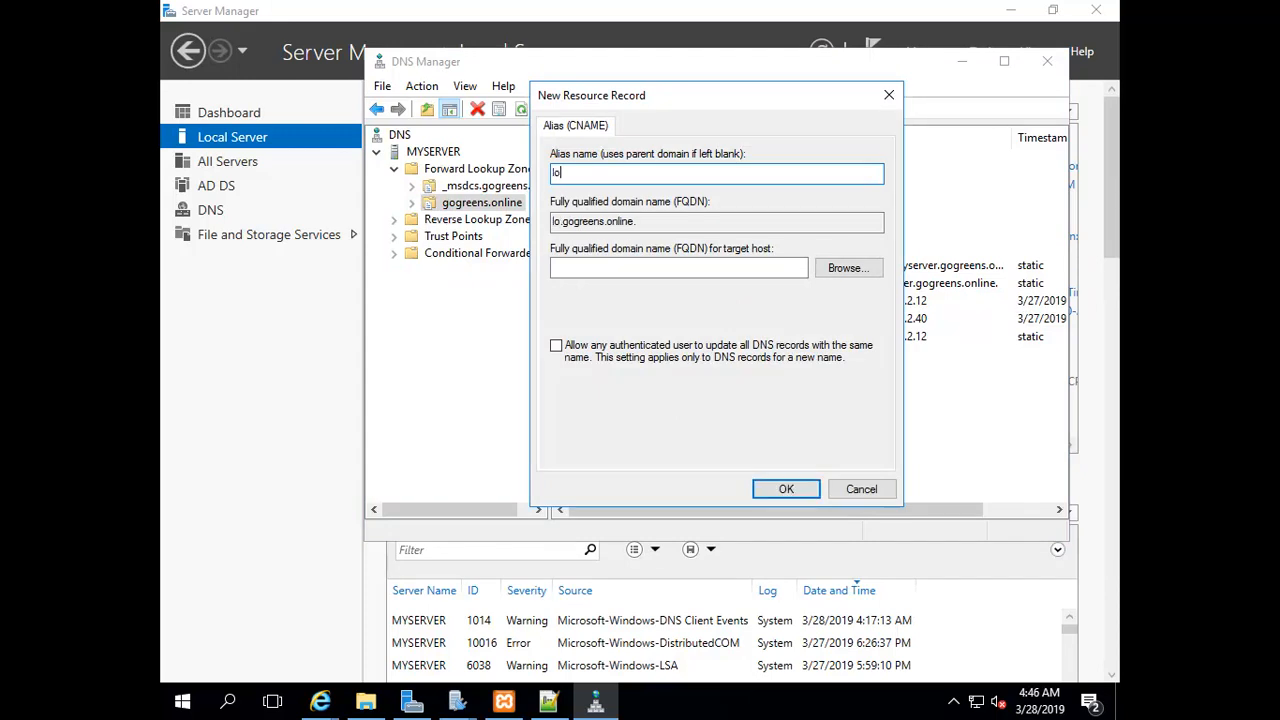
text(calmail)
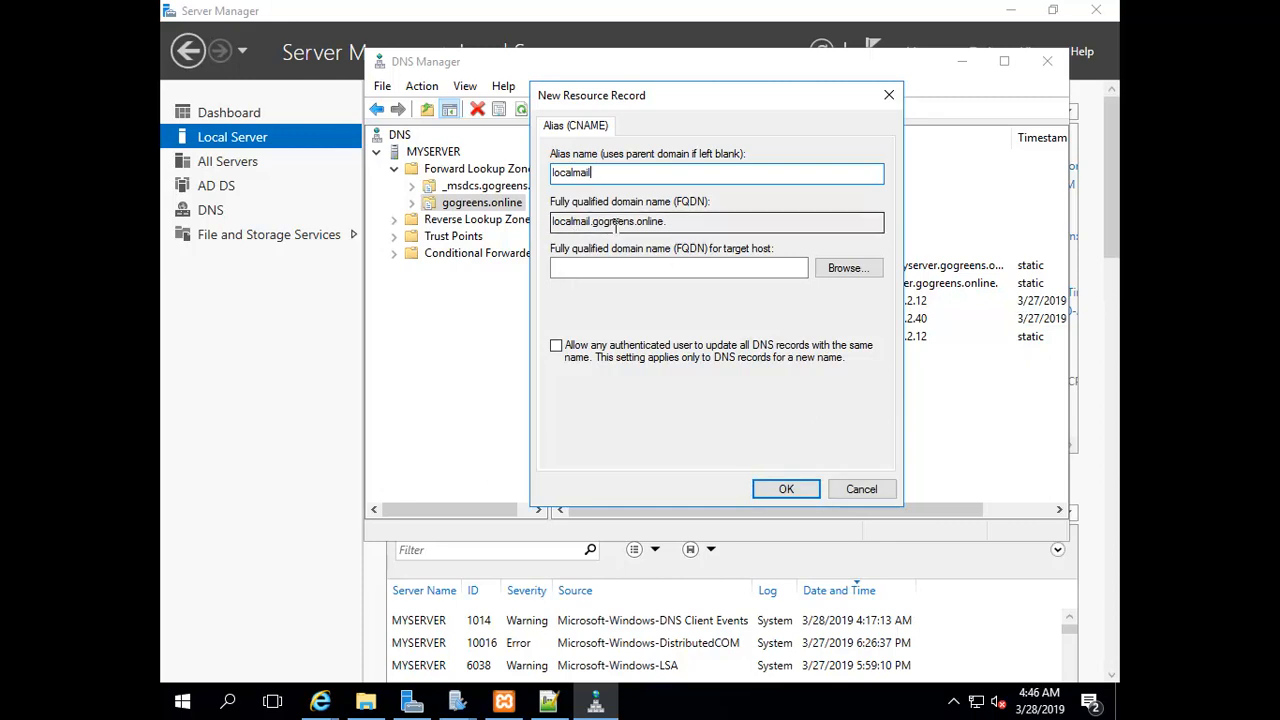
click(845, 269)
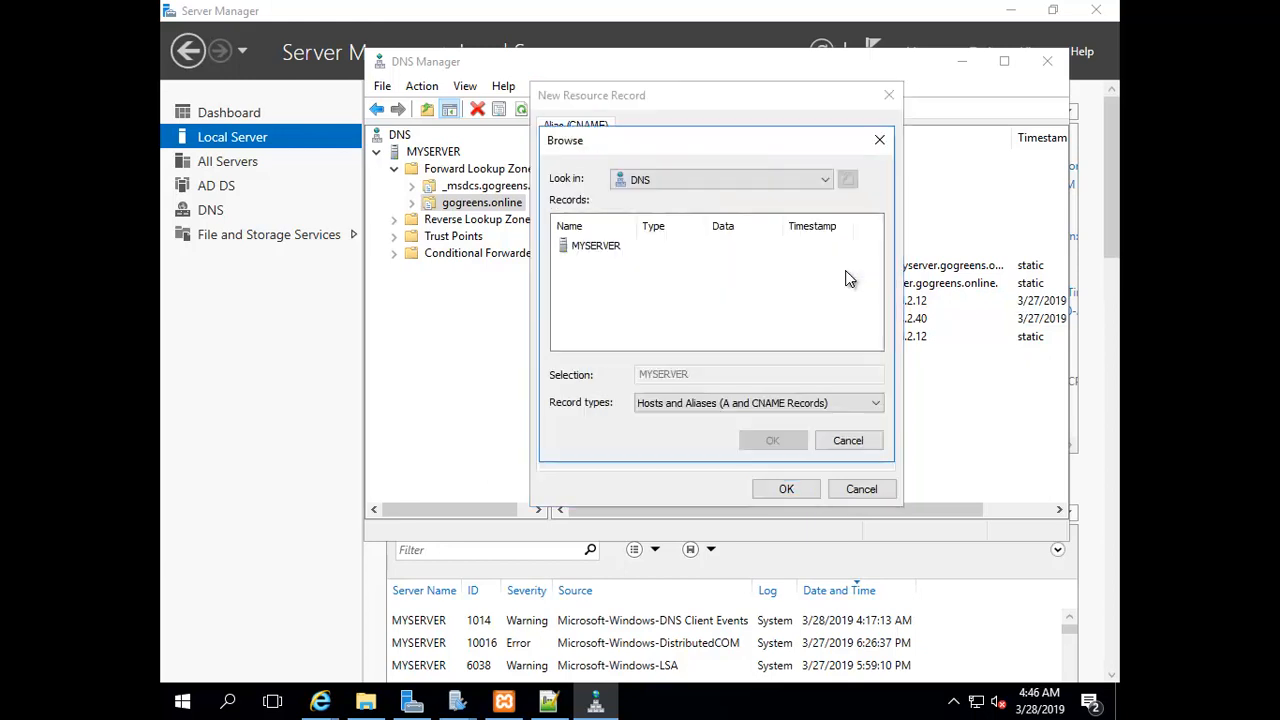
click(588, 246)
double_click(583, 245)
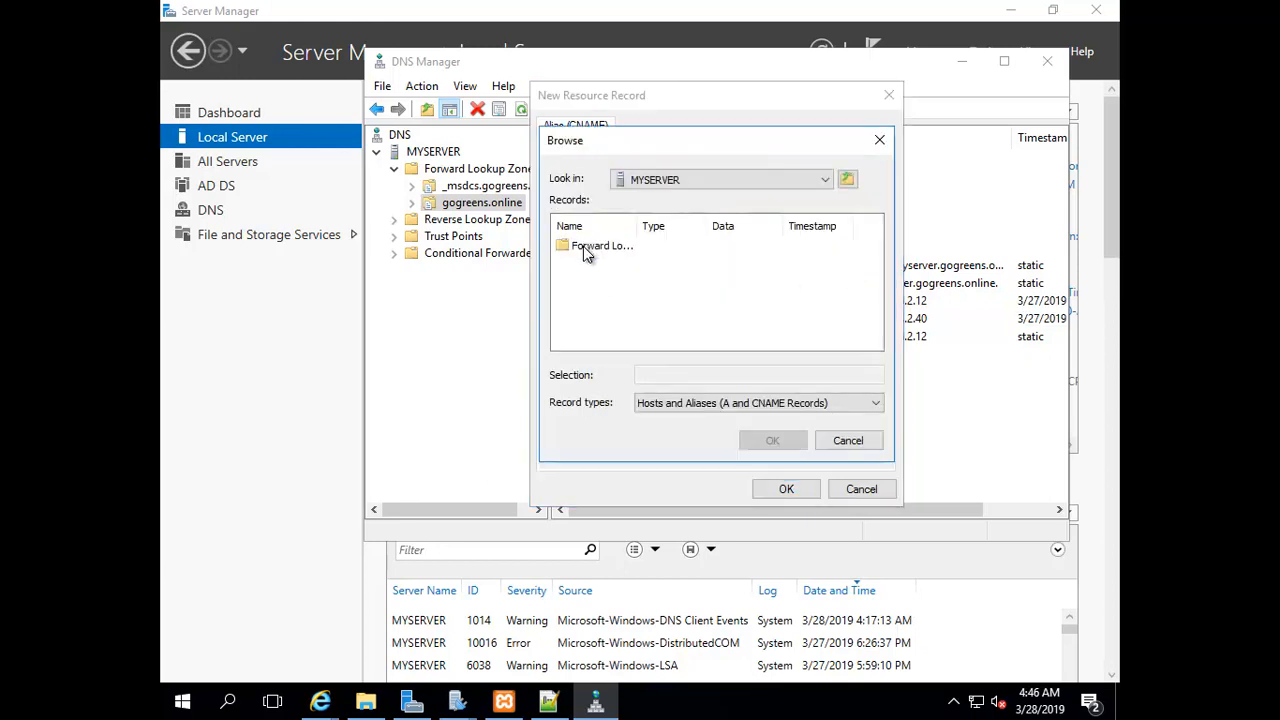
double_click(583, 246)
double_click(592, 263)
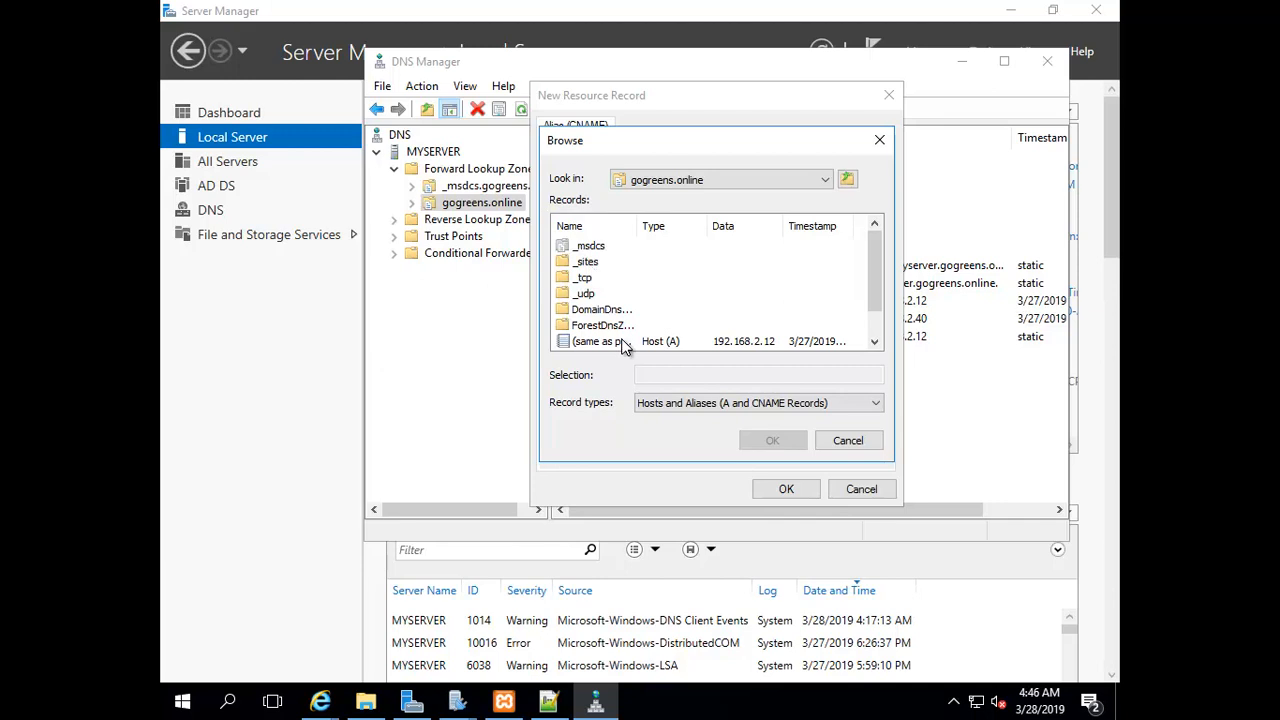
scroll(620, 343, down, 1)
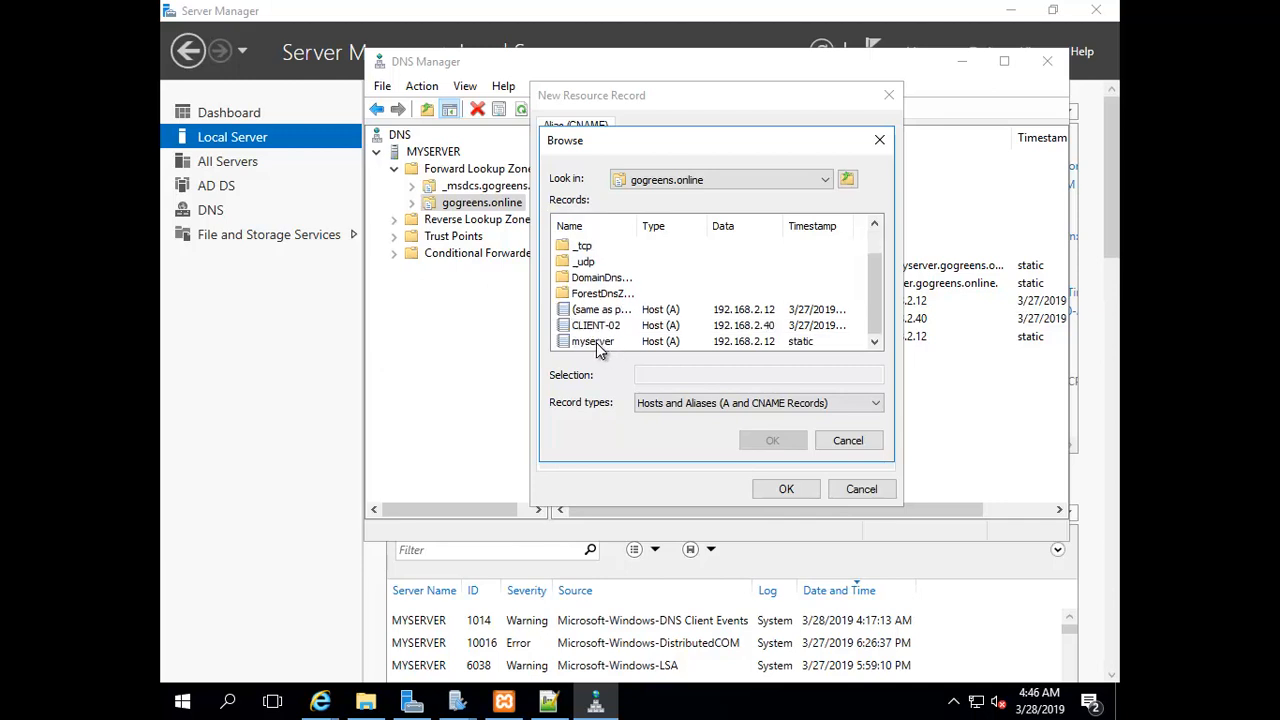
click(597, 345)
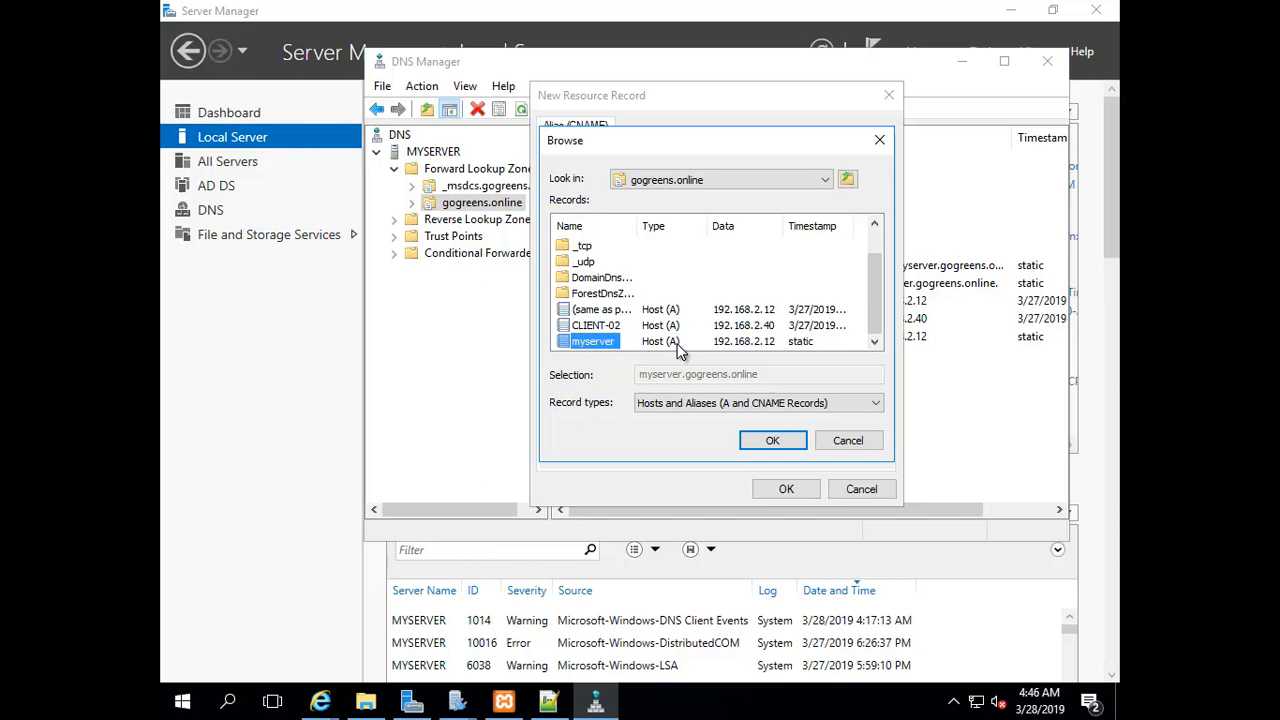
click(586, 312)
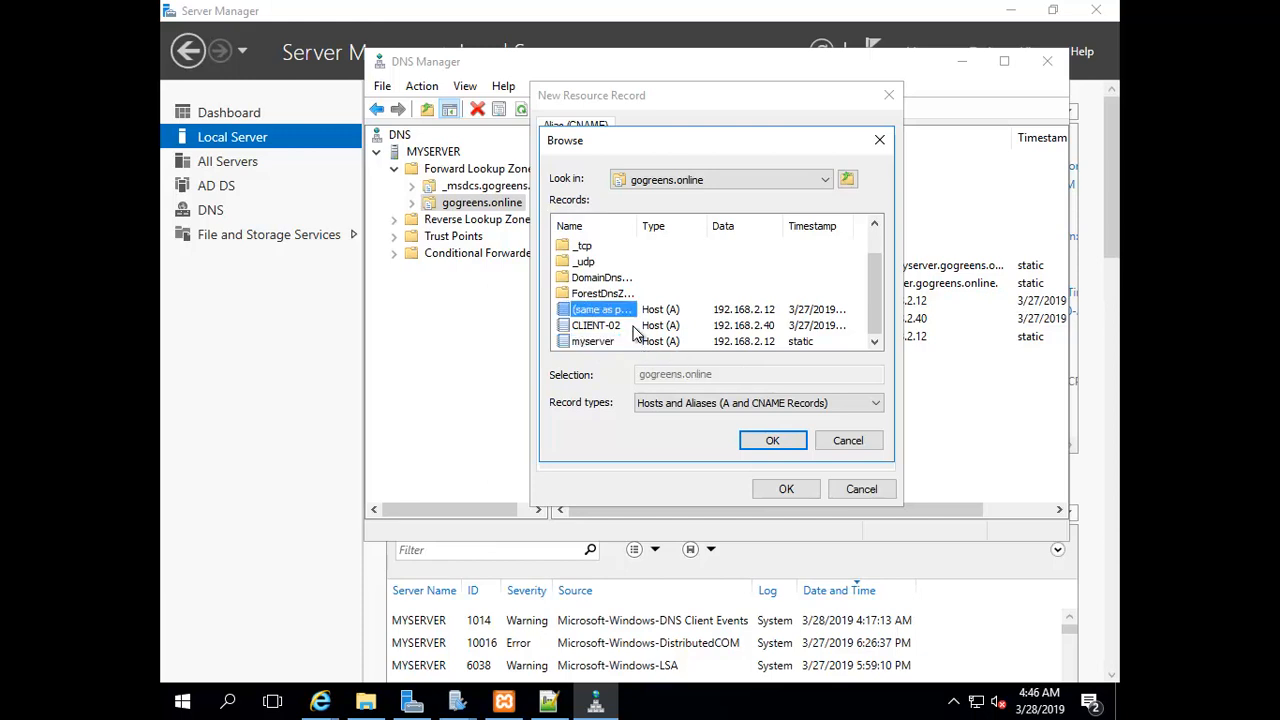
click(759, 441)
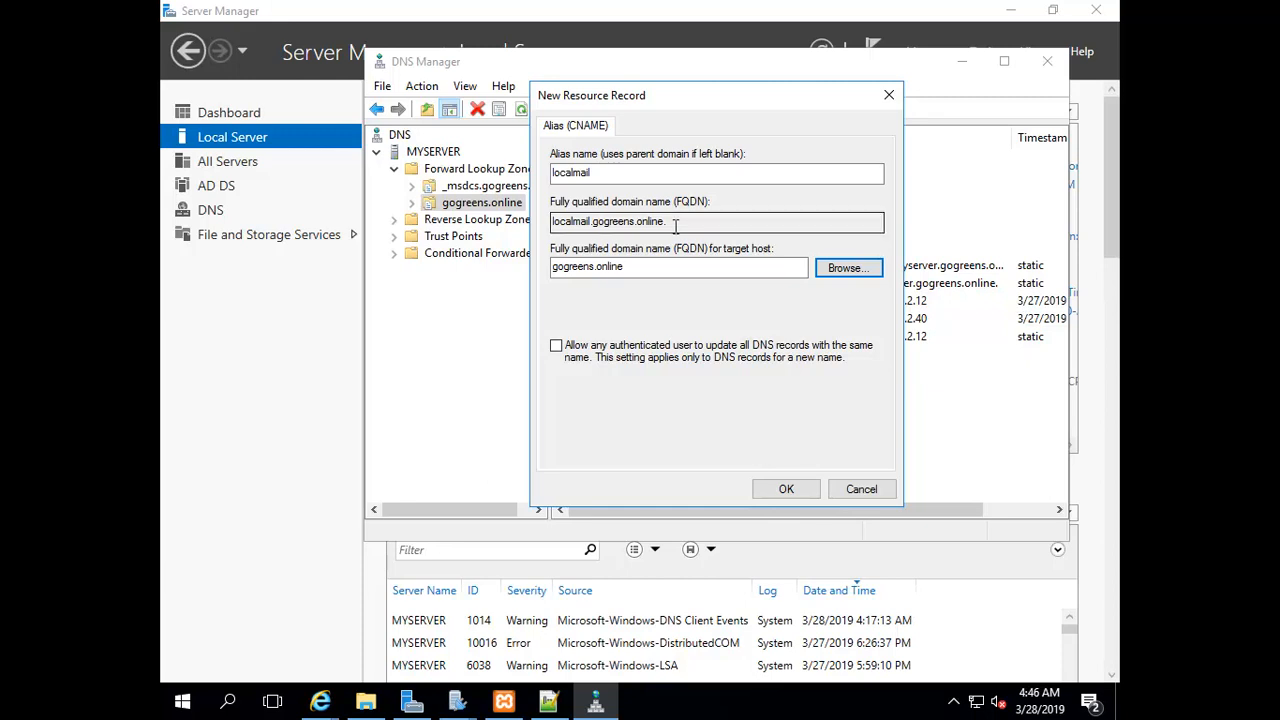
Review the alias FQDN, create the localmail CNAME record, and minimize DNS Manager
drag(676, 225, 577, 276)
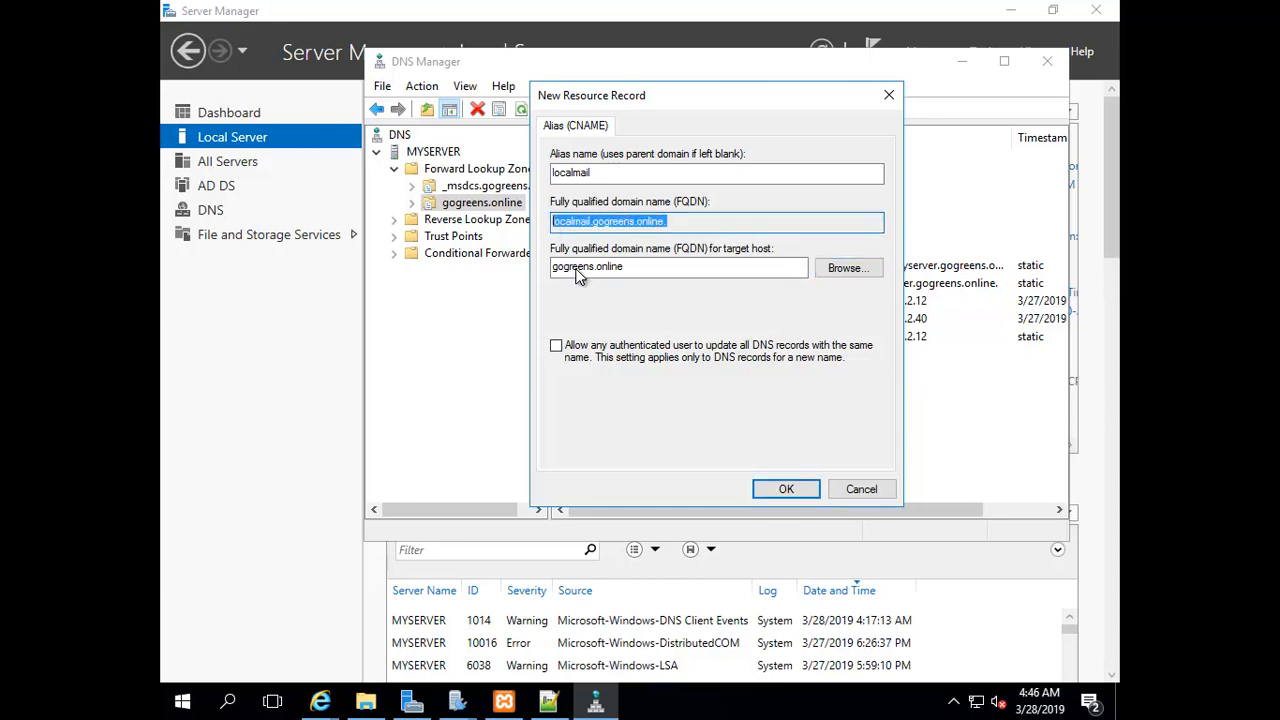
click(786, 490)
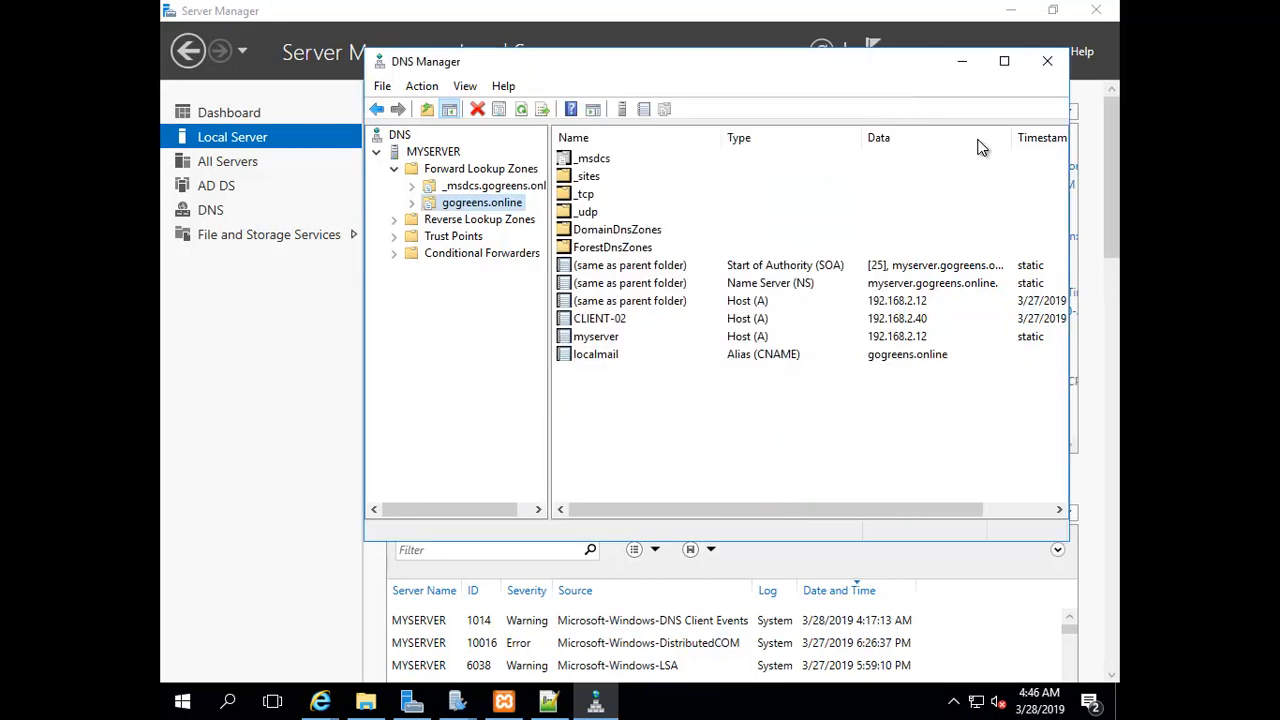
click(960, 66)
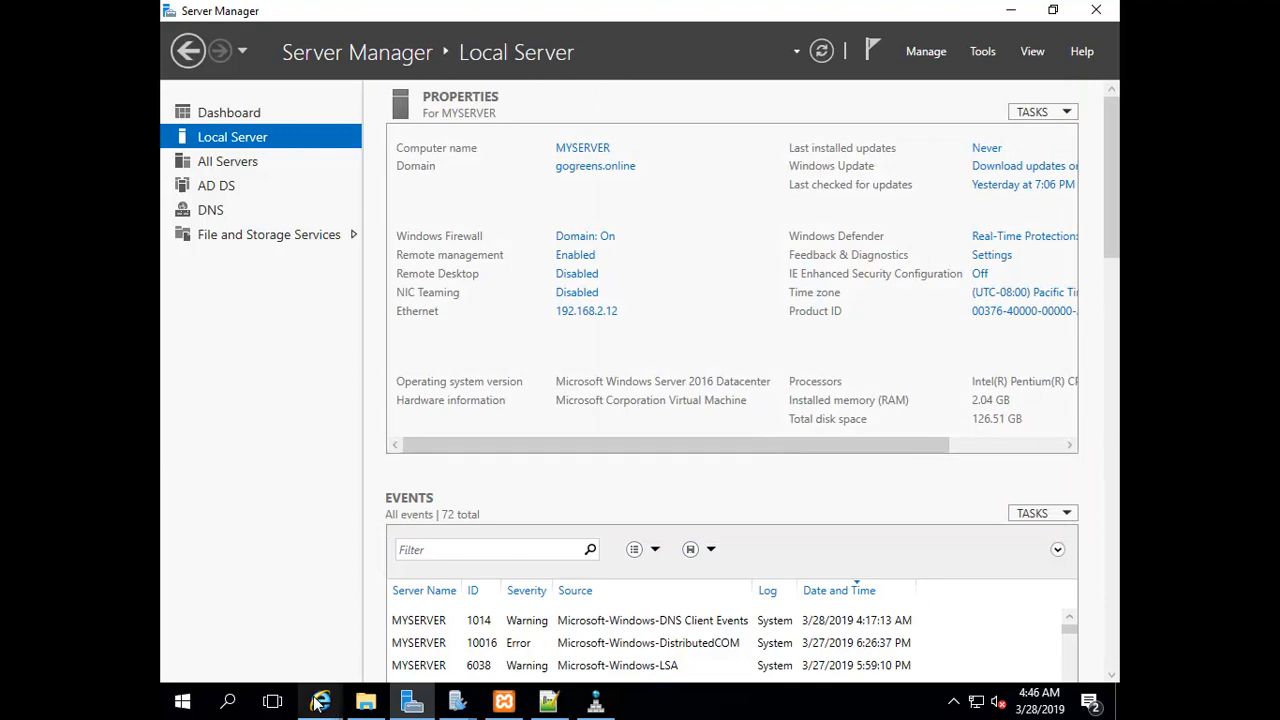
Open a new Internet Explorer tab and recheck the localmail alias in DNS Manager
mouse_move(320, 697)
click(460, 605)
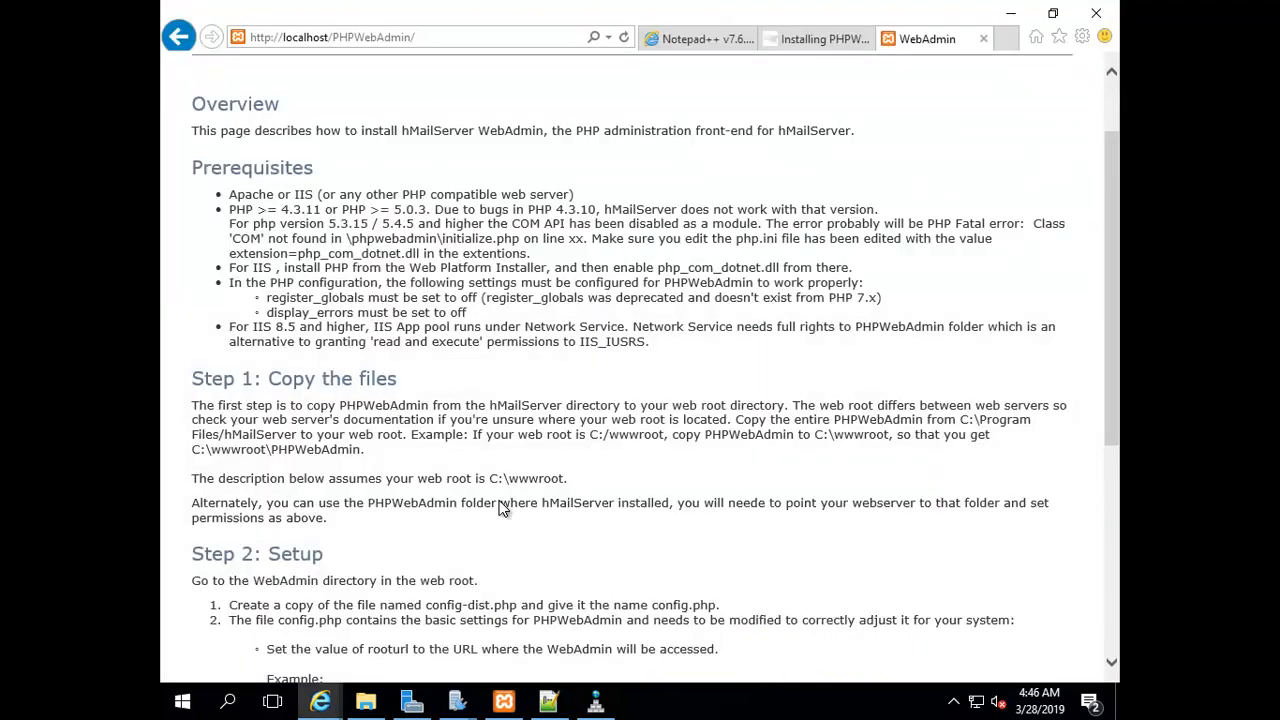
click(1008, 38)
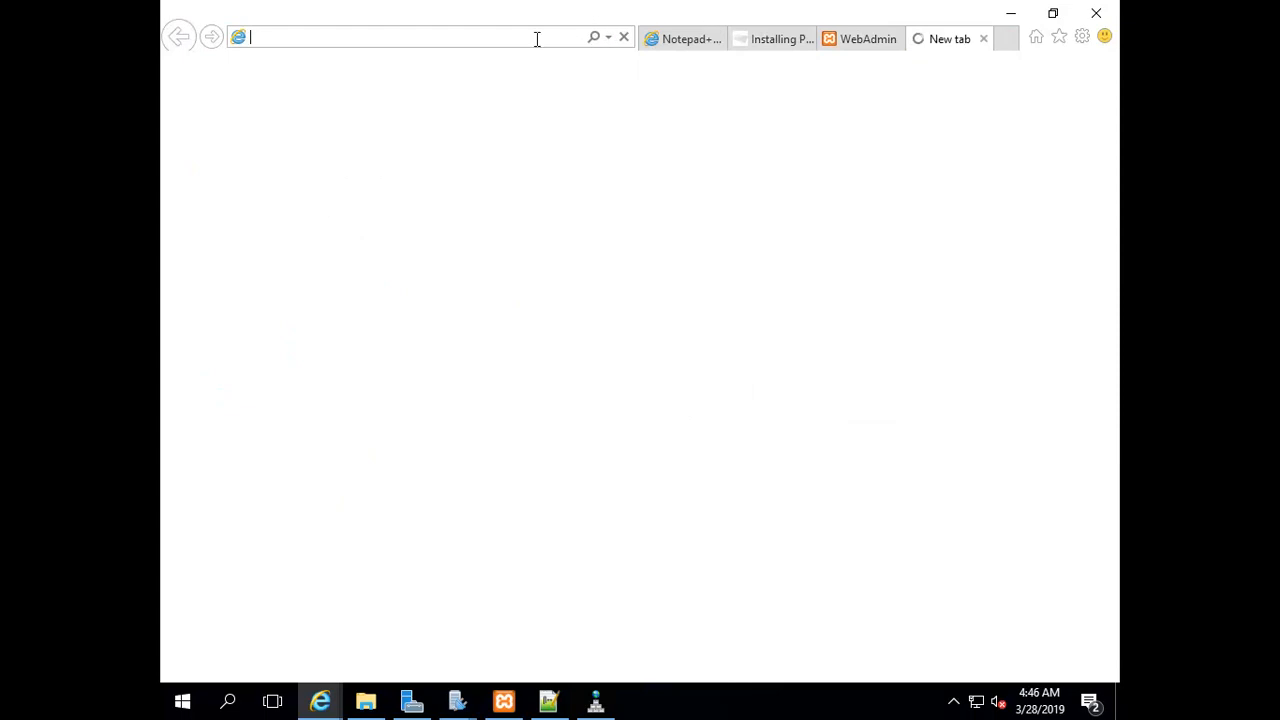
text(l)
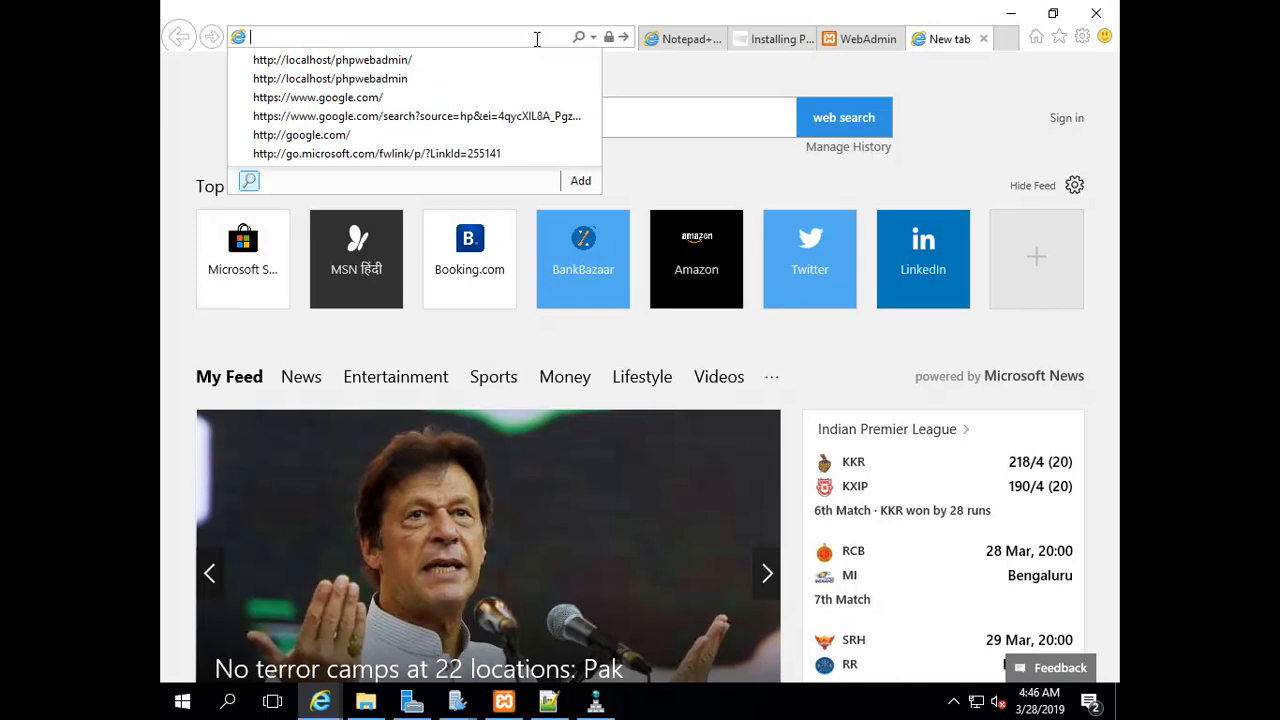
click(595, 703)
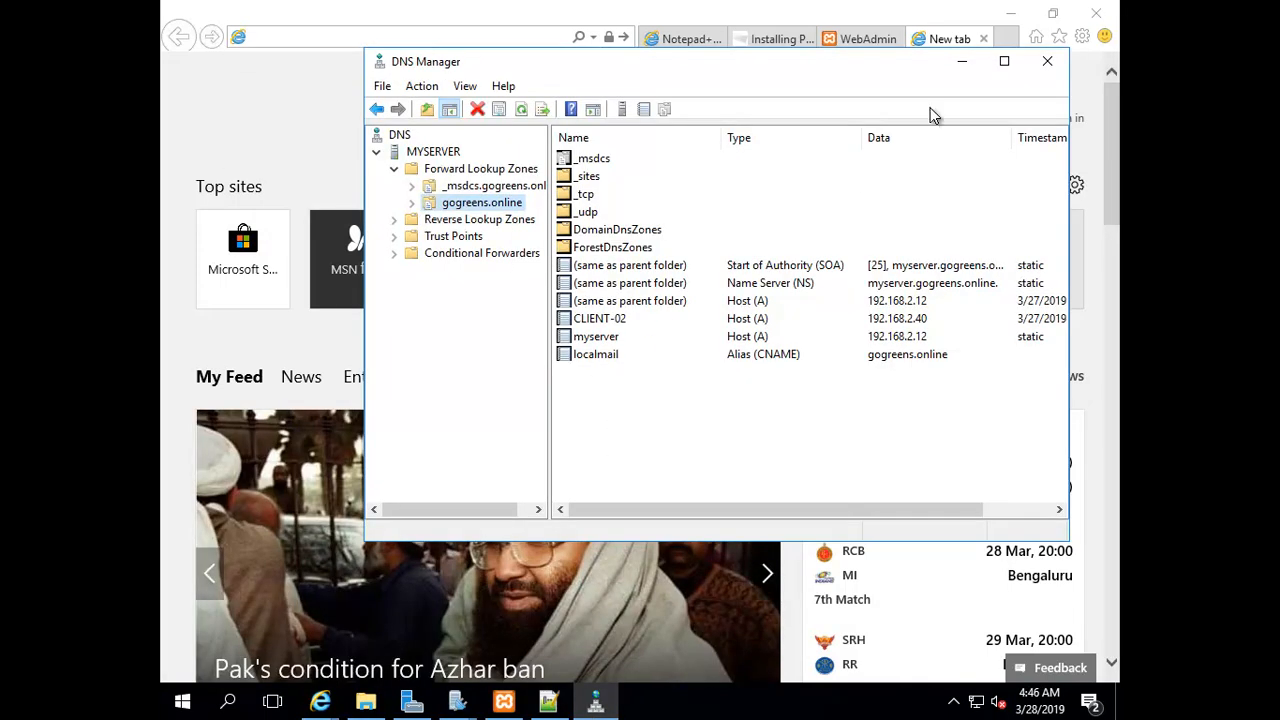
click(962, 61)
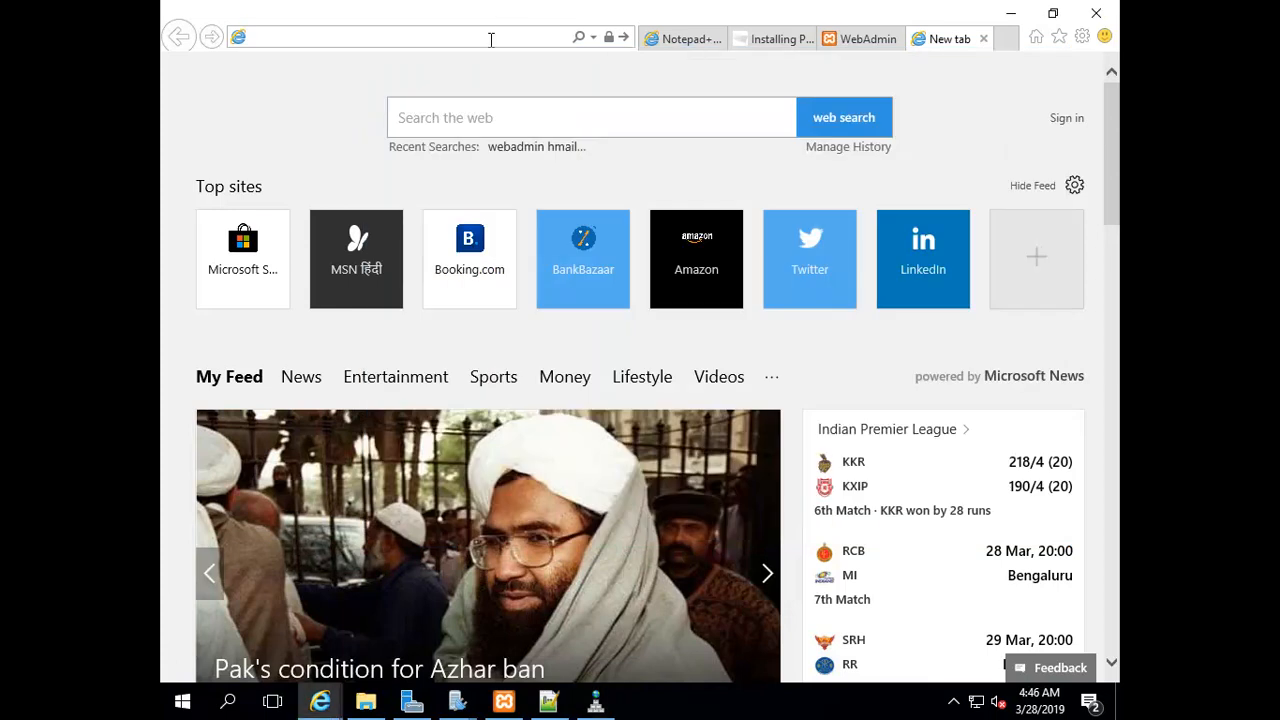
Load localmail/phpwebadmin in the new tab and inspect the resulting address
click(491, 39)
text(local)
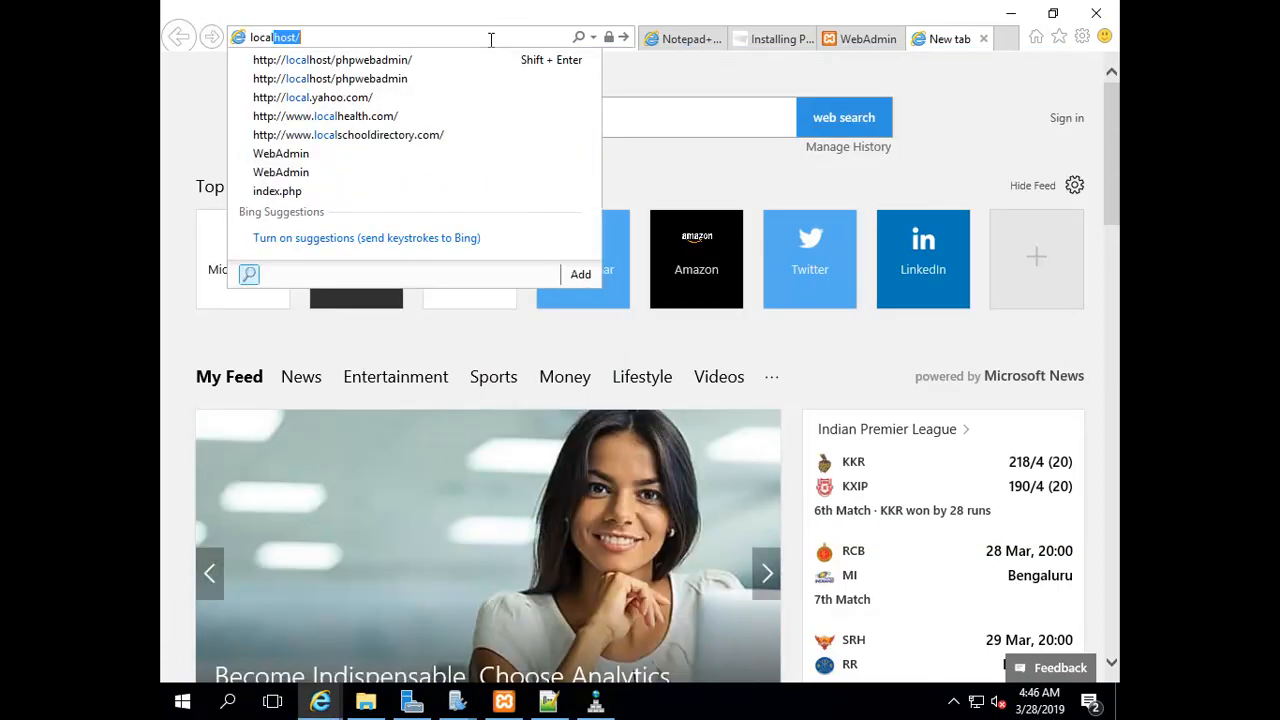
text(mail/phpwebadmin)
key(Return)
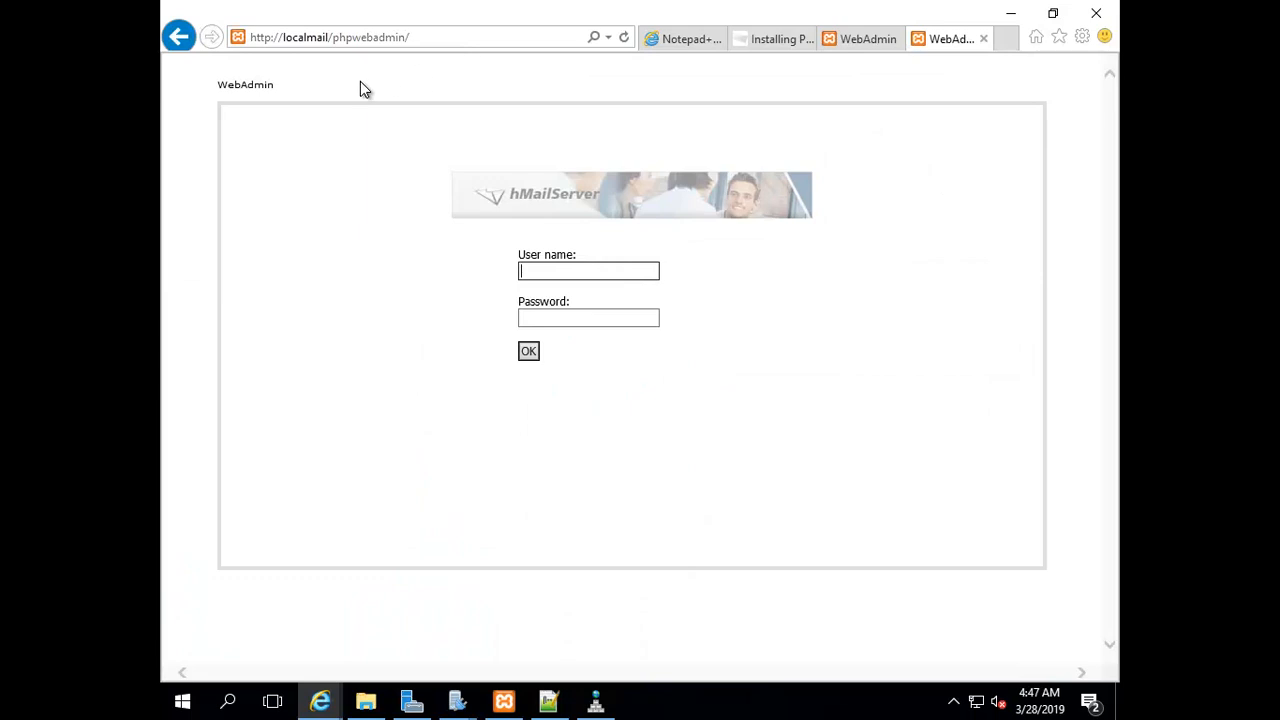
click(306, 40)
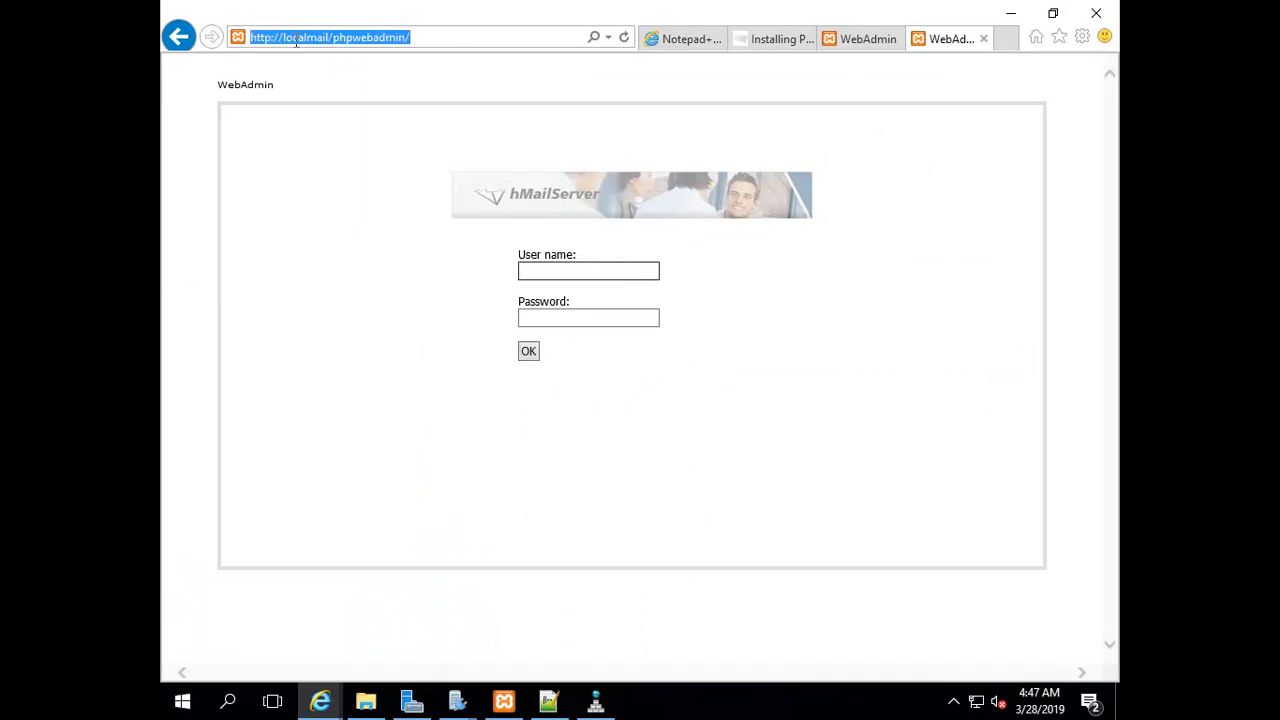
click(284, 37)
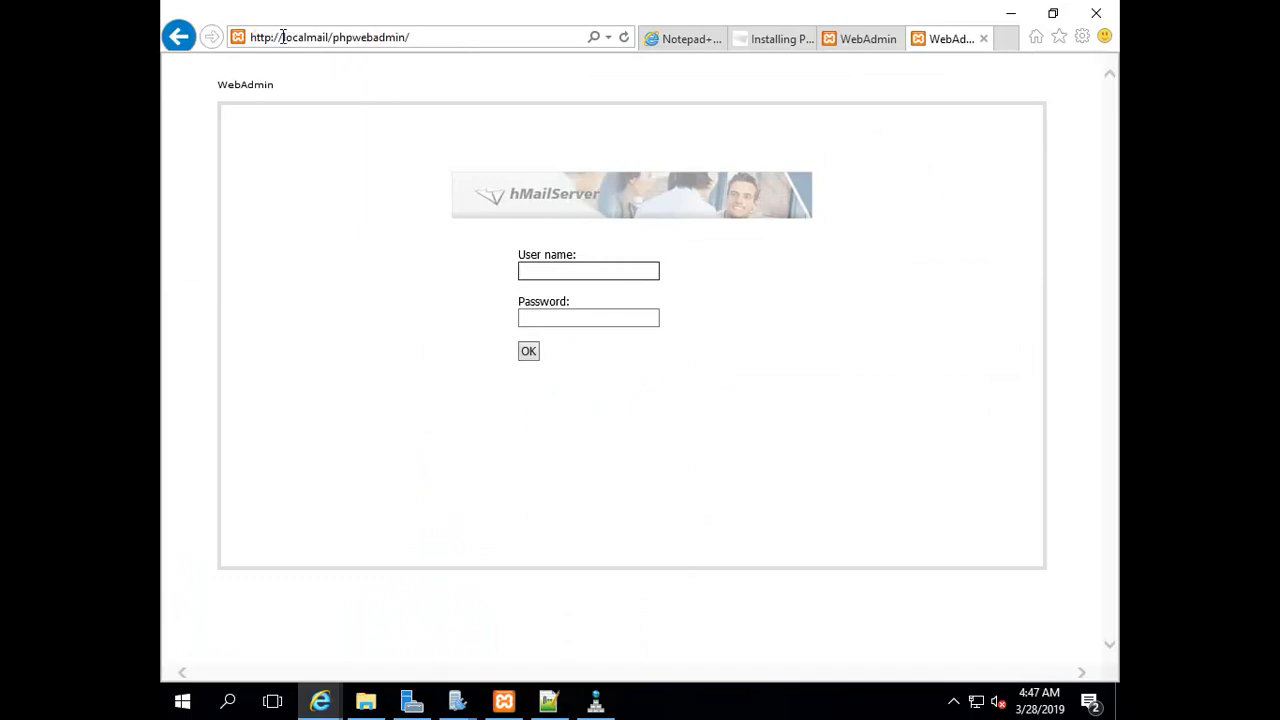
drag(284, 37, 330, 39)
click(294, 38)
drag(420, 40, 252, 44)
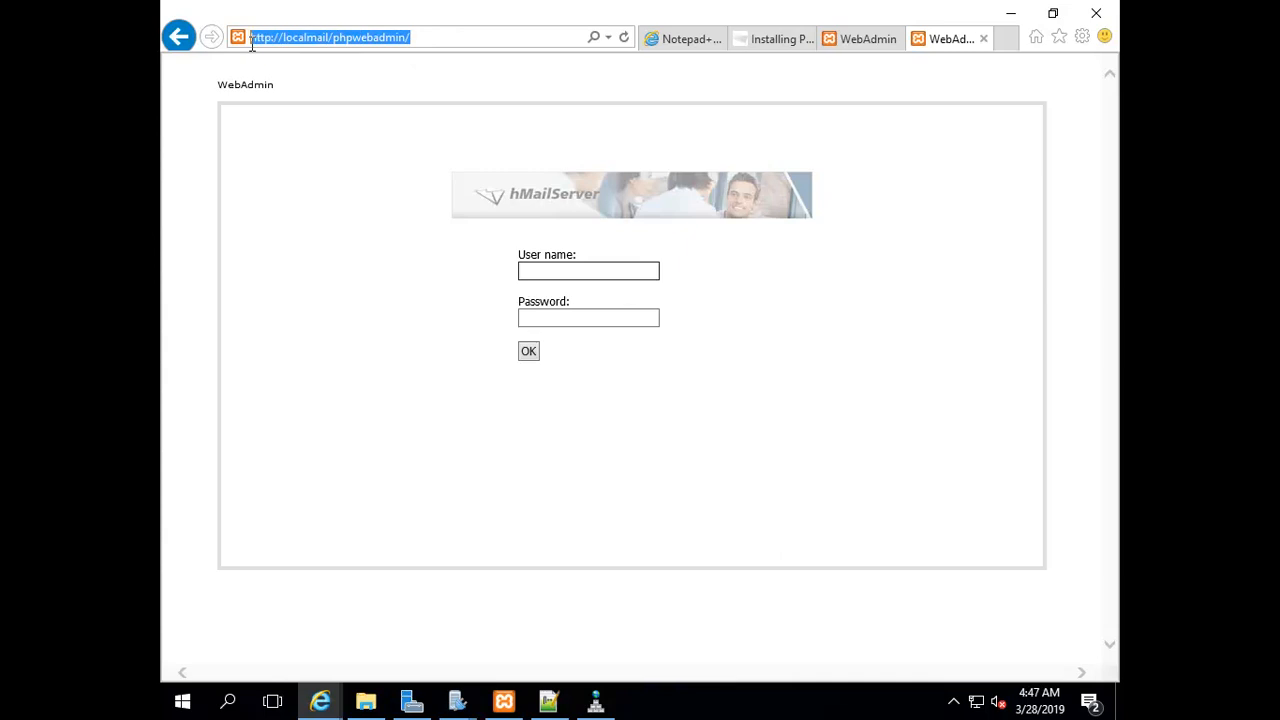